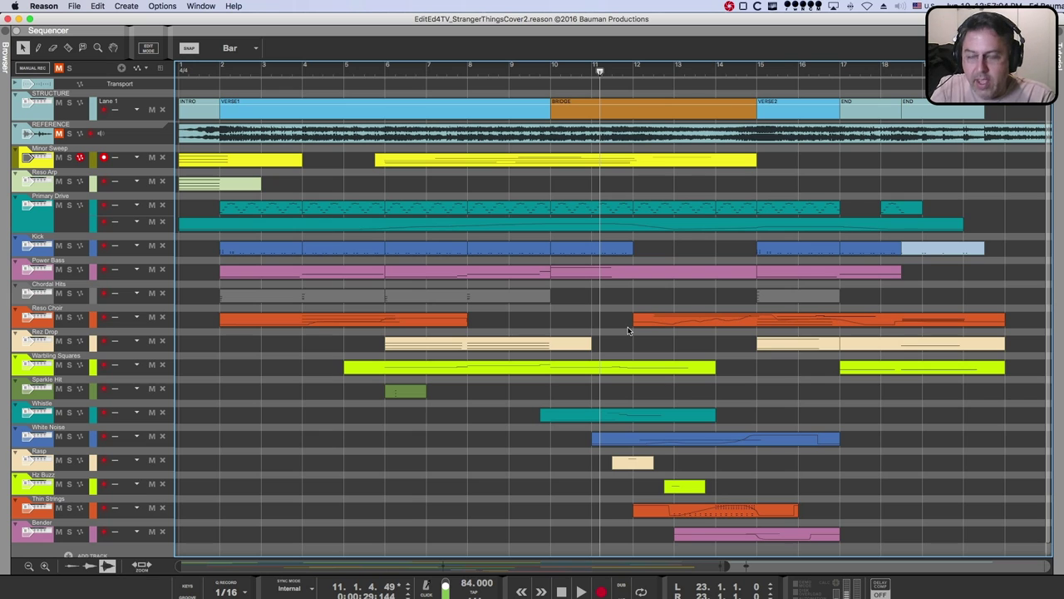
- Cycle through the rack, mixer and sequencer views, then play the song from the start
key(F6)
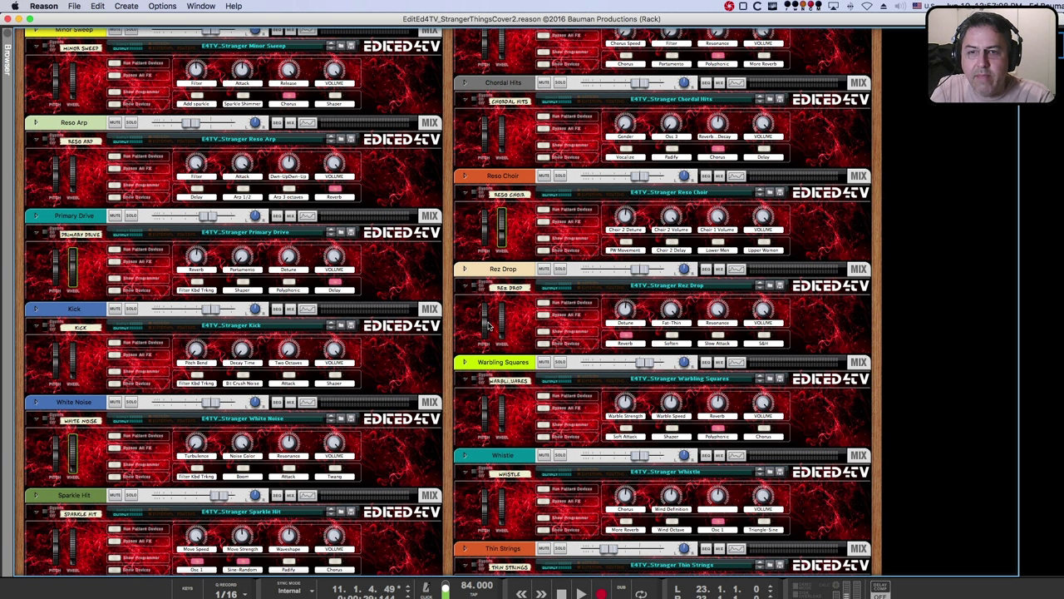
scroll(489, 326, up, 3)
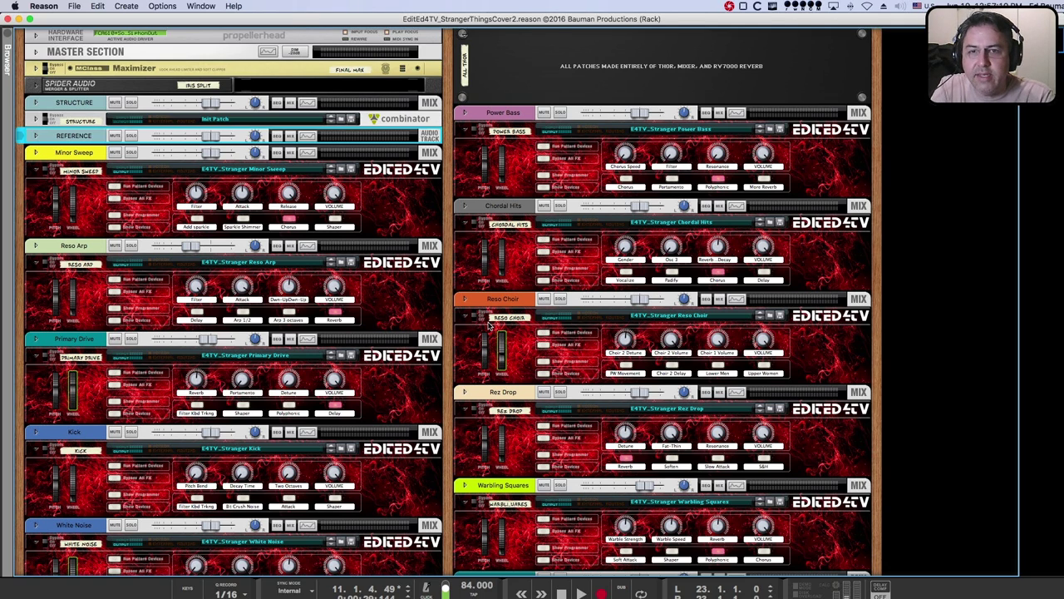
key(F5)
key(F7)
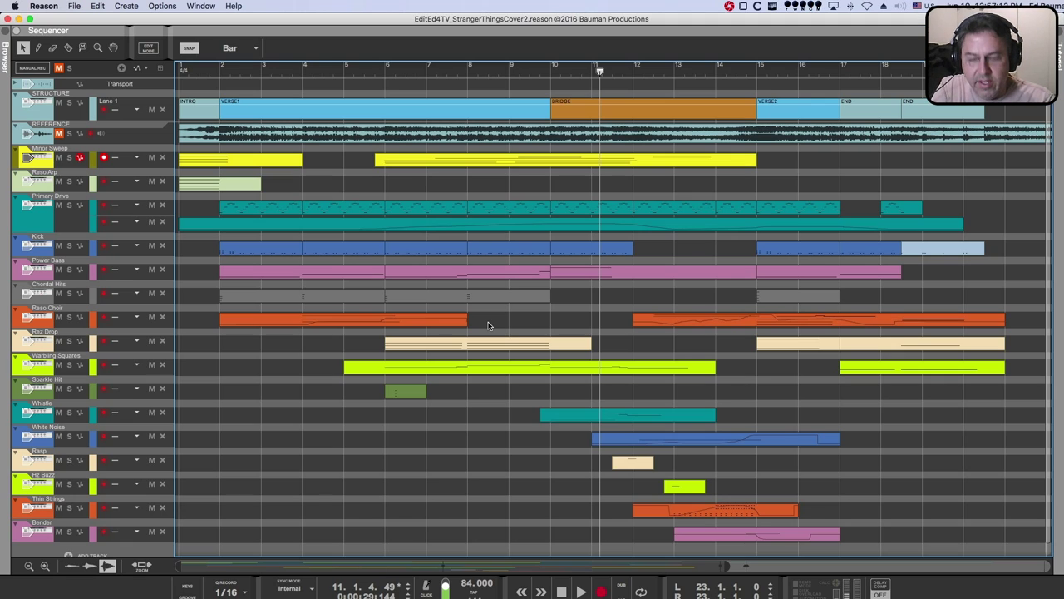
key(Home)
key(space)
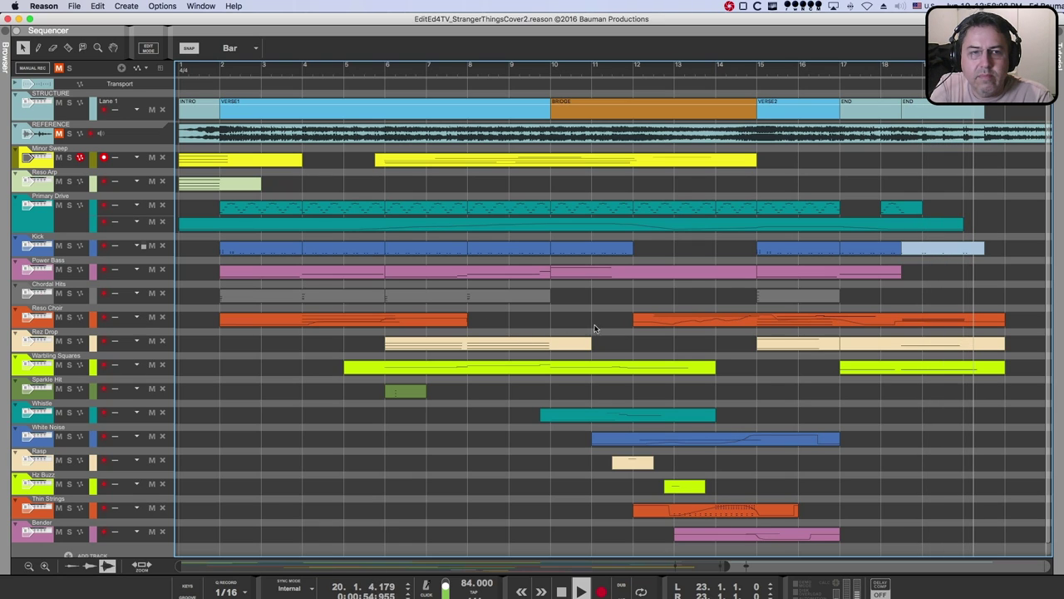
- Stop playback and flip between the mixer, sequencer and rack views
key(space)
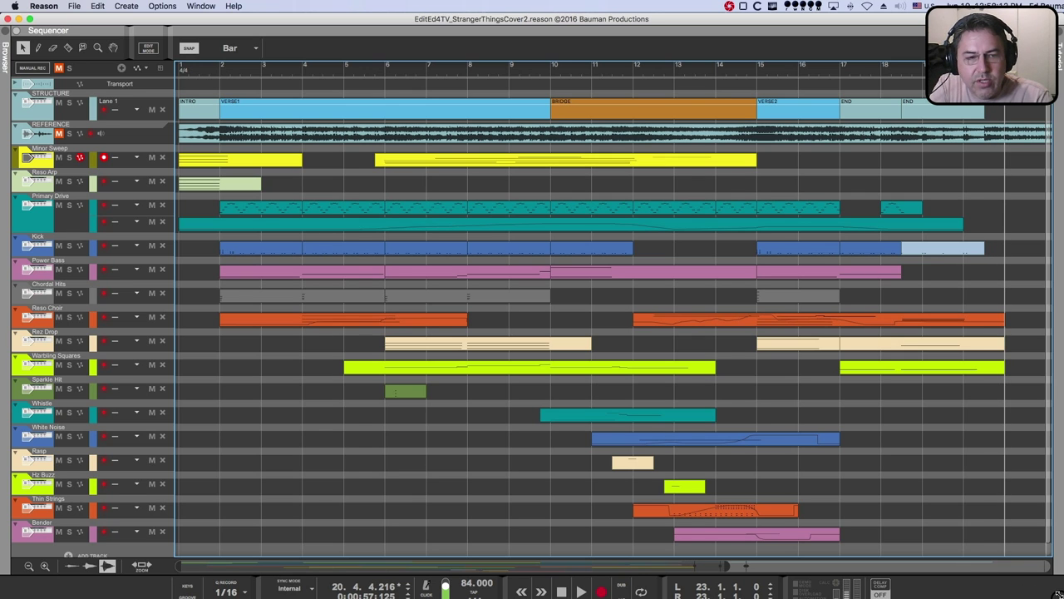
mouse_move(1058, 594)
key(F5)
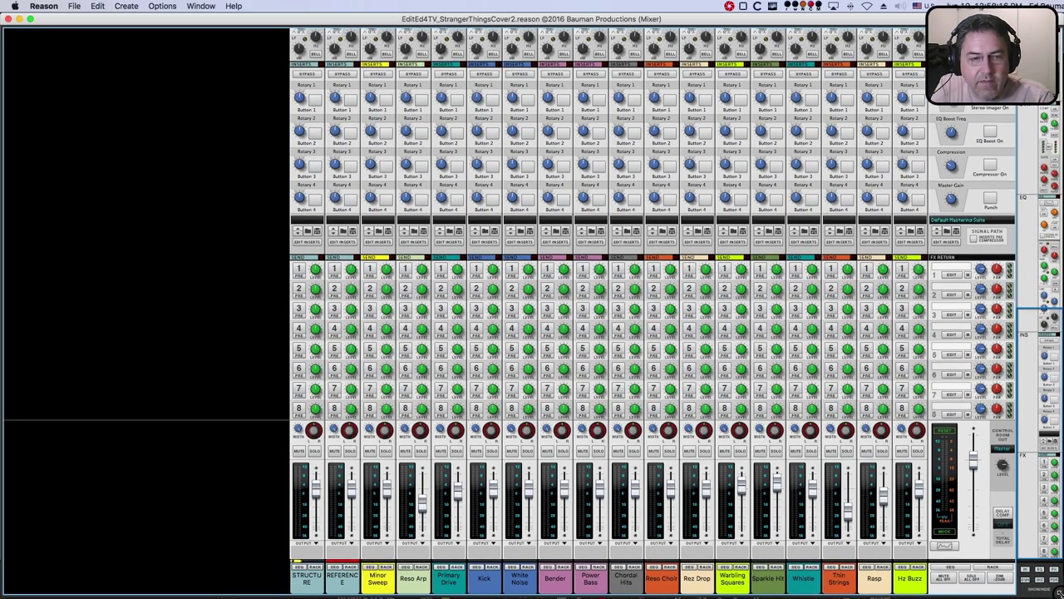
key(F7)
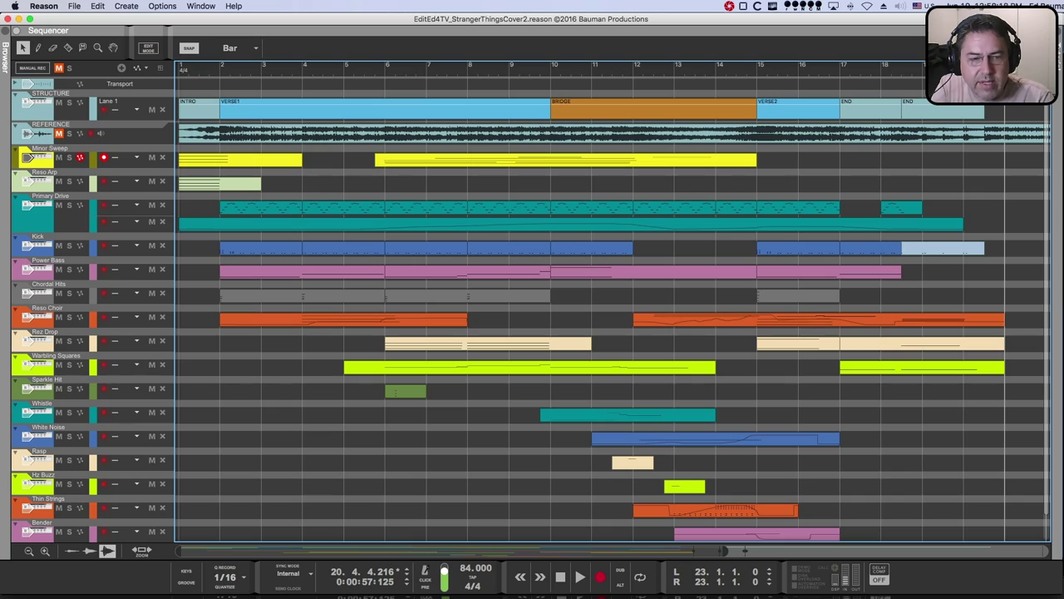
key(F6)
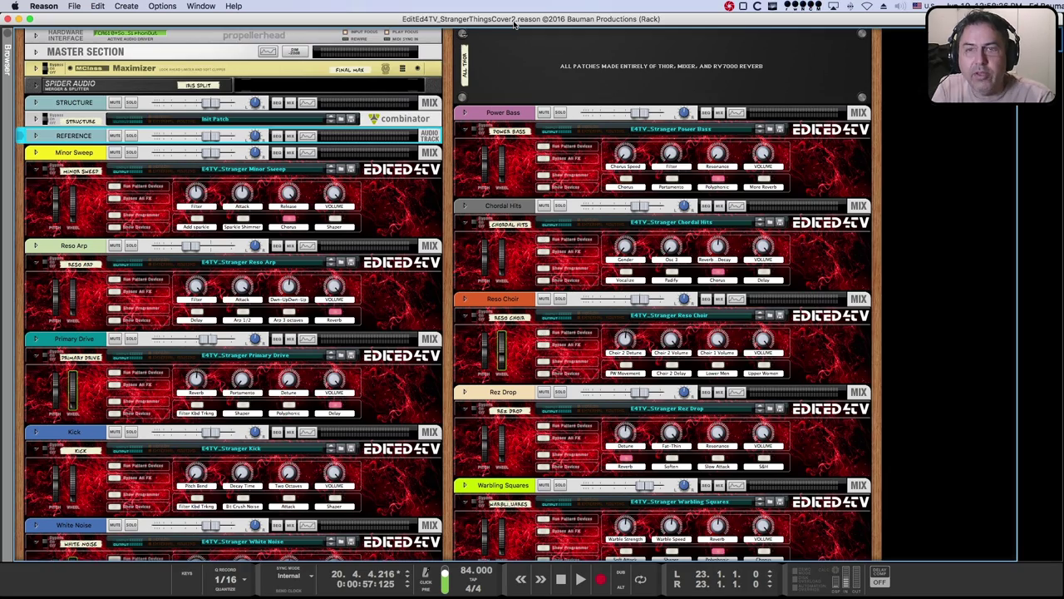
key(F7)
key(F5)
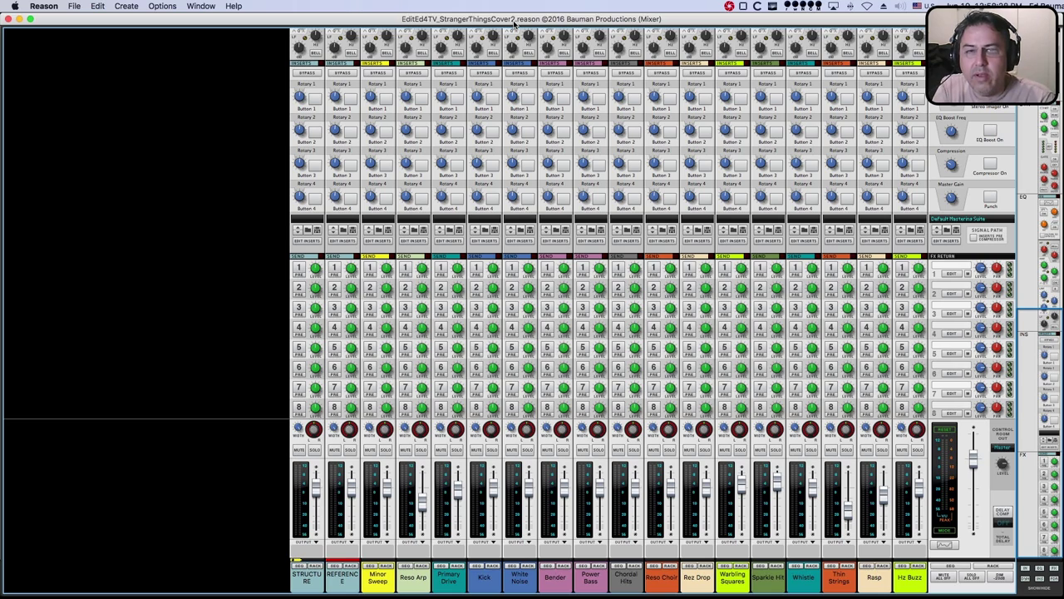
key(F6)
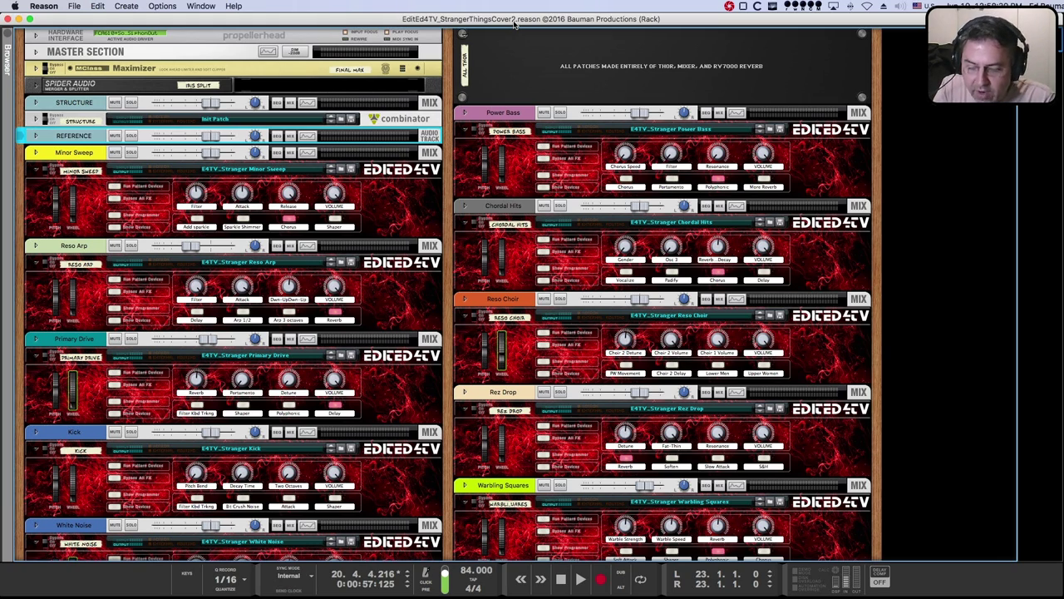
- Look through the Options and Window menus without choosing anything
click(138, 6)
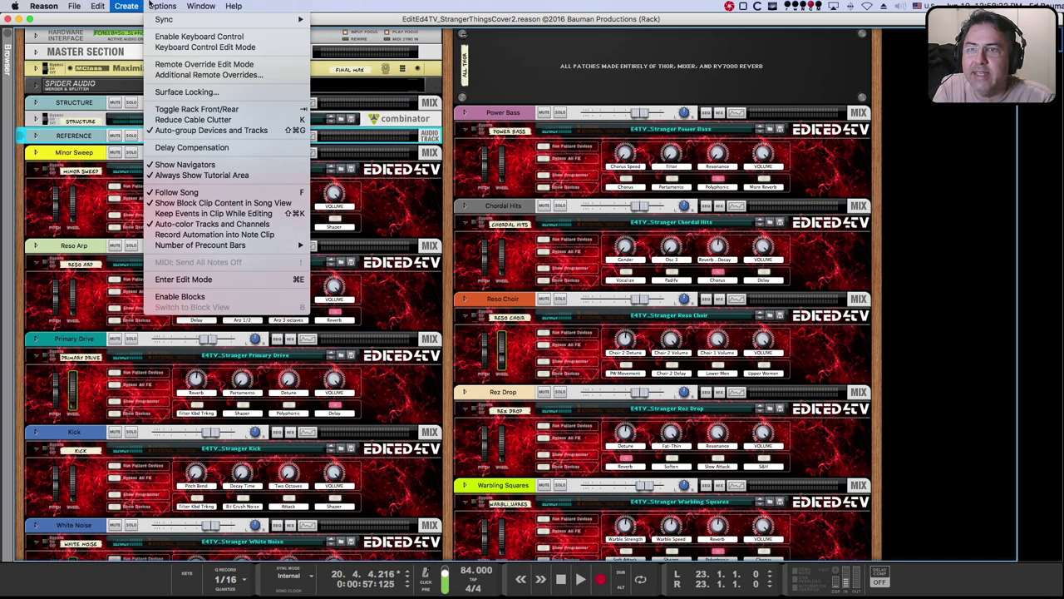
mouse_move(190, 4)
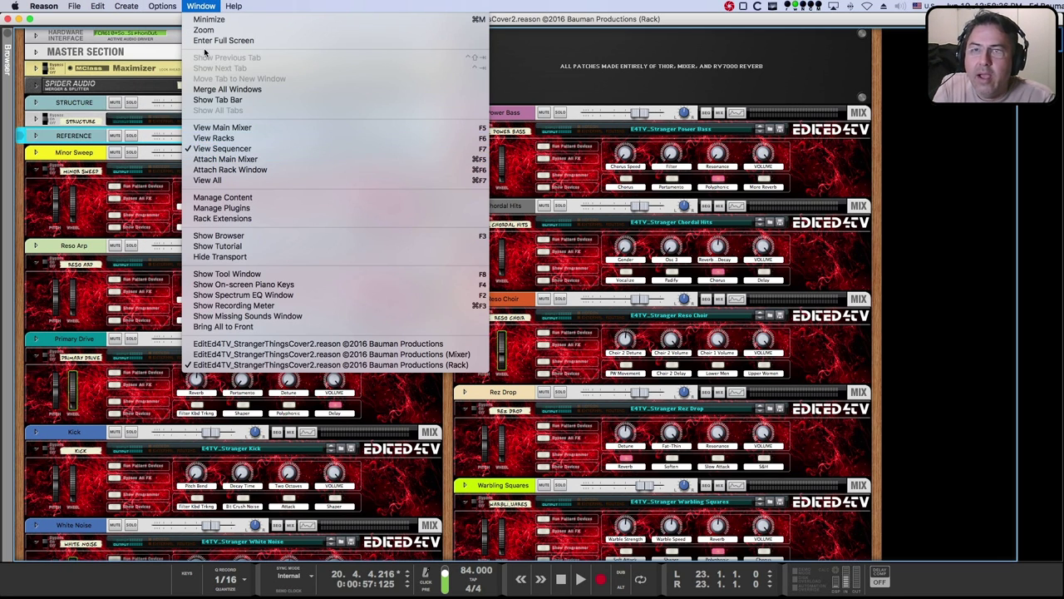
key(Escape)
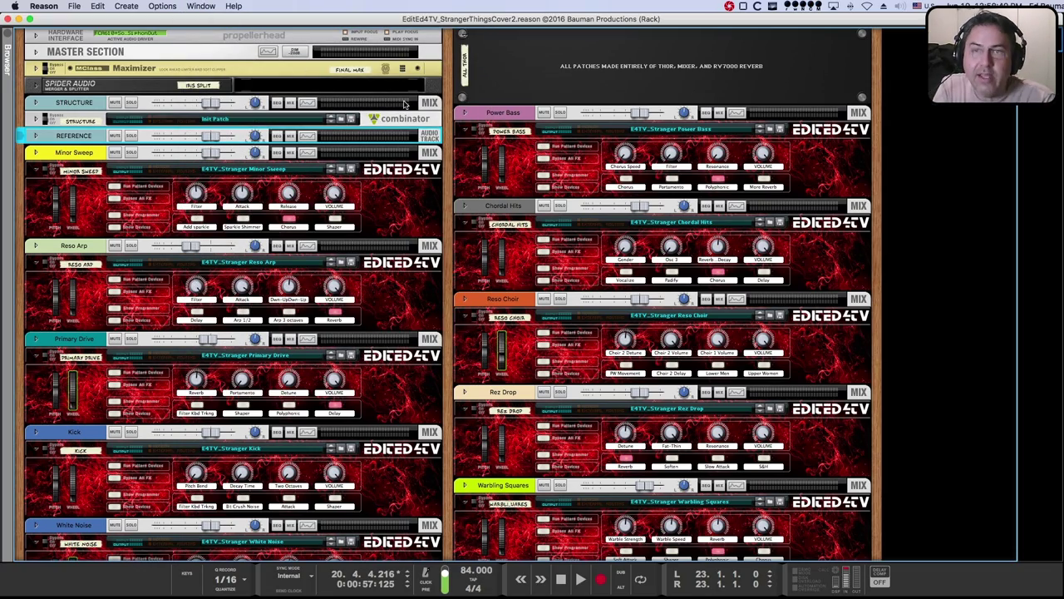
- Cycle the views once more and finish on the track arrangement
key(F7)
key(F5)
key(F6)
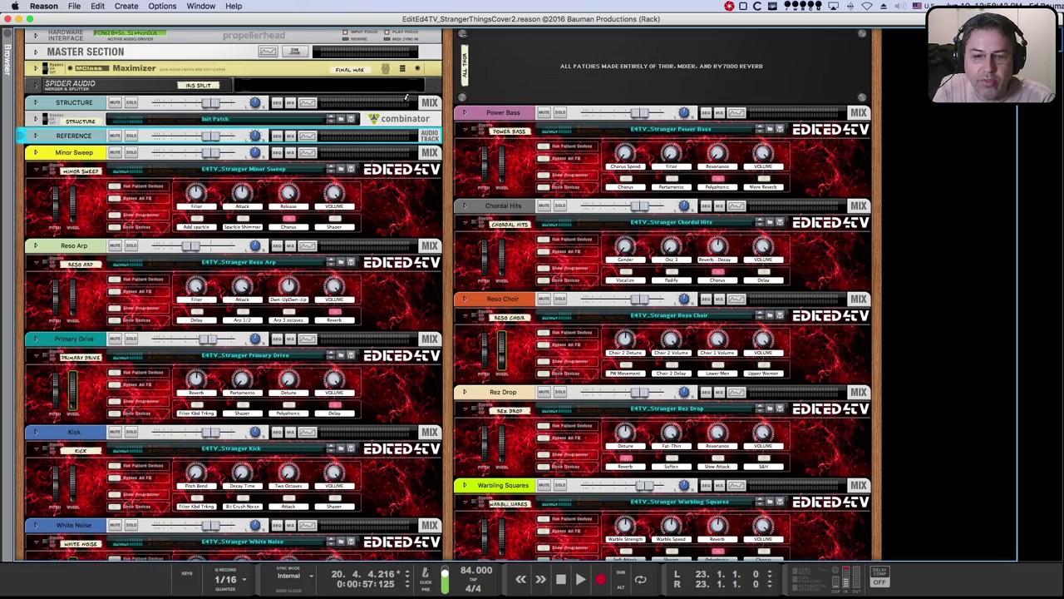
key(F7)
key(F5)
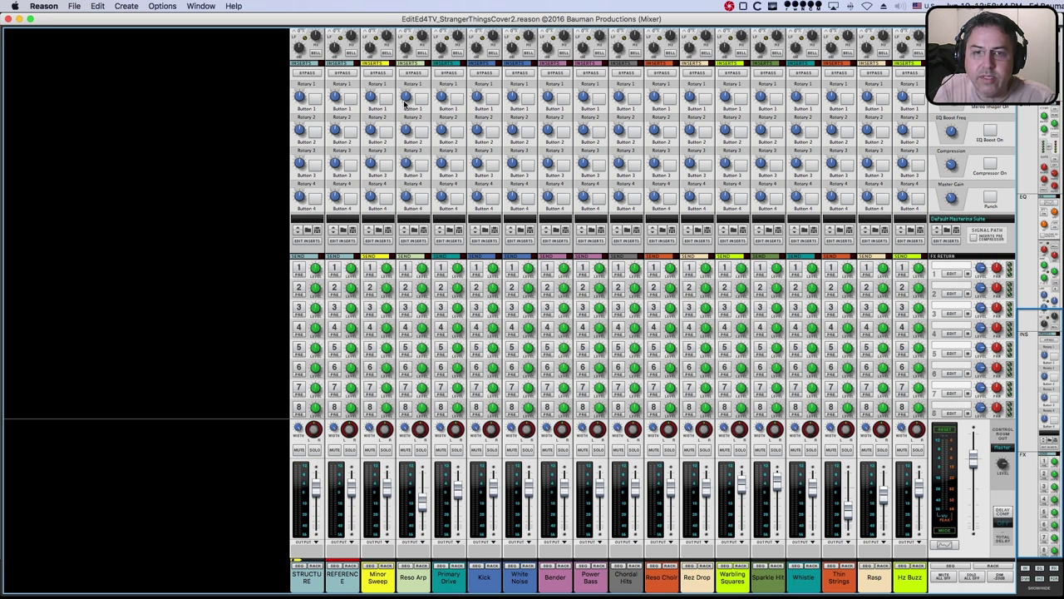
key(F6)
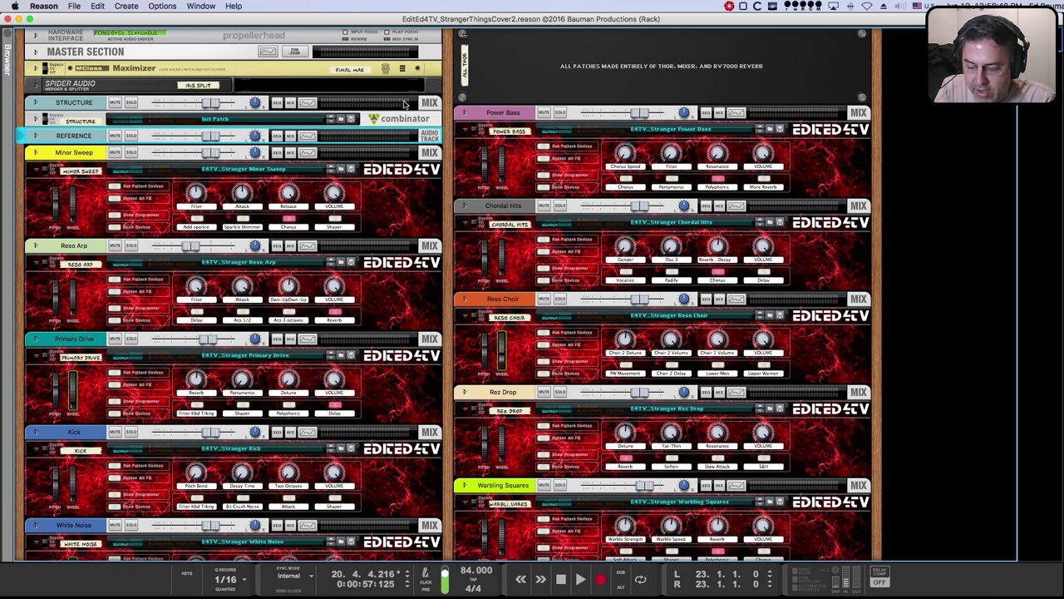
key(F7)
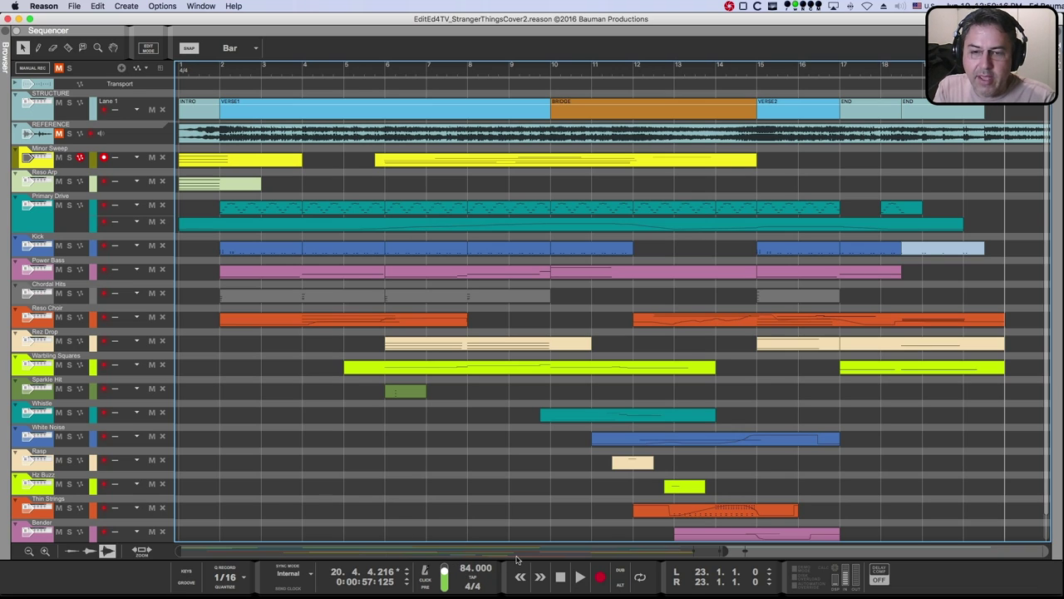
- Turn on the metronome CLICK, keeping the REFERENCE clip at bar 1 after undoing a trial move
click(426, 580)
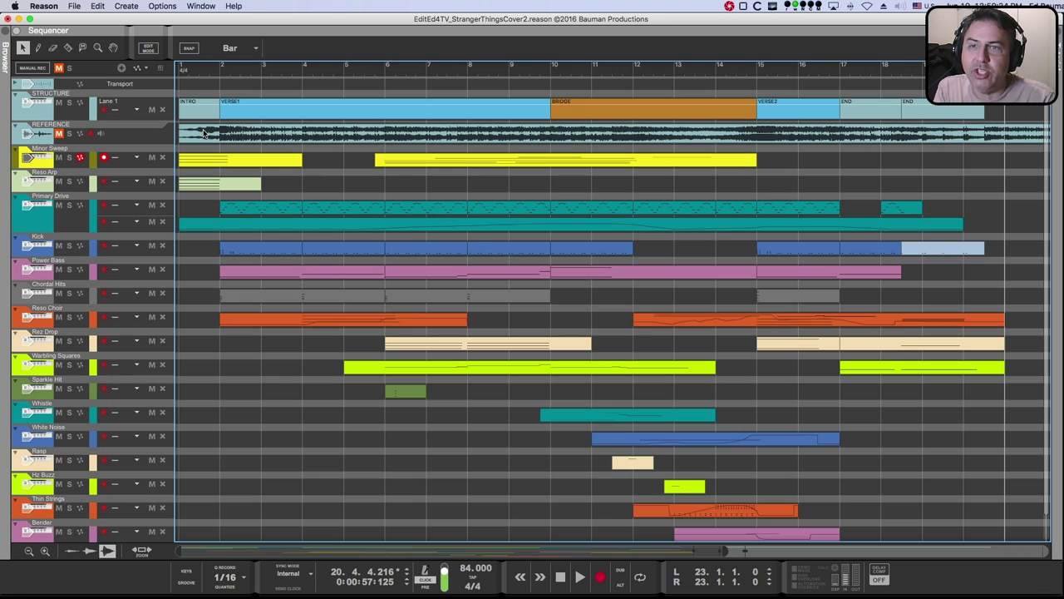
drag(204, 133, 236, 133)
key(super+z)
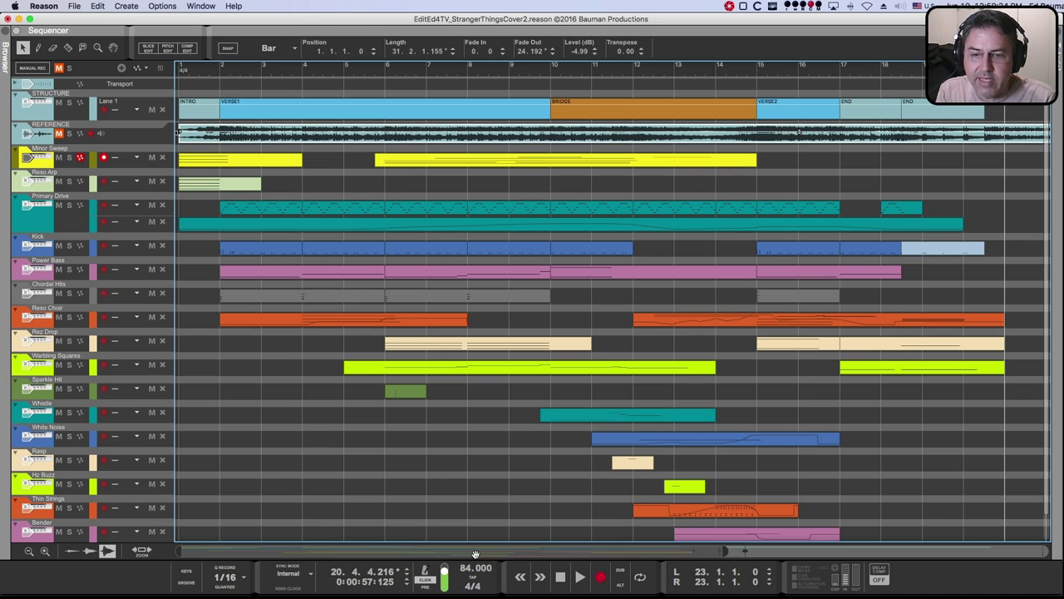
- Restart playback of the song from bar 1
key(space)
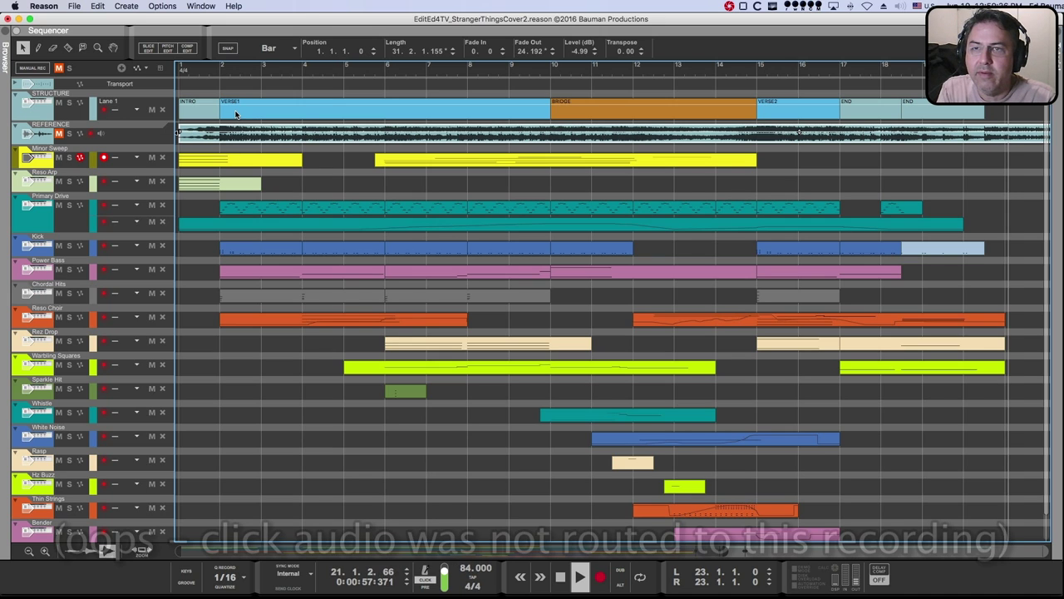
key(space)
key(Return)
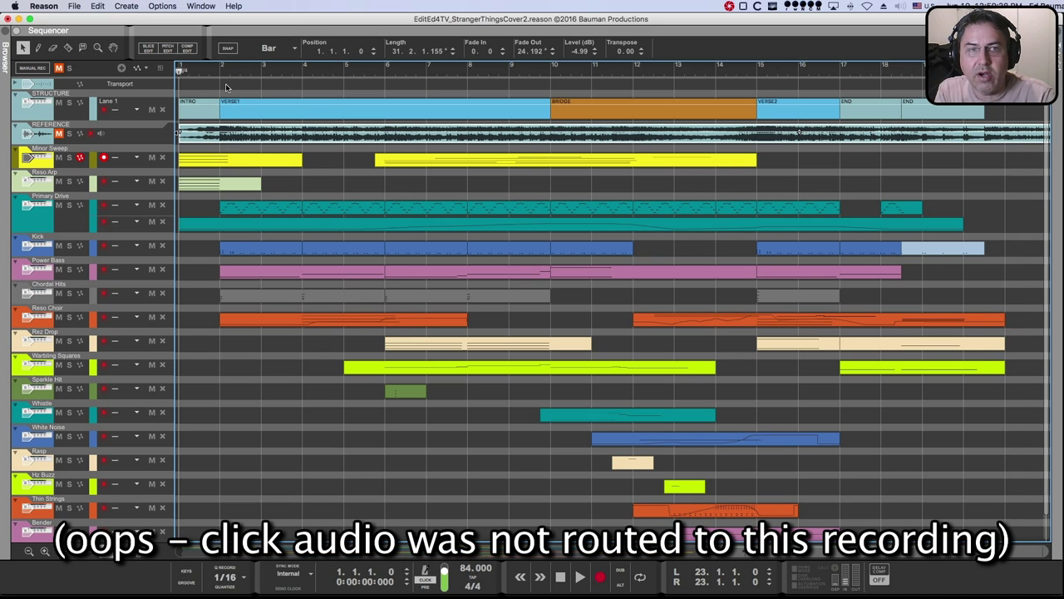
key(space)
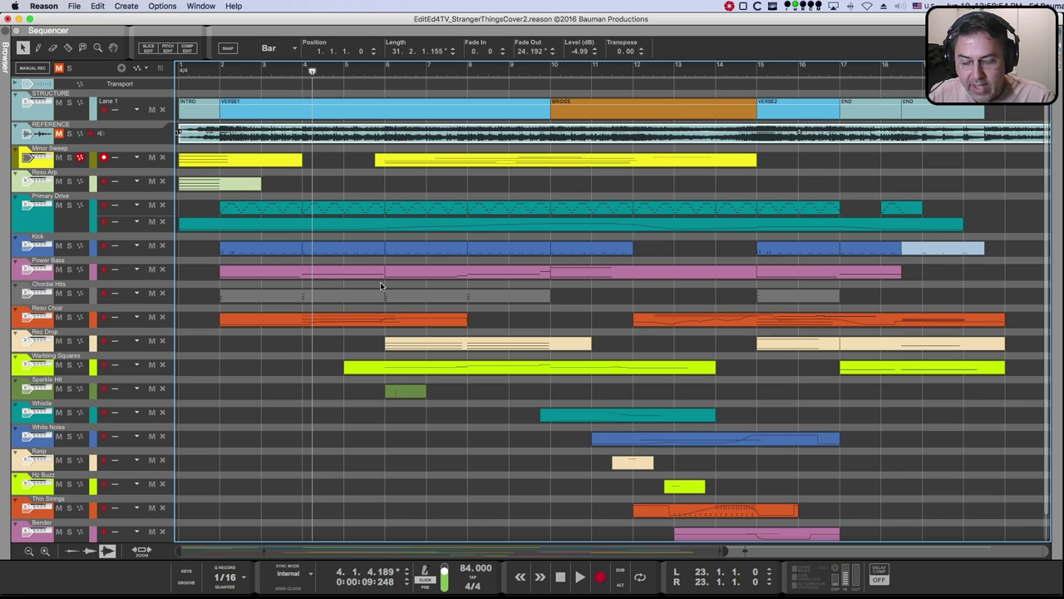
scroll(380, 286, up, 5)
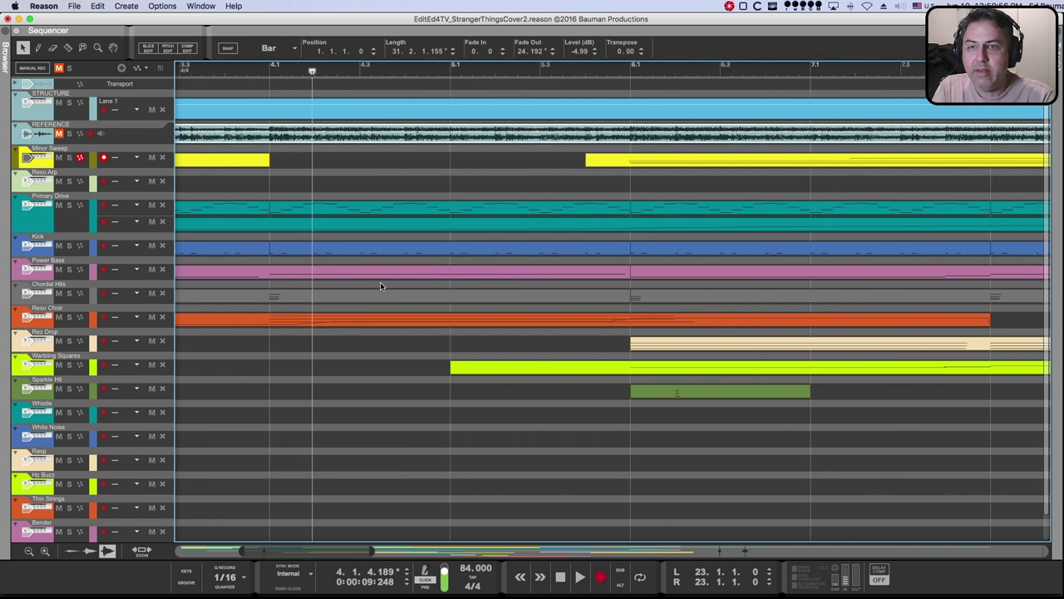
scroll(380, 282, up, 3)
scroll(323, 275, left, 3)
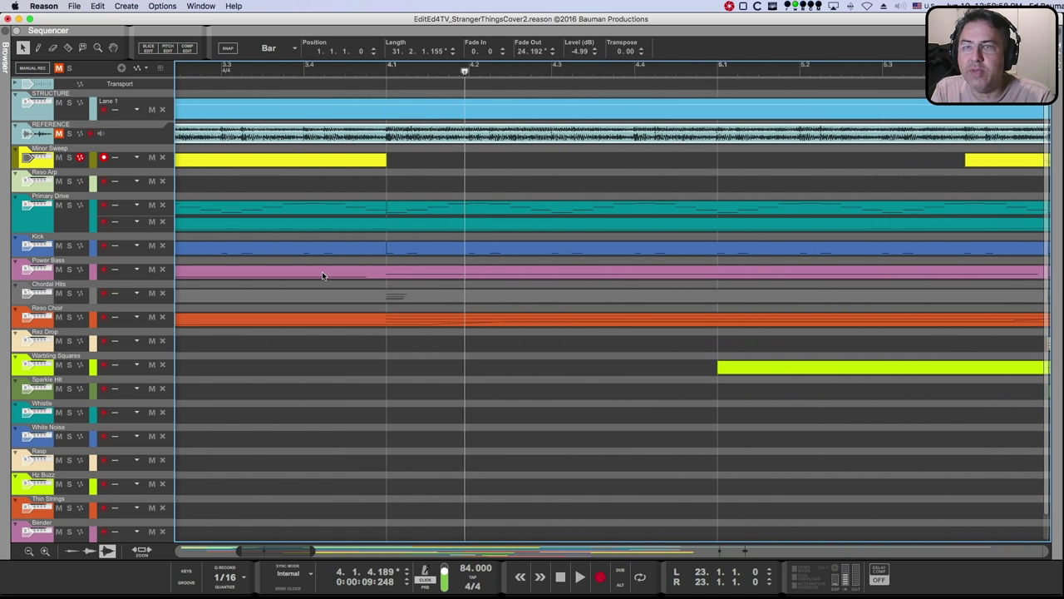
scroll(322, 271, left, 2)
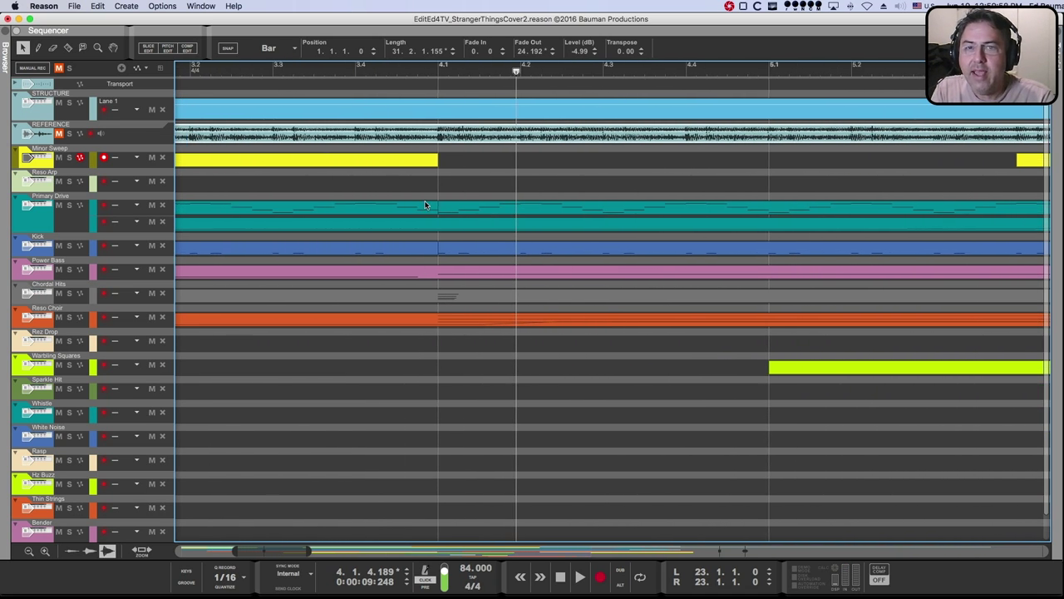
click(69, 48)
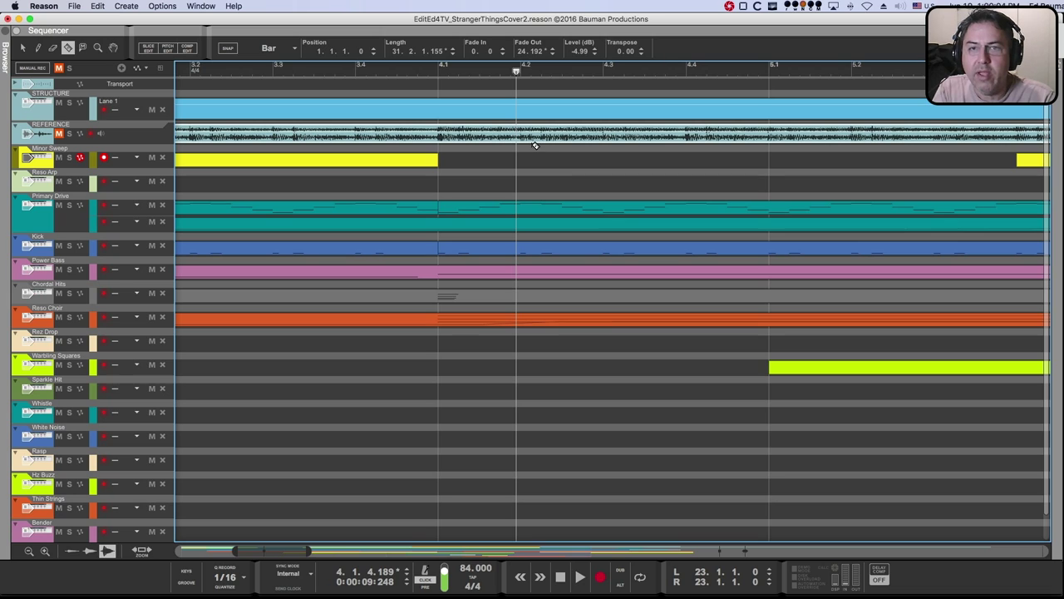
click(436, 135)
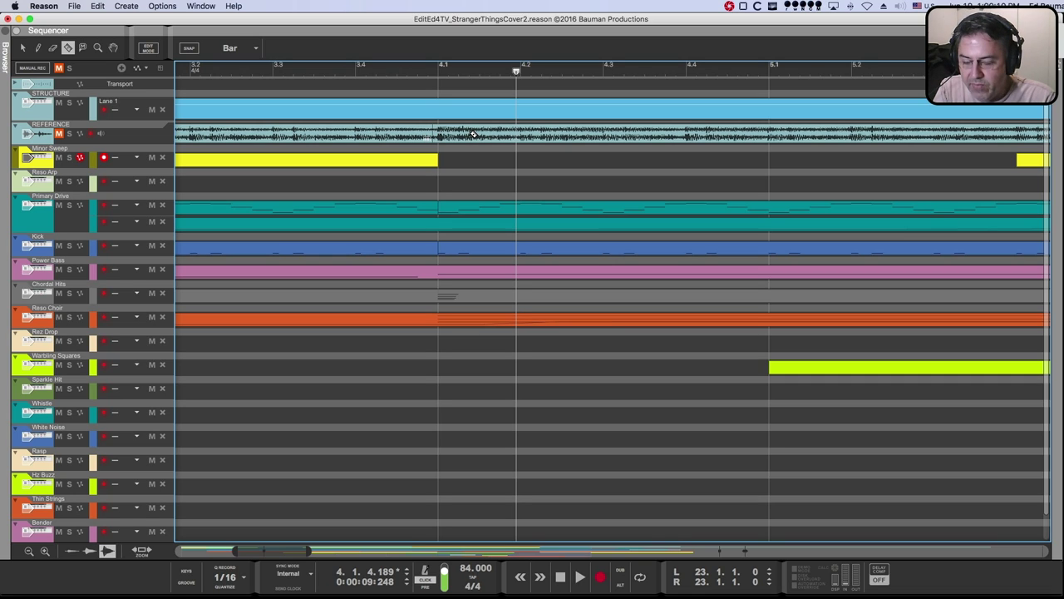
key(q)
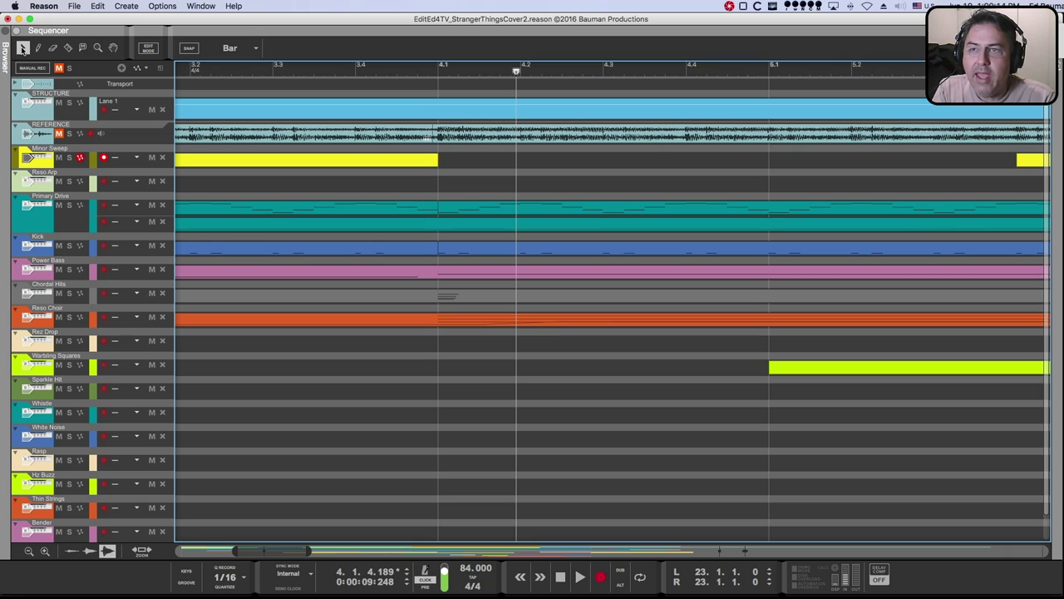
click(481, 133)
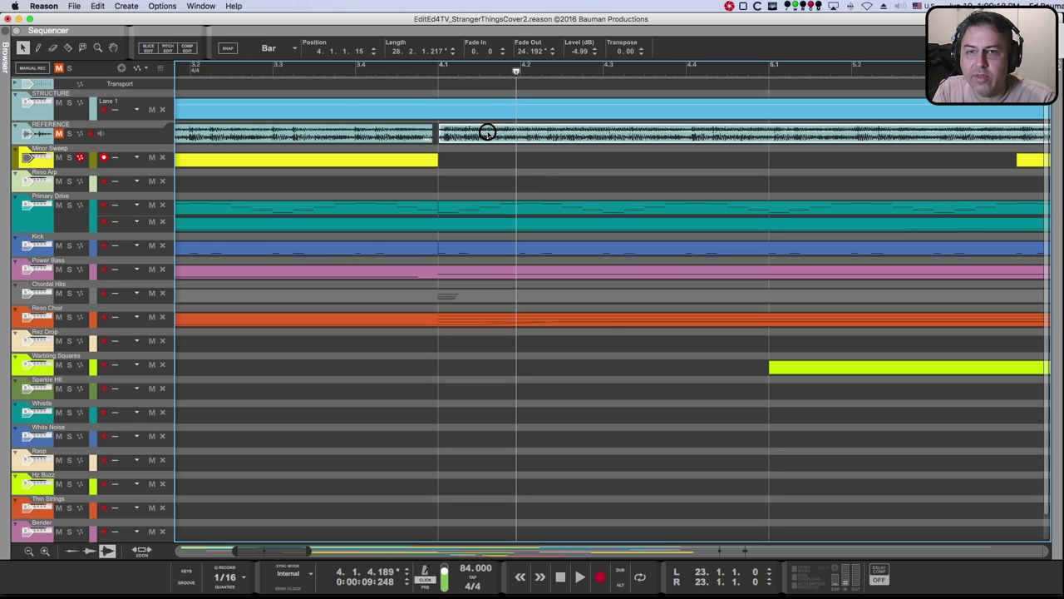
mouse_move(489, 131)
mouse_down()
mouse_move(473, 130)
mouse_move(482, 129)
mouse_up()
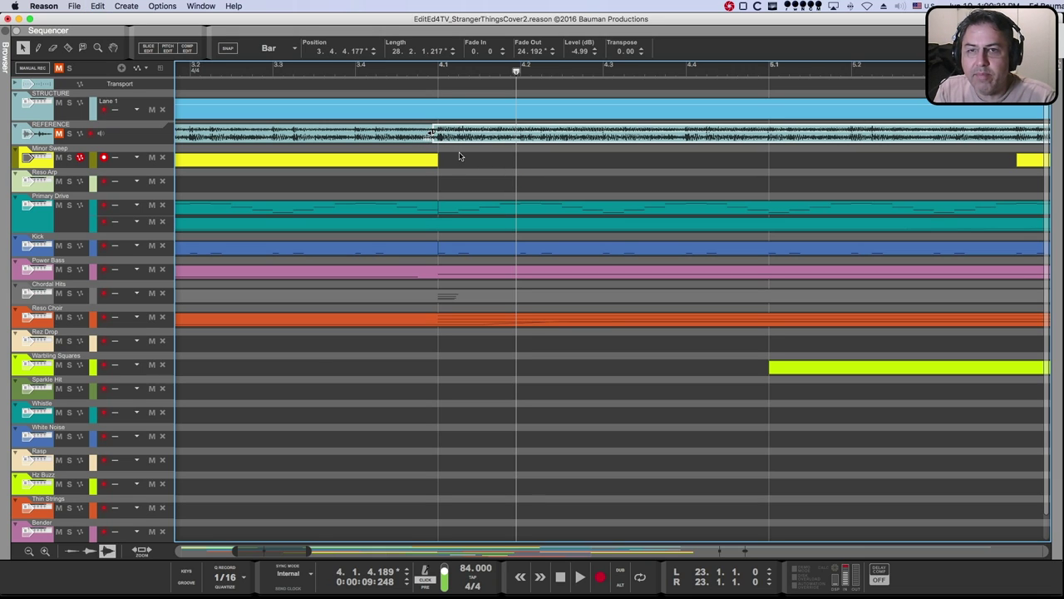
key(super+j)
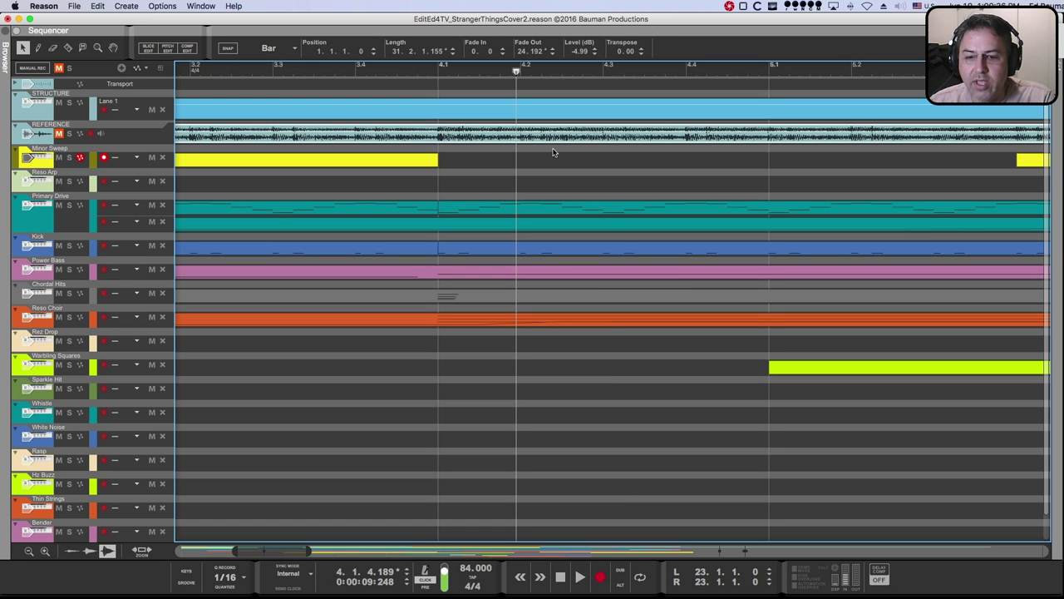
- Zoom out to show the whole arrangement and turn on snapping to the bar grid
key(g)
key(g)
key(g)
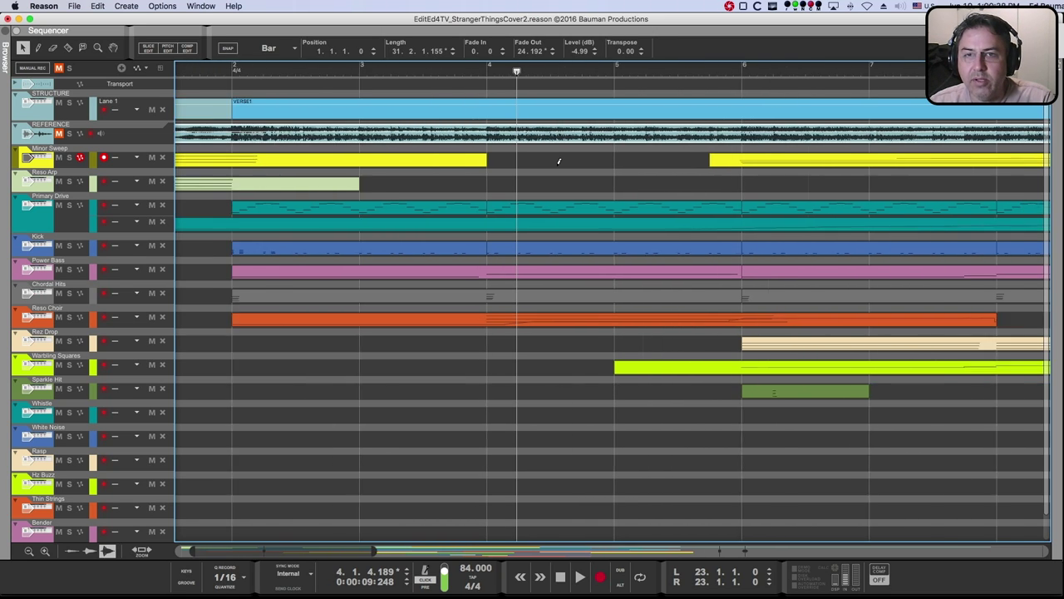
key(g)
key(g)
key(g)
key(g)
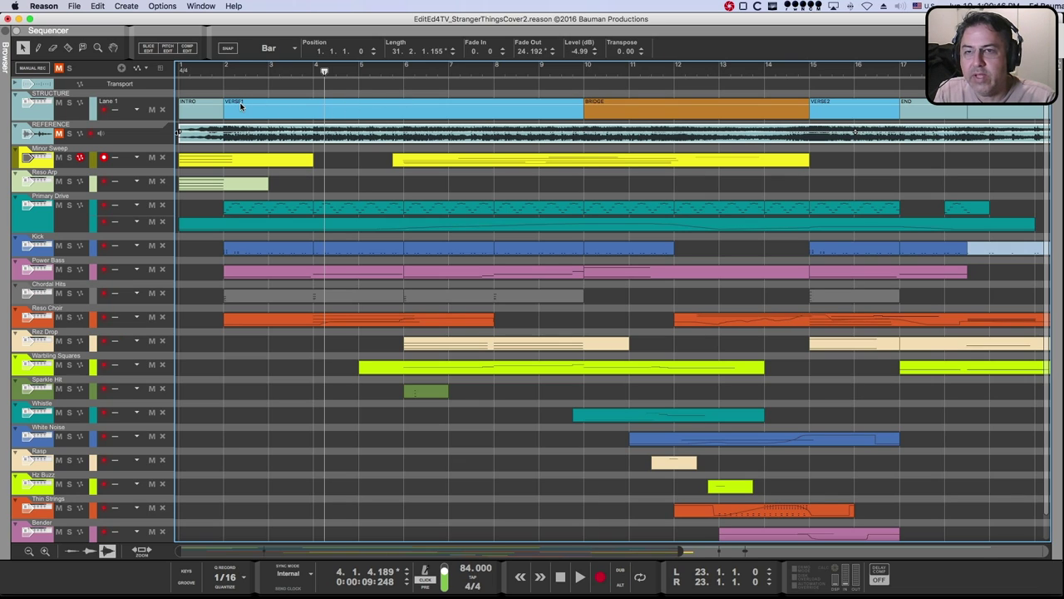
click(223, 68)
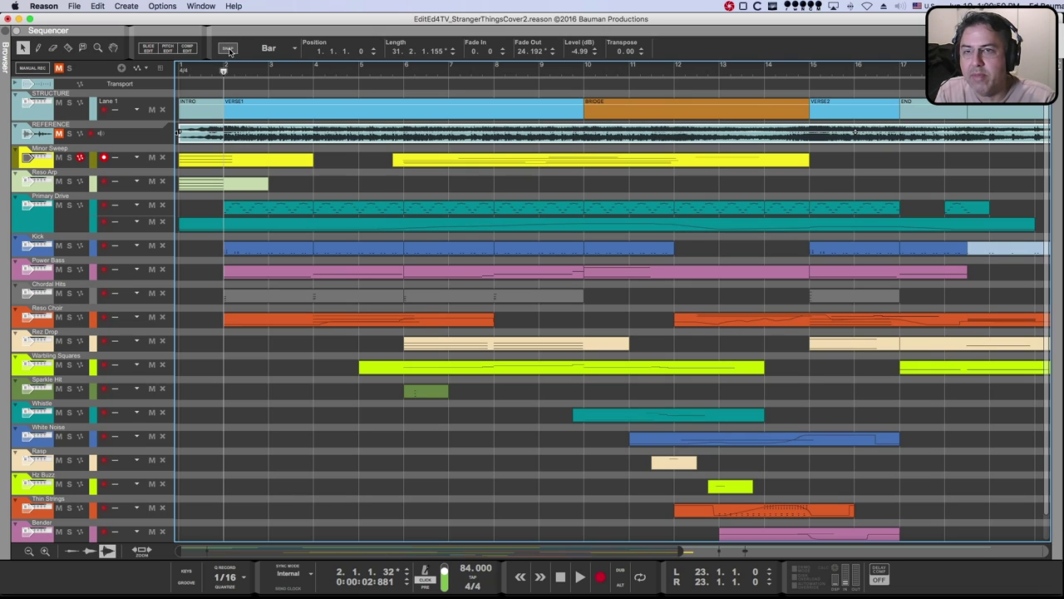
click(227, 48)
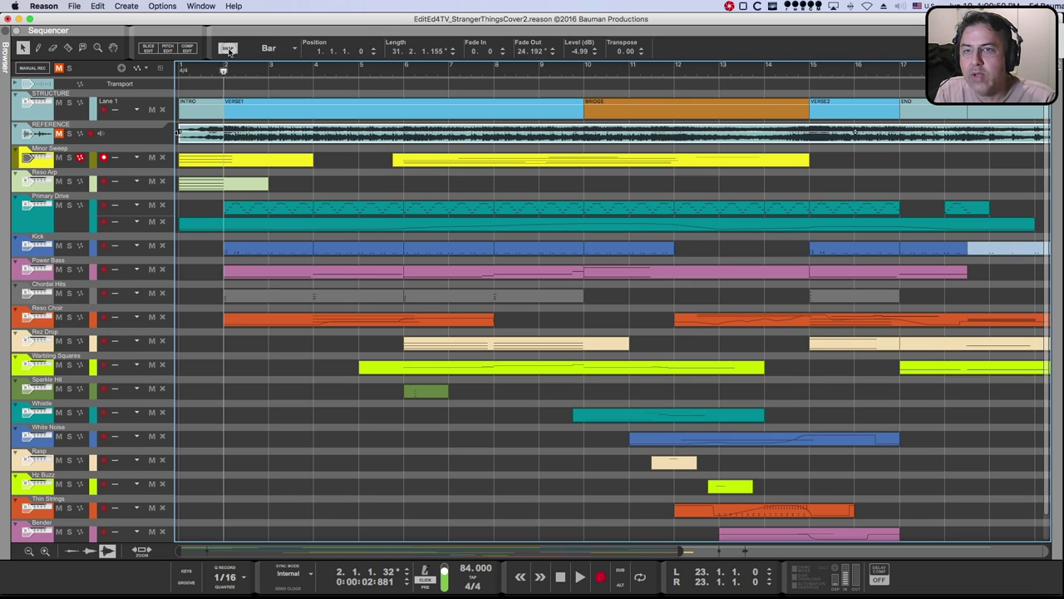
- Audition the song from bar 15, then stop and return to the start
click(583, 72)
click(807, 70)
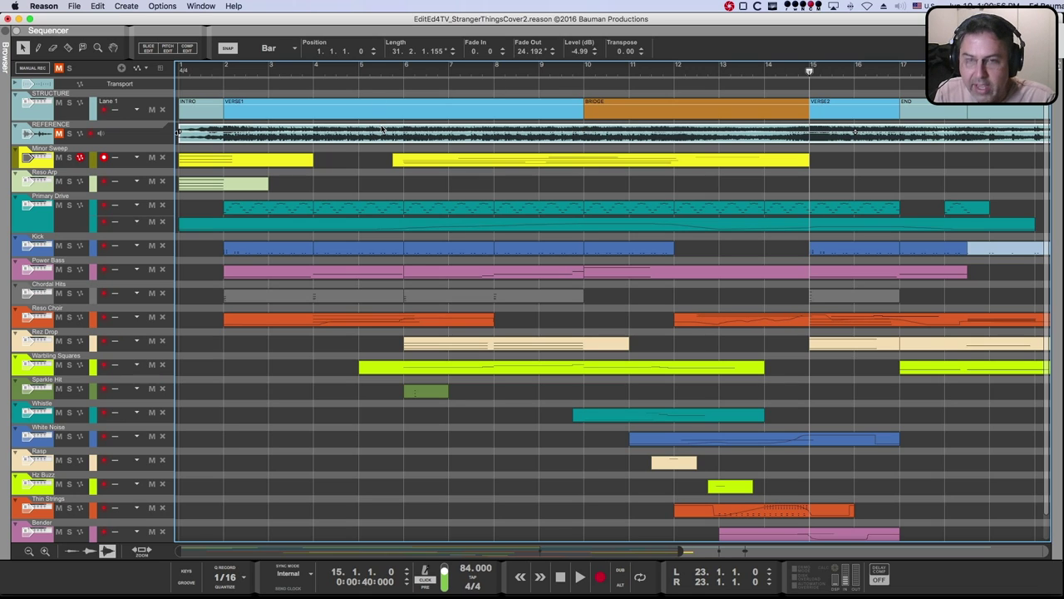
key(space)
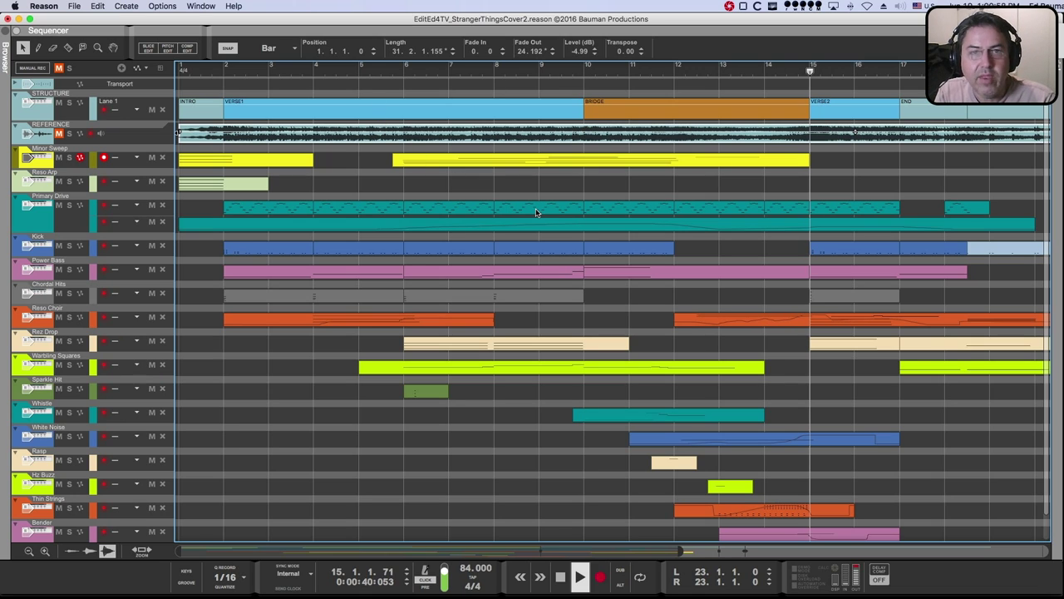
key(space)
key(Home)
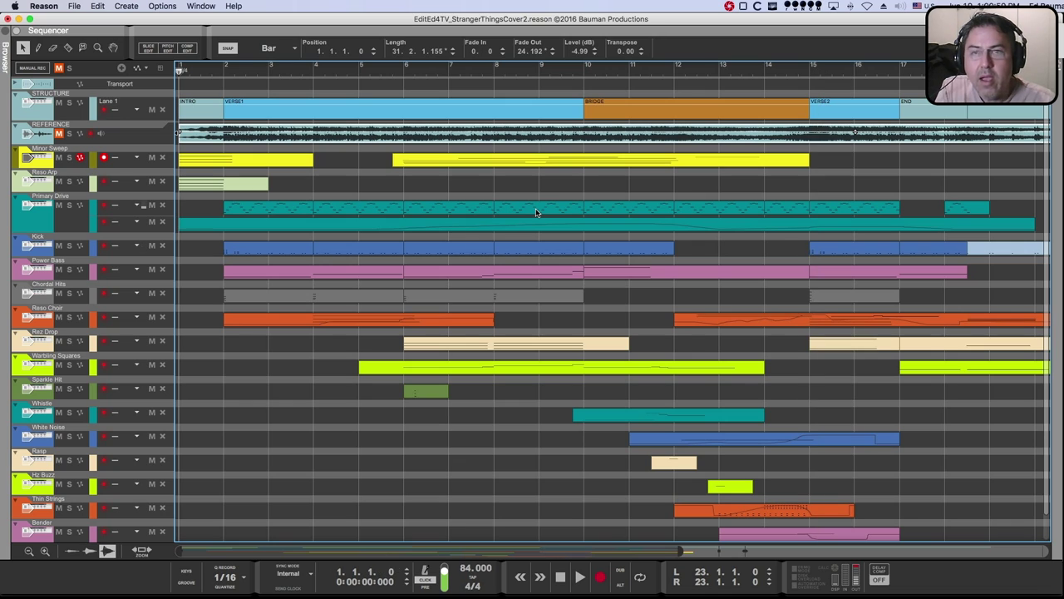
click(70, 134)
key(space)
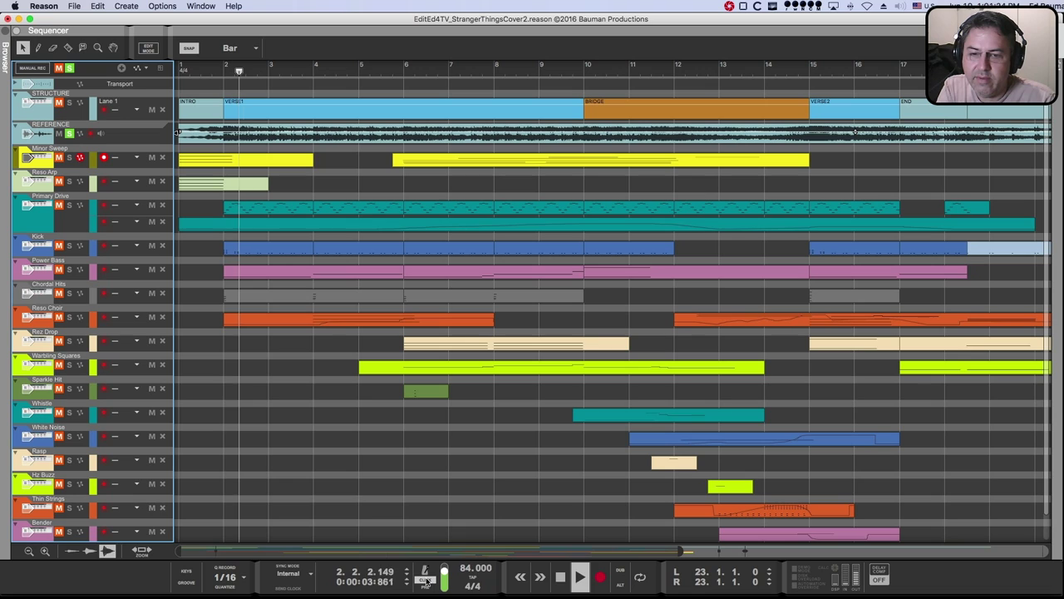
key(space)
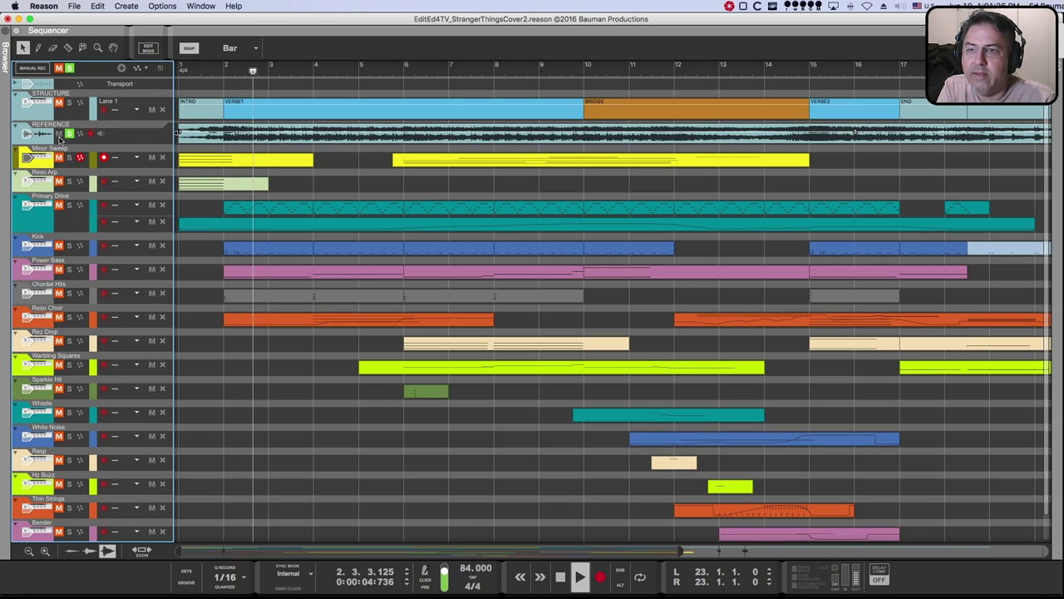
key(space)
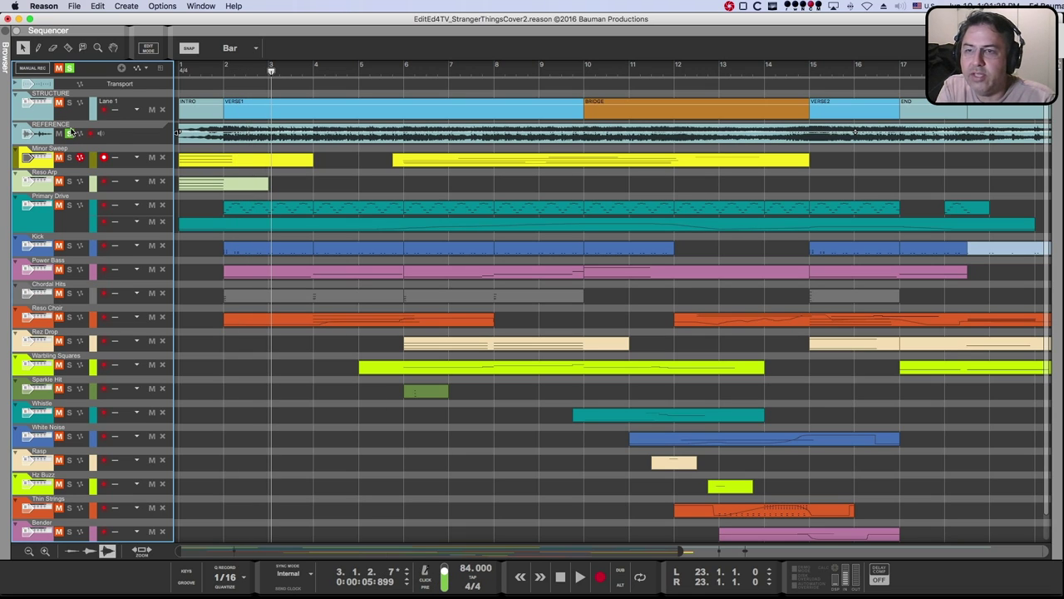
click(70, 133)
click(58, 133)
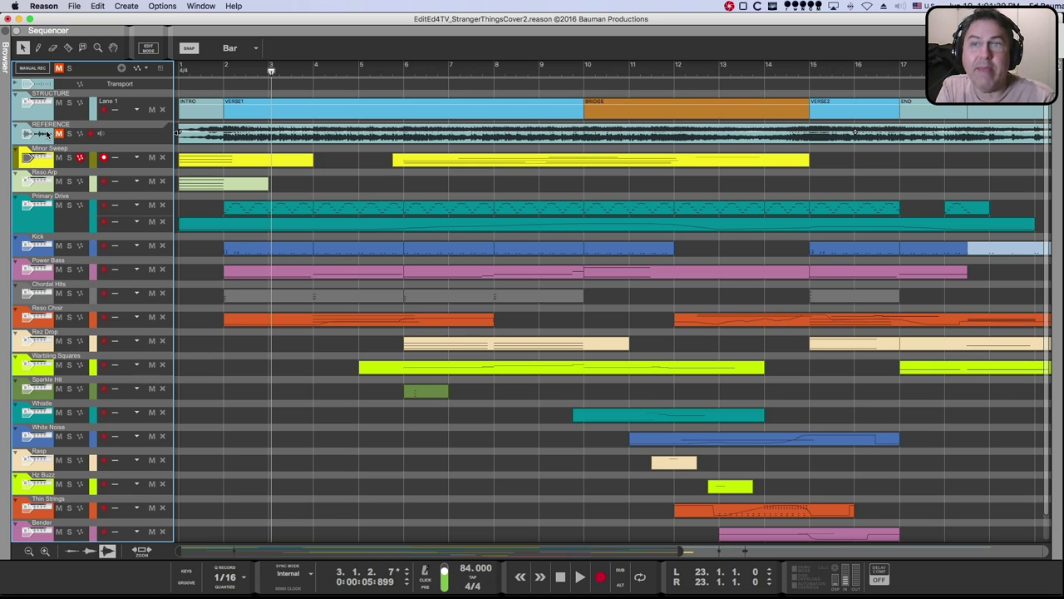
click(267, 71)
key(space)
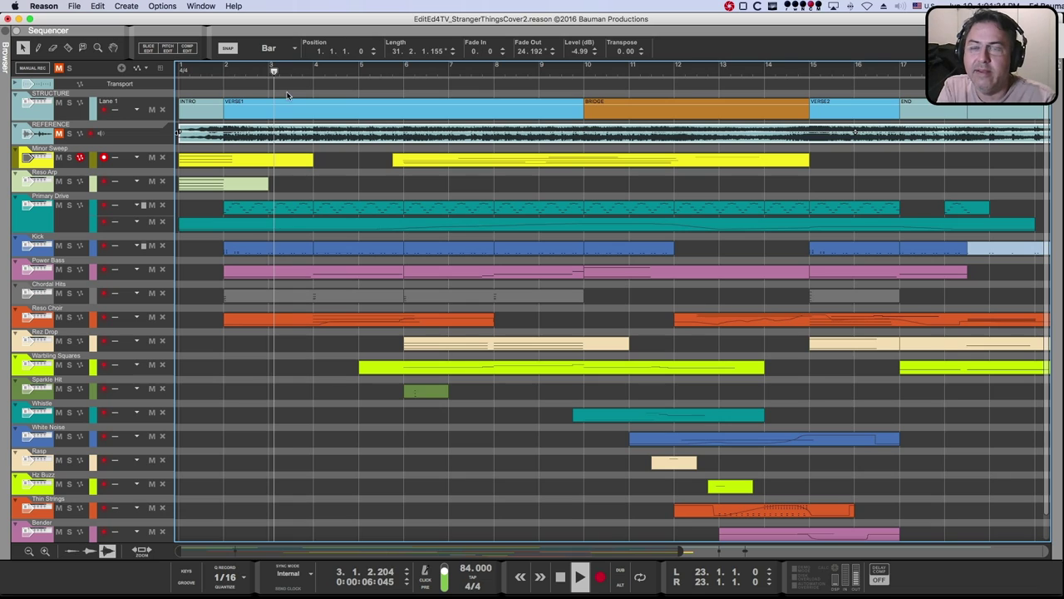
key(space)
key(KP_0)
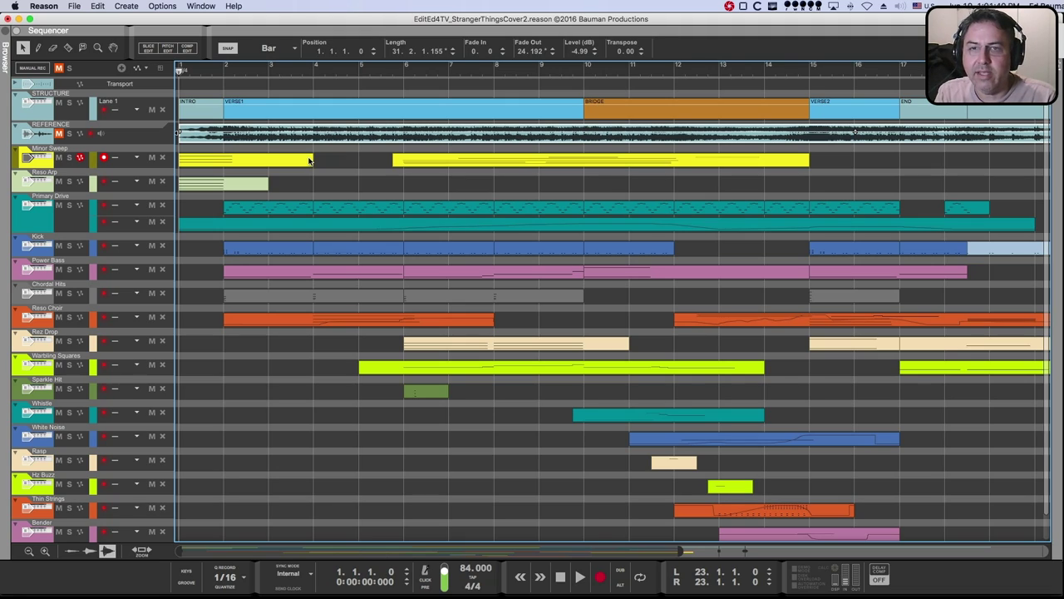
key(F6)
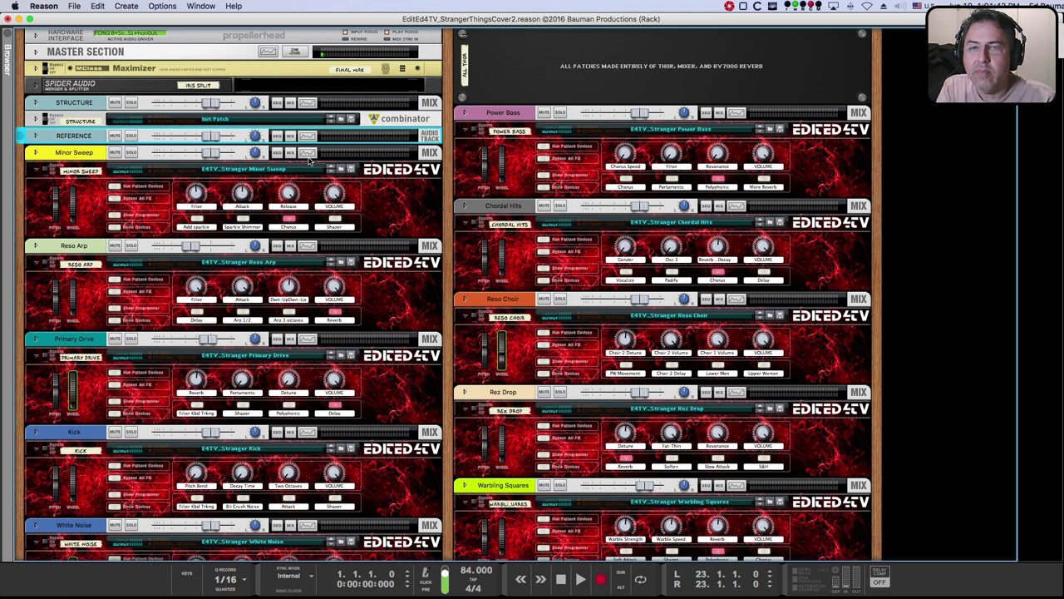
key(F5)
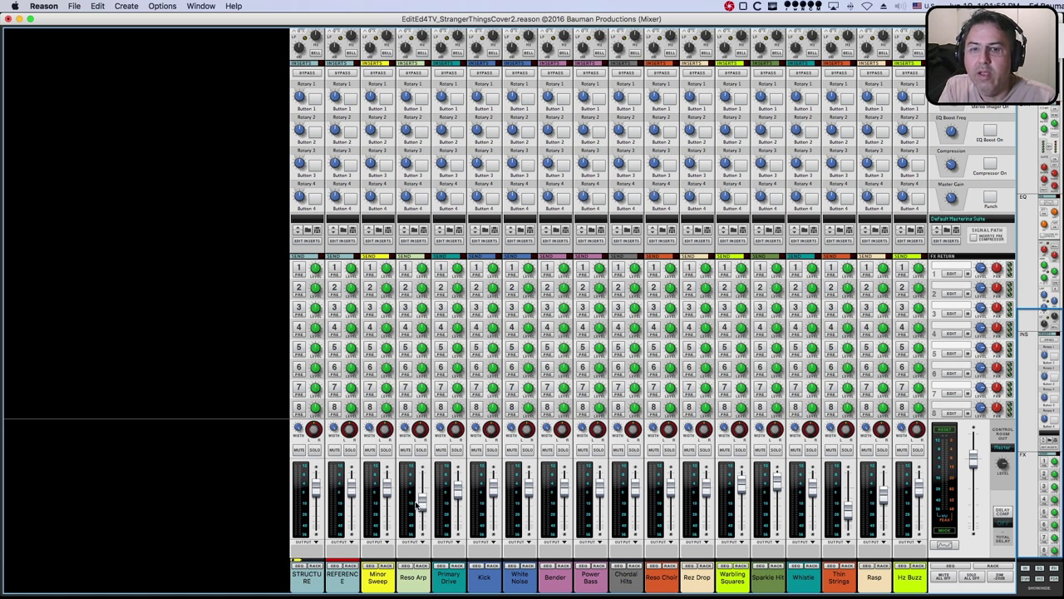
mouse_move(491, 502)
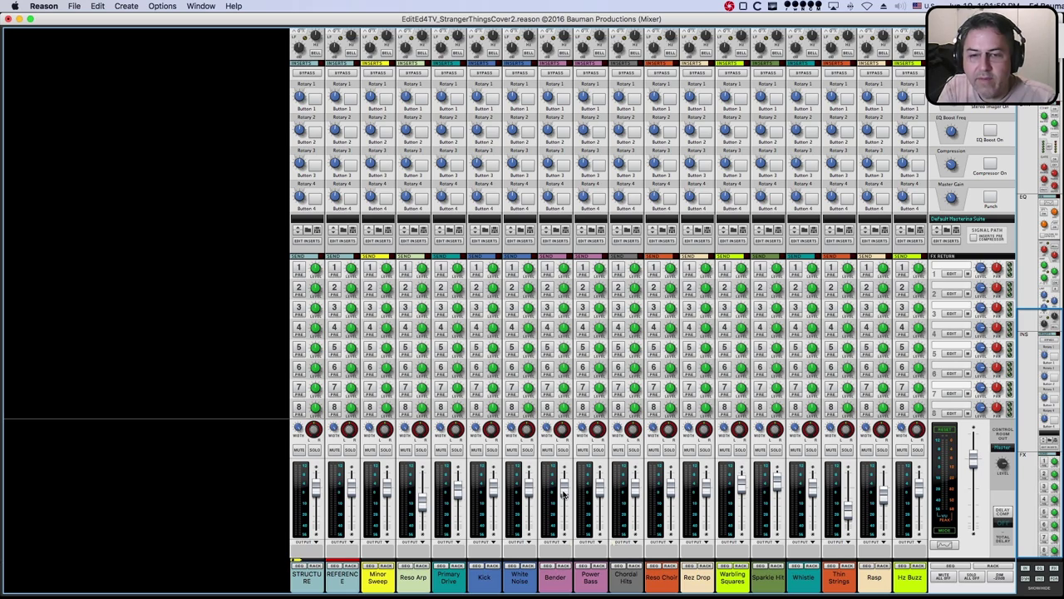
mouse_move(562, 494)
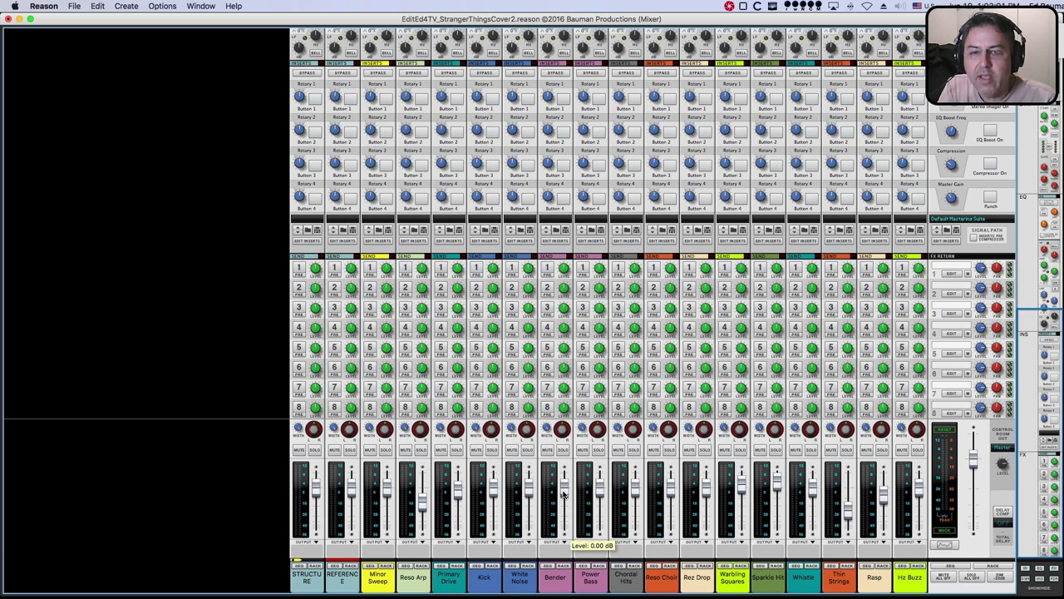
key(F7)
key(F6)
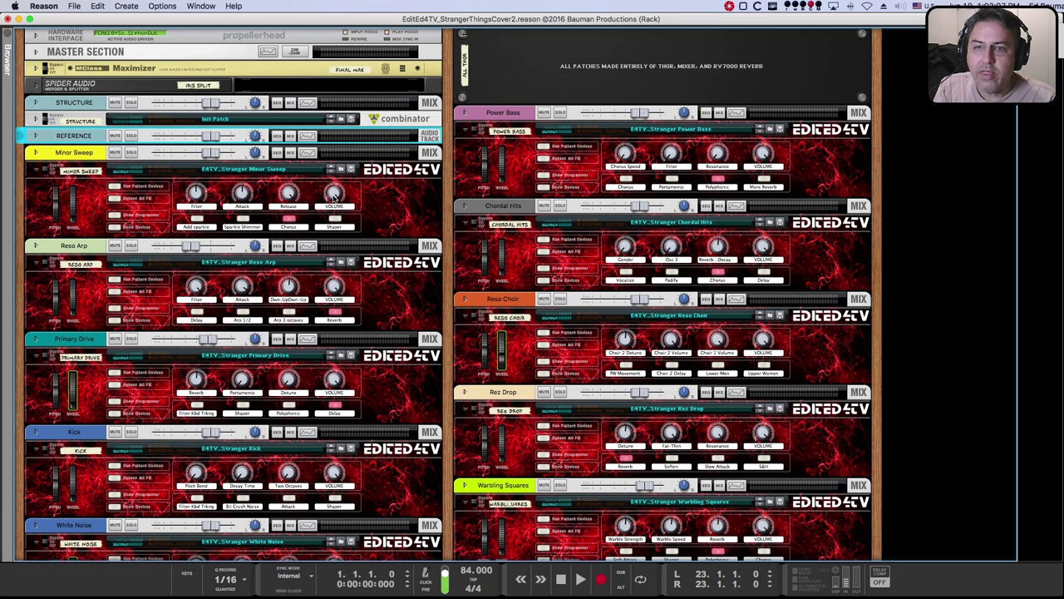
mouse_move(335, 198)
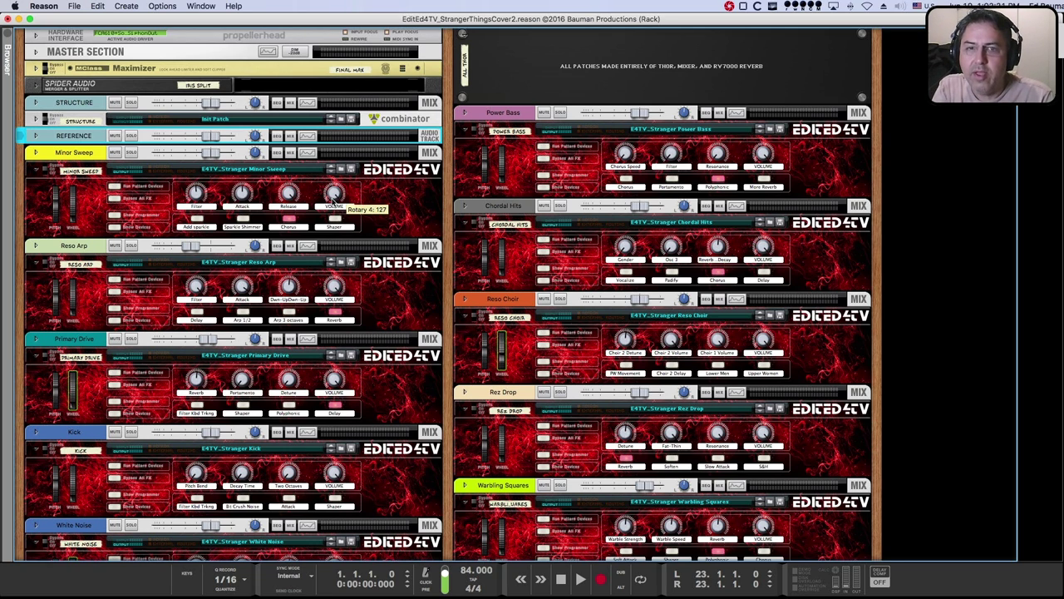
key(F5)
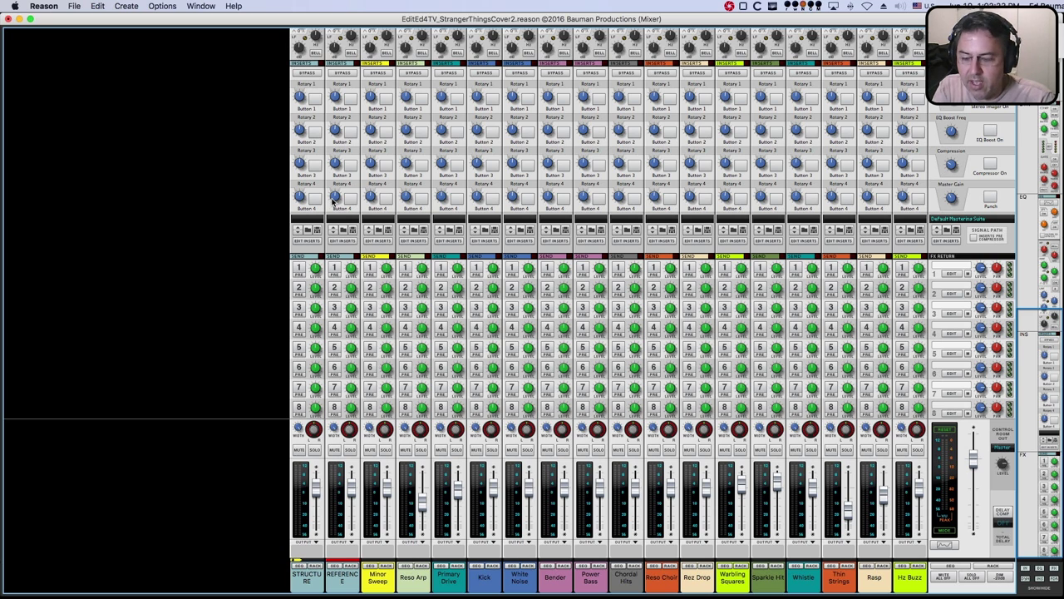
key(F7)
key(F6)
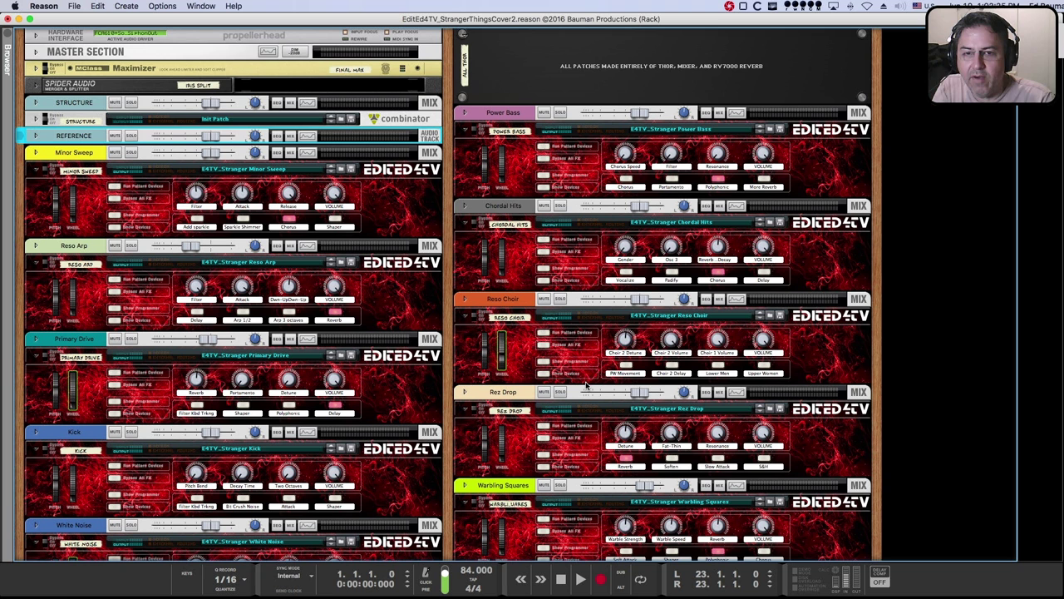
key(F5)
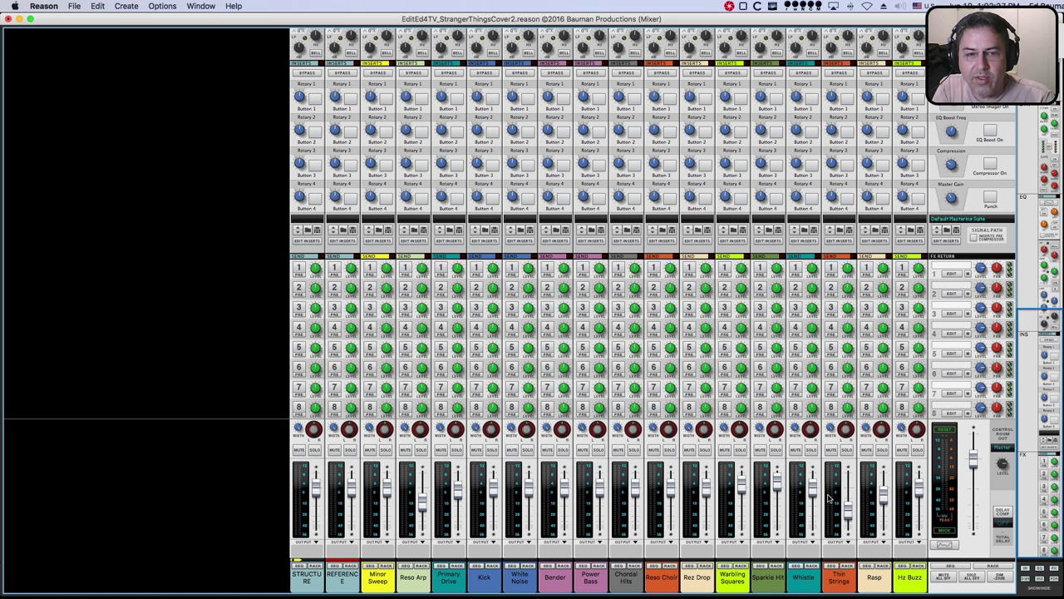
mouse_move(849, 517)
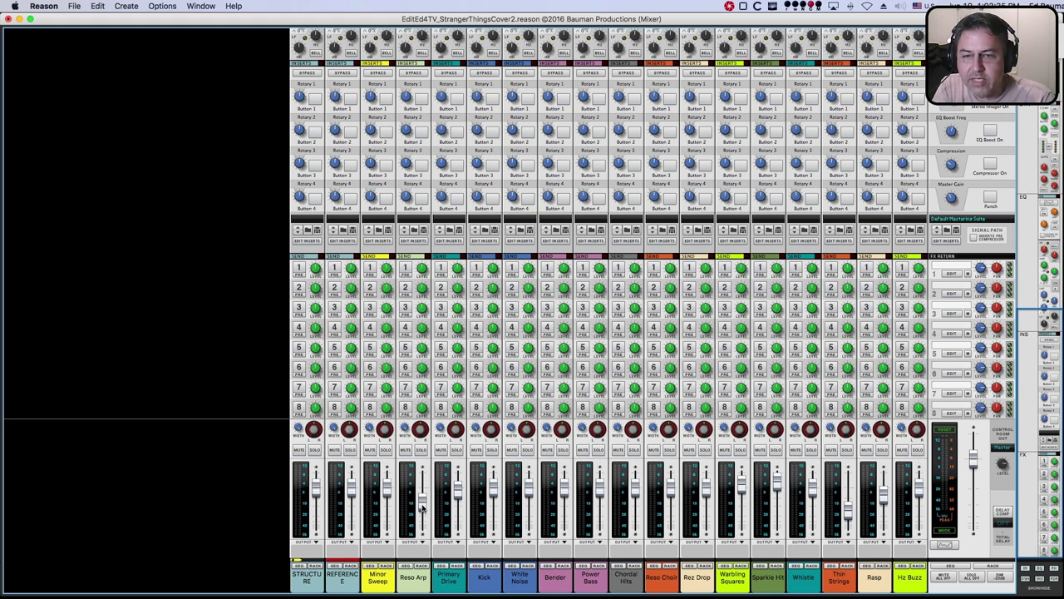
key(F7)
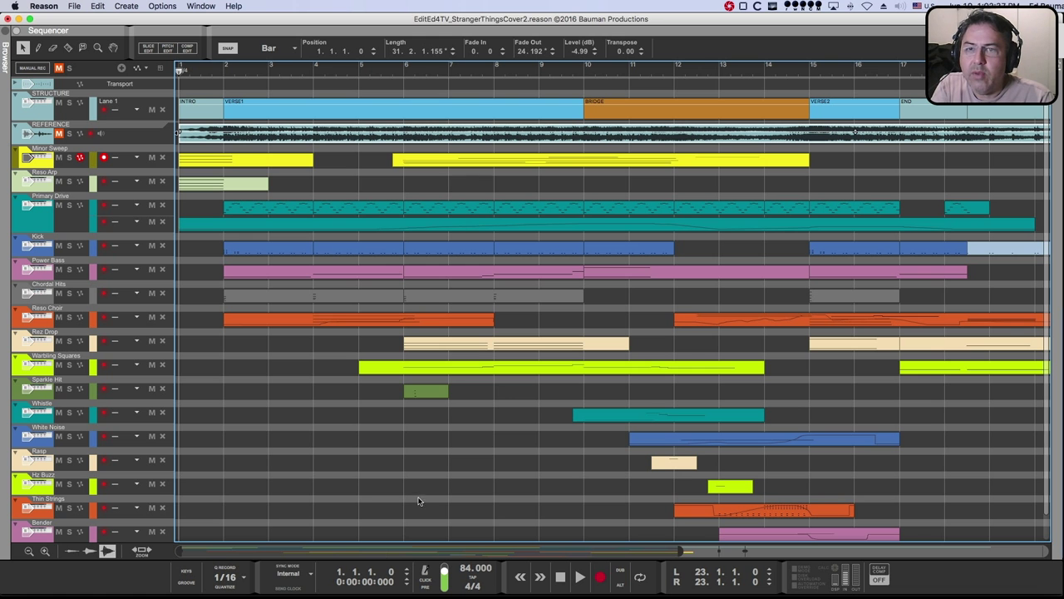
- Select the Minor Sweep track and bring up the mixer, then the device rack
scroll(253, 141, down, 1)
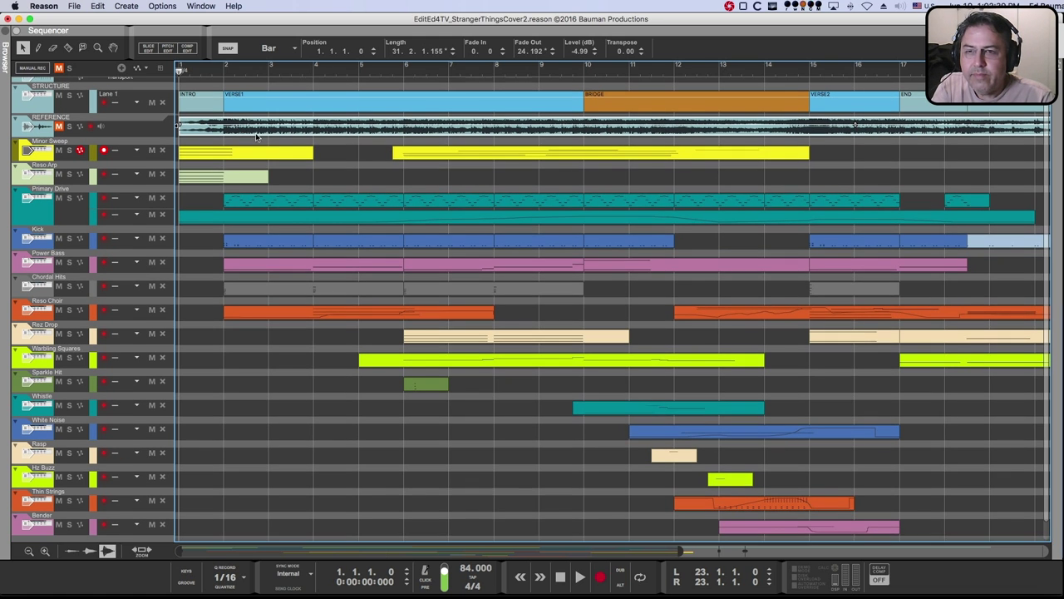
scroll(336, 177, up, 1)
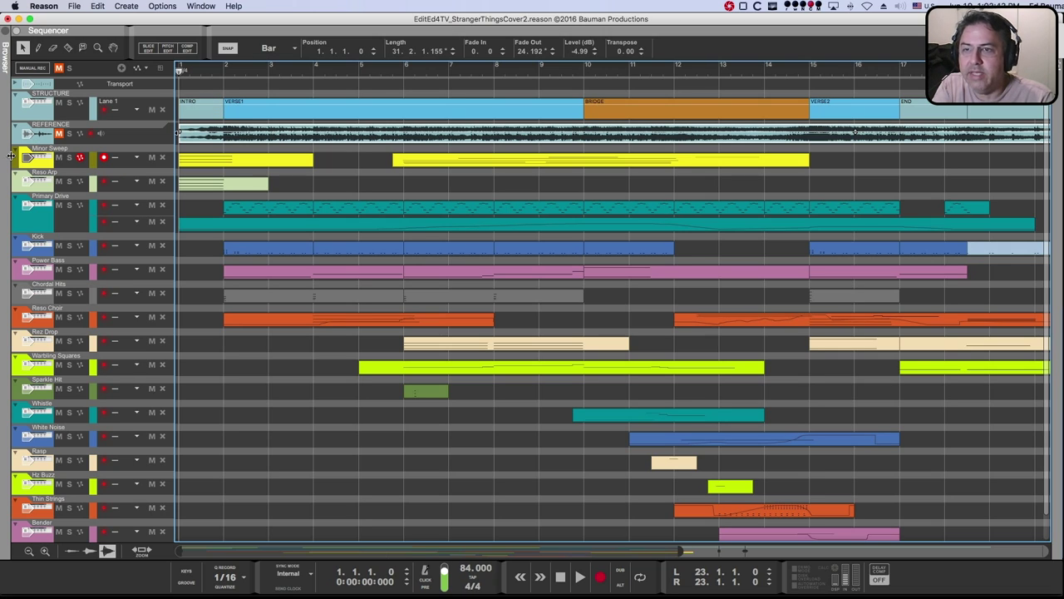
click(18, 161)
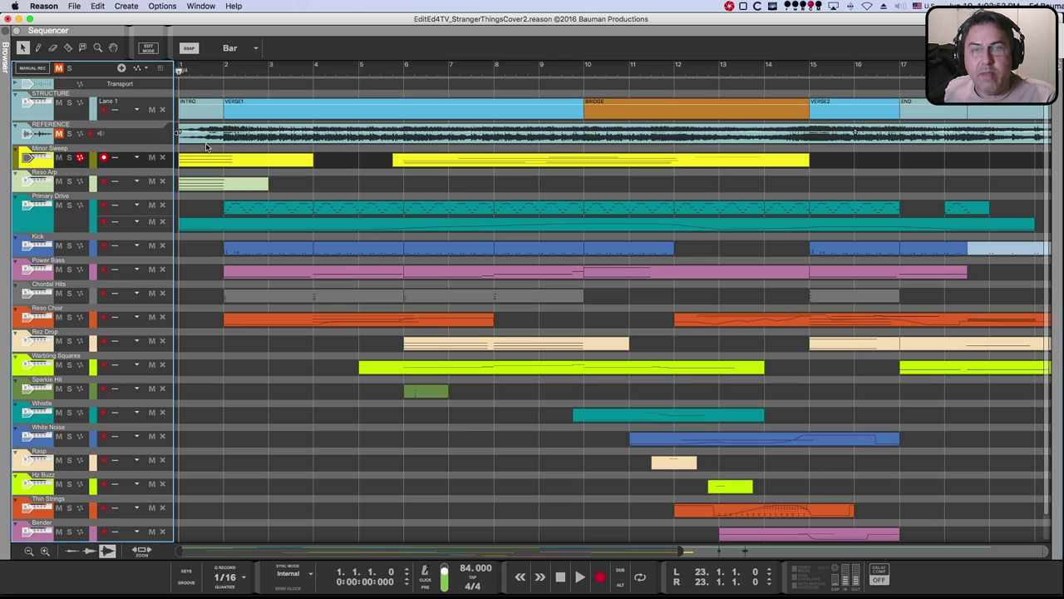
key(F5)
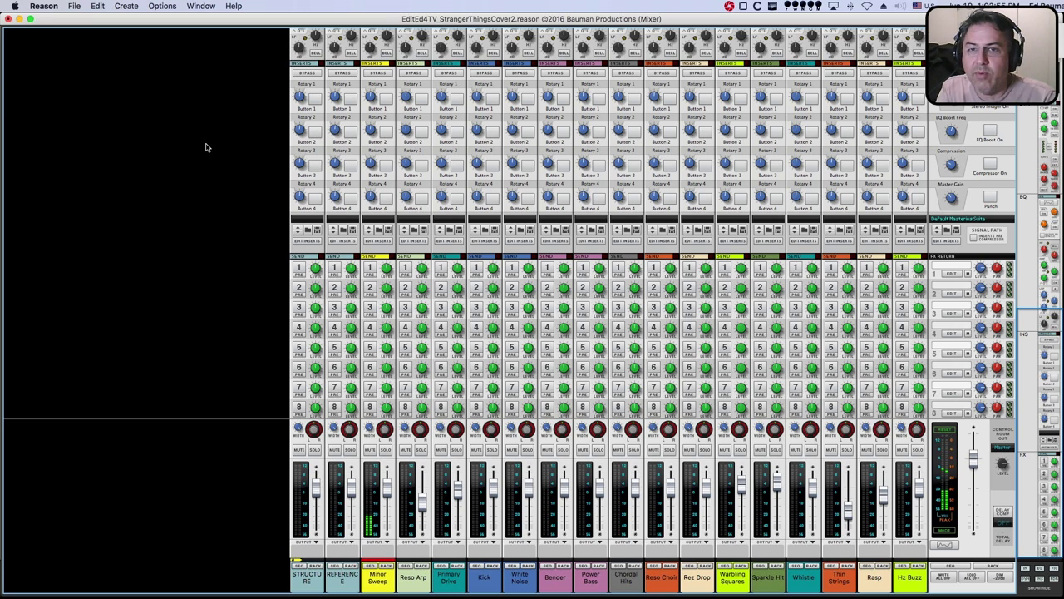
key(F6)
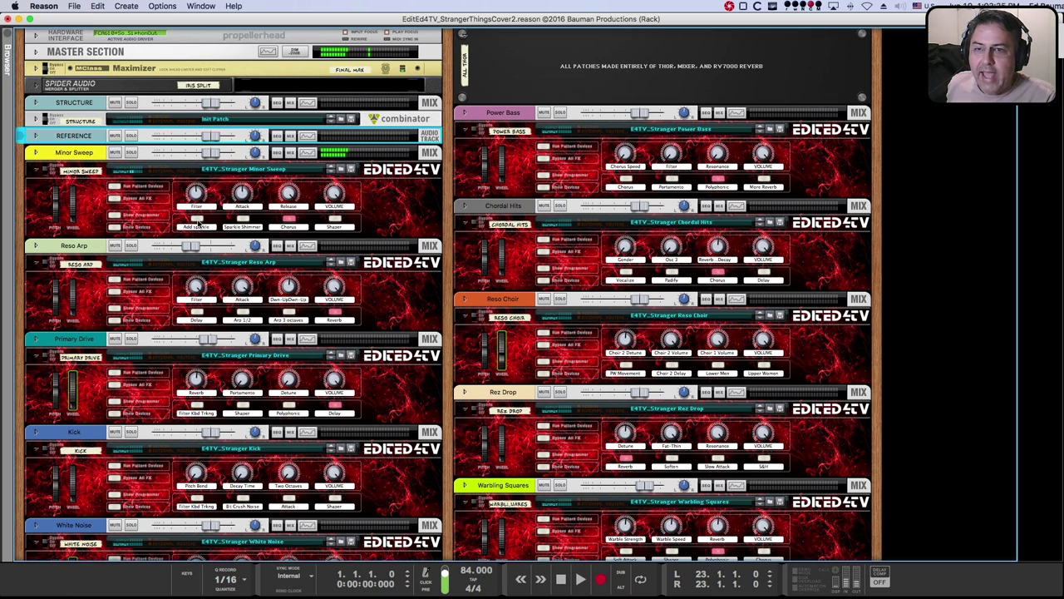
- Turn on Minor Sweep's Add sparkle option in the rack
click(197, 219)
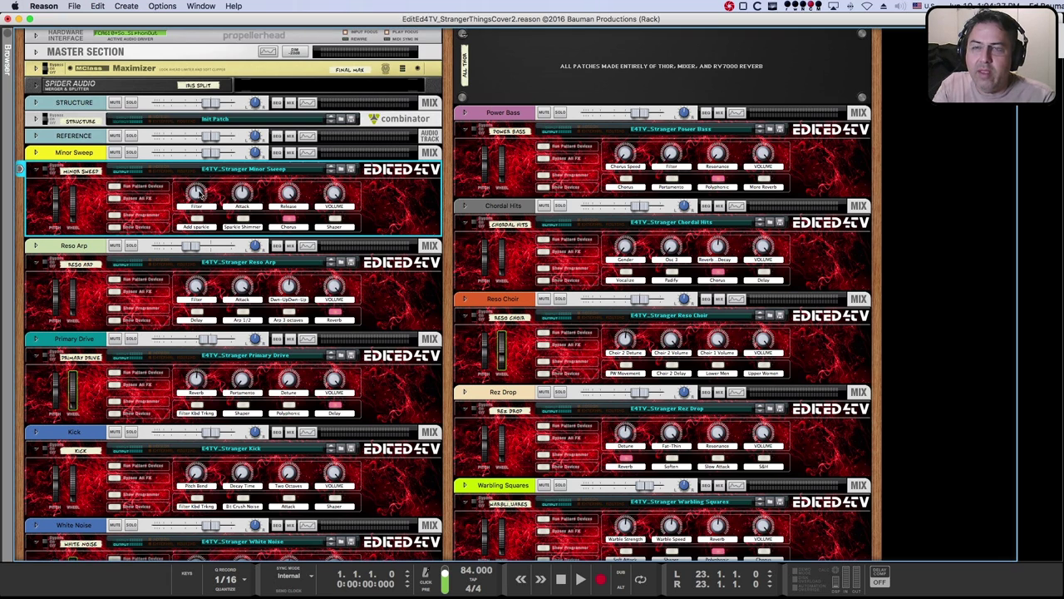
- Enable the Sparkle Shimmer button (Button 2) on the Minor Sweep combinator
mouse_move(196, 193)
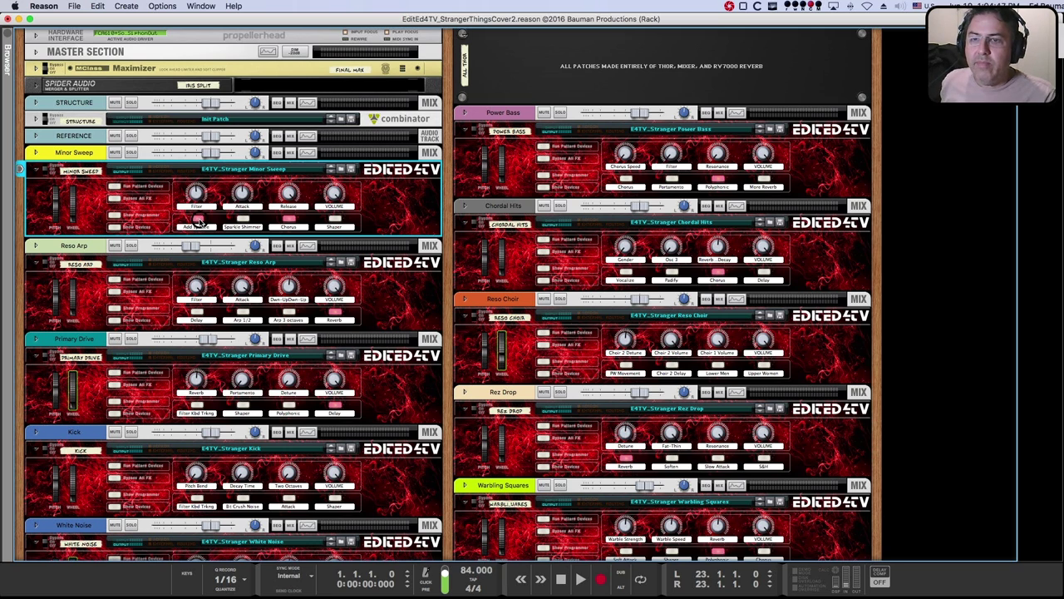
click(244, 222)
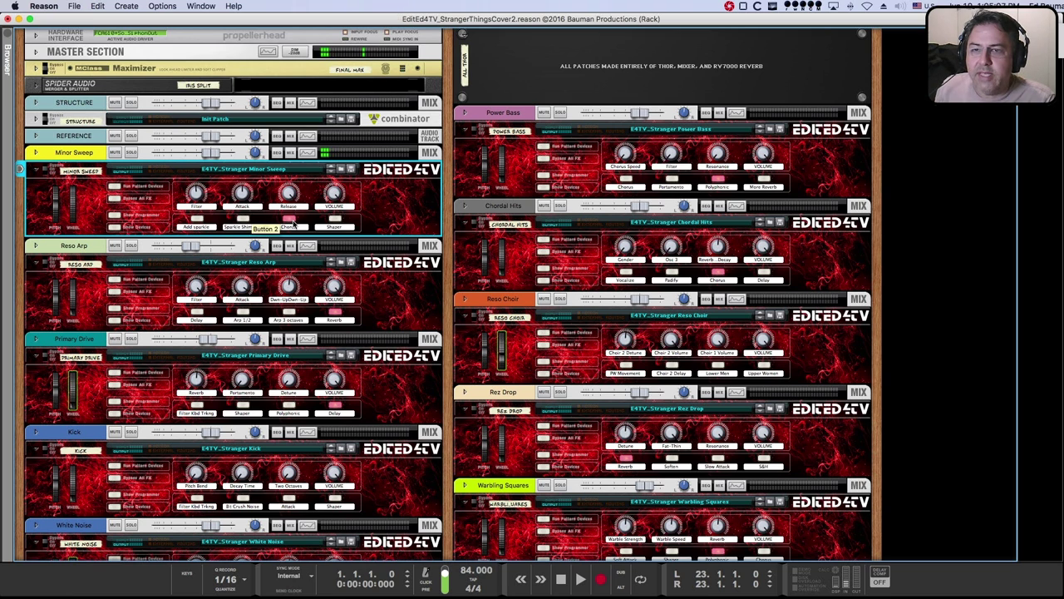
click(115, 227)
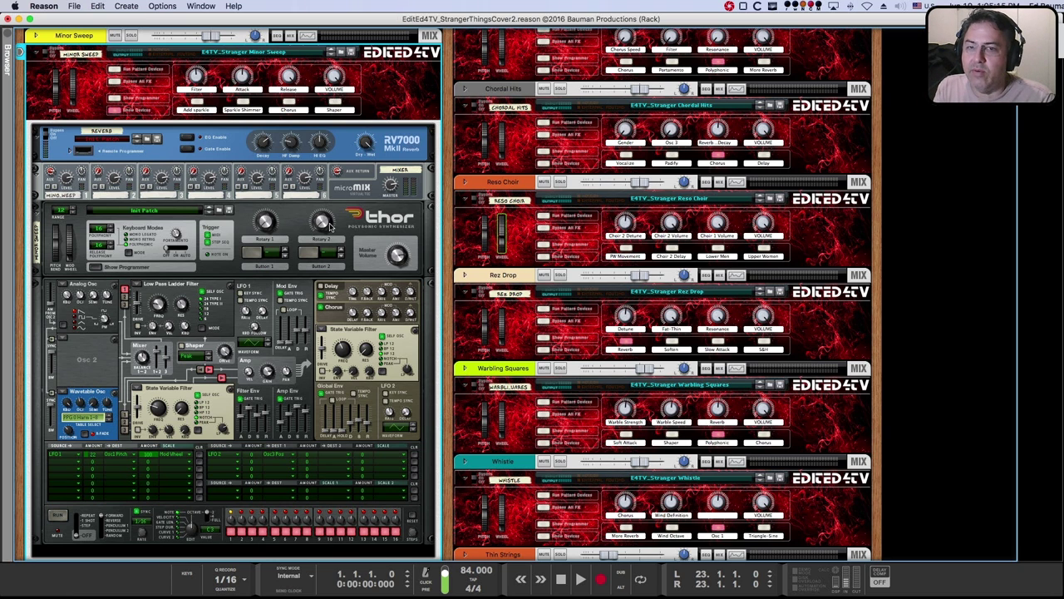
scroll(330, 225, down, 3)
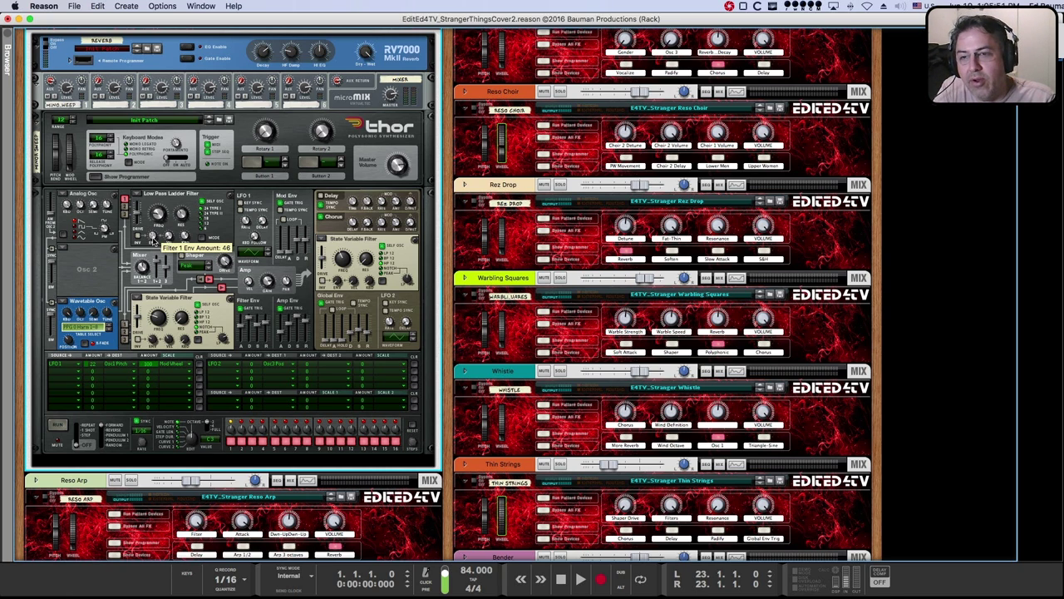
click(98, 177)
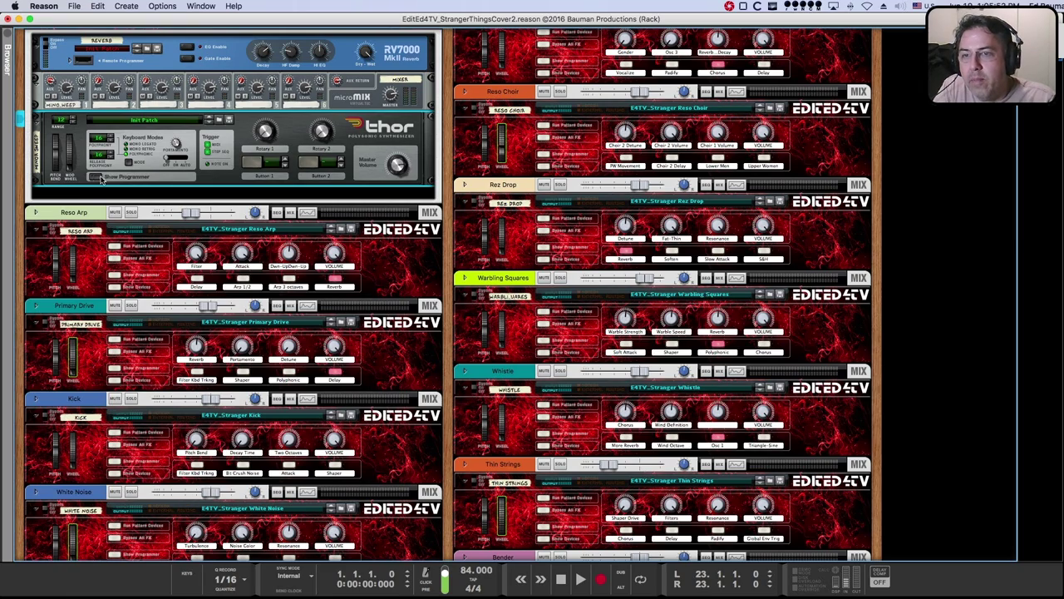
scroll(174, 86, up, 3)
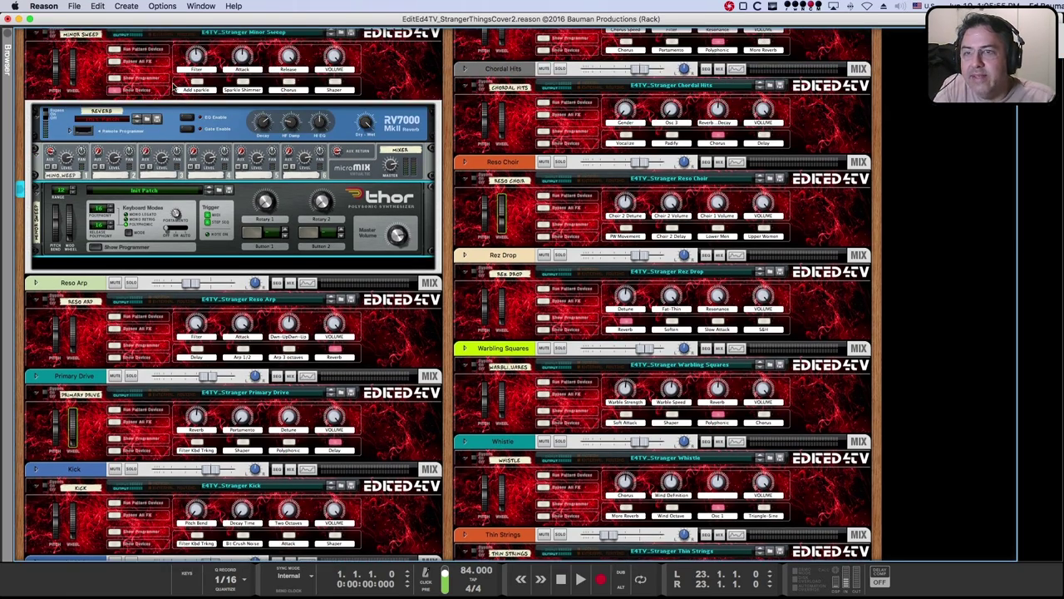
scroll(174, 86, up, 3)
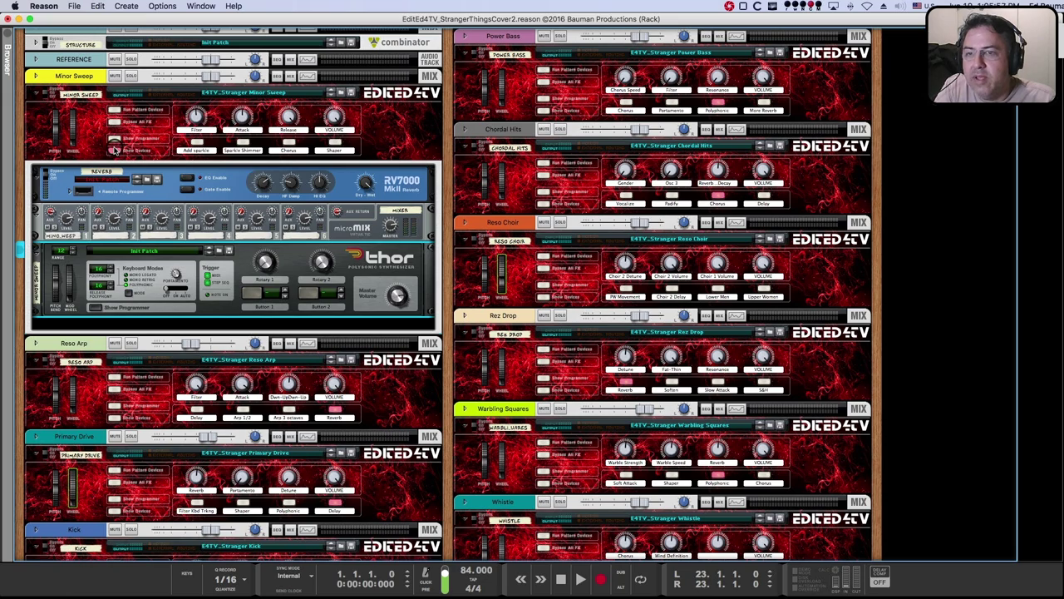
click(115, 149)
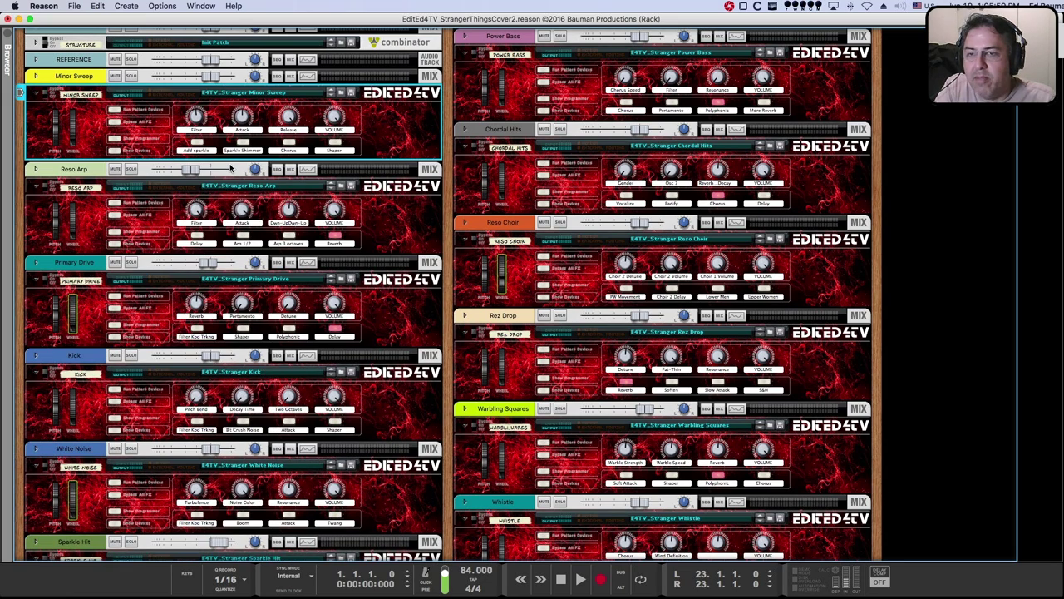
- Play the song in the sequencer and solo the Reso Arp track
key(F5)
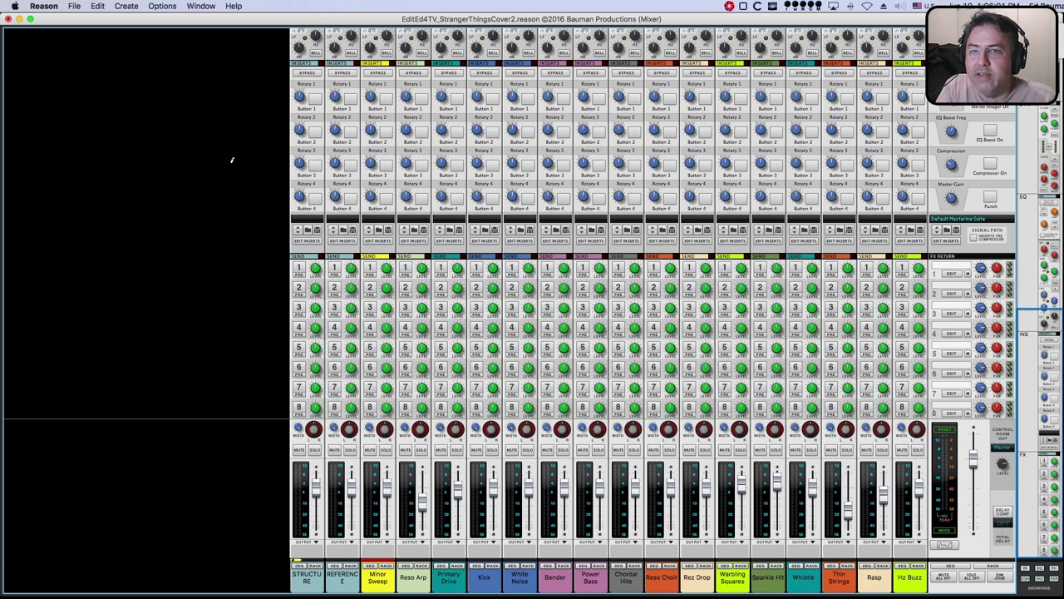
key(F7)
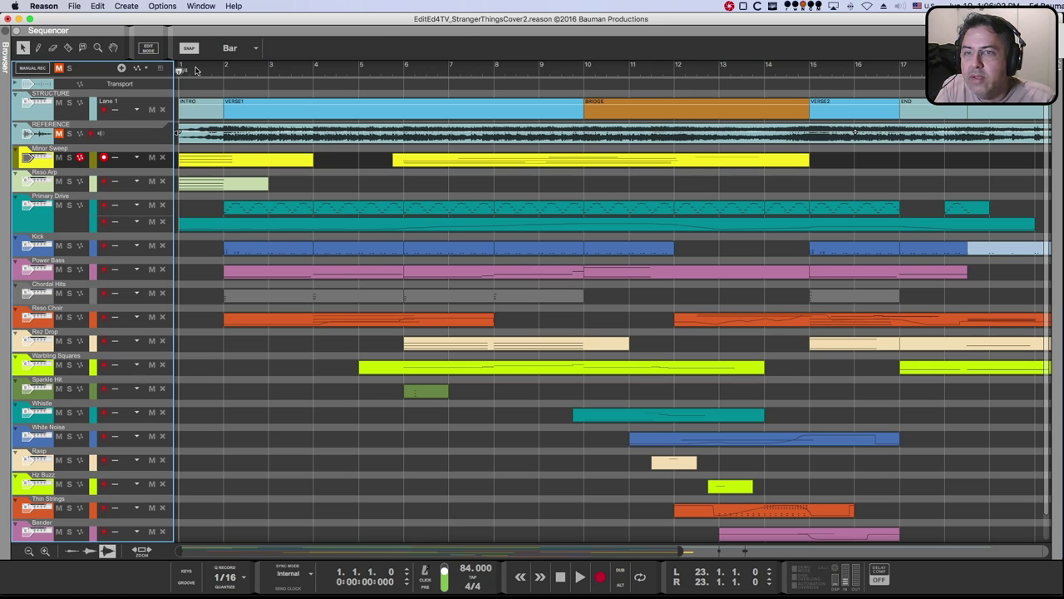
key(super+a)
key(space)
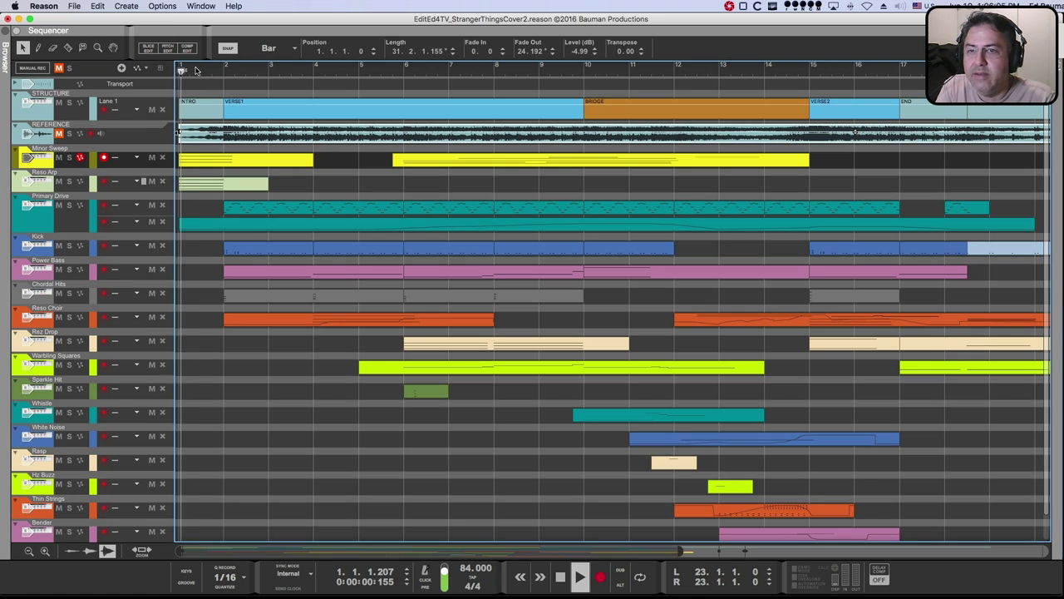
click(69, 180)
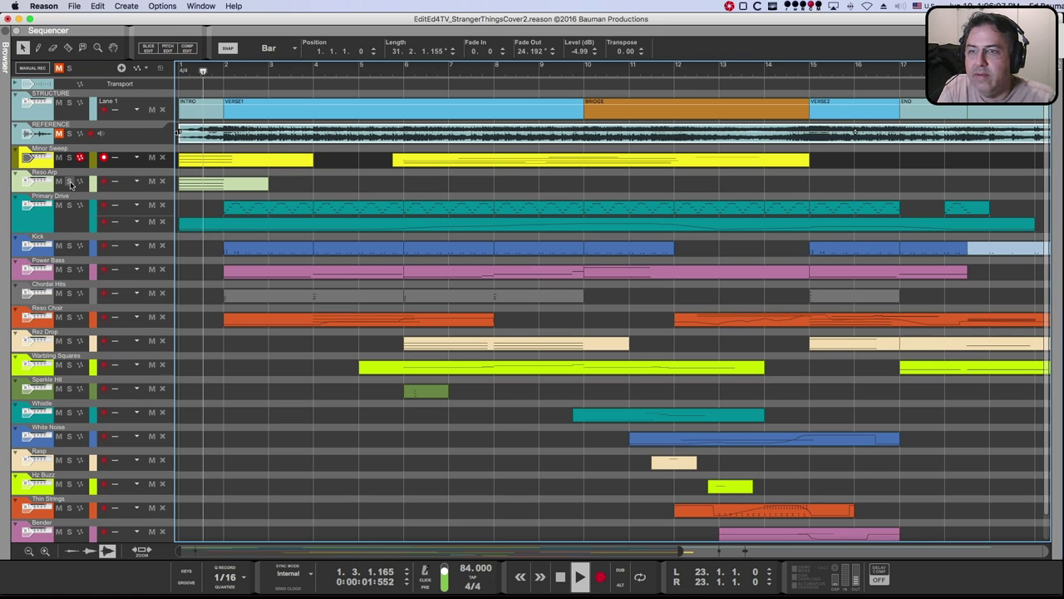
click(190, 79)
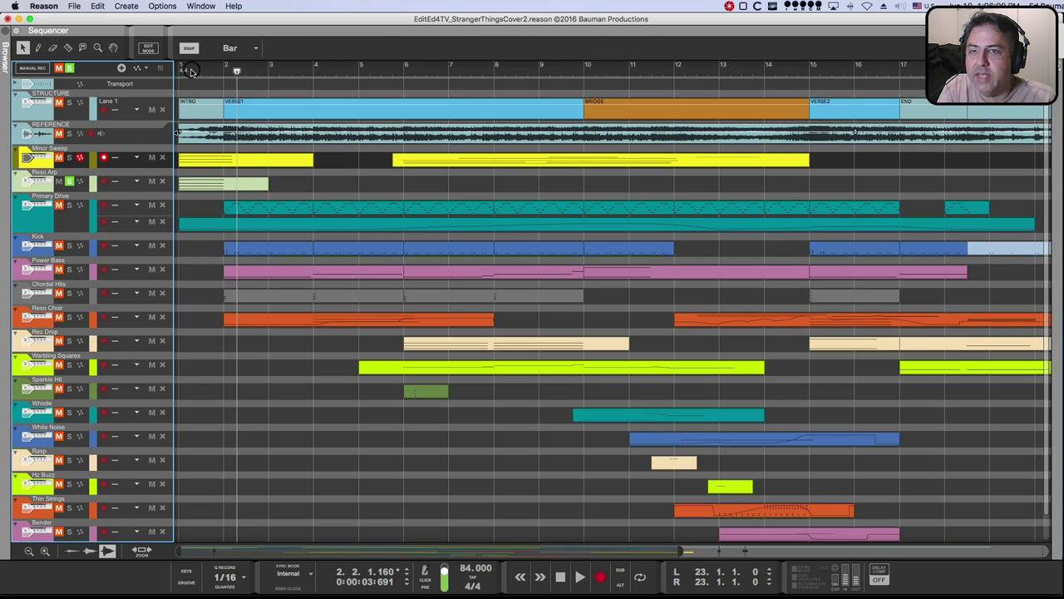
key(space)
click(191, 73)
- Audition the soloed Reso Arp from the start and give its track the keyboard input
key(super+a)
key(space)
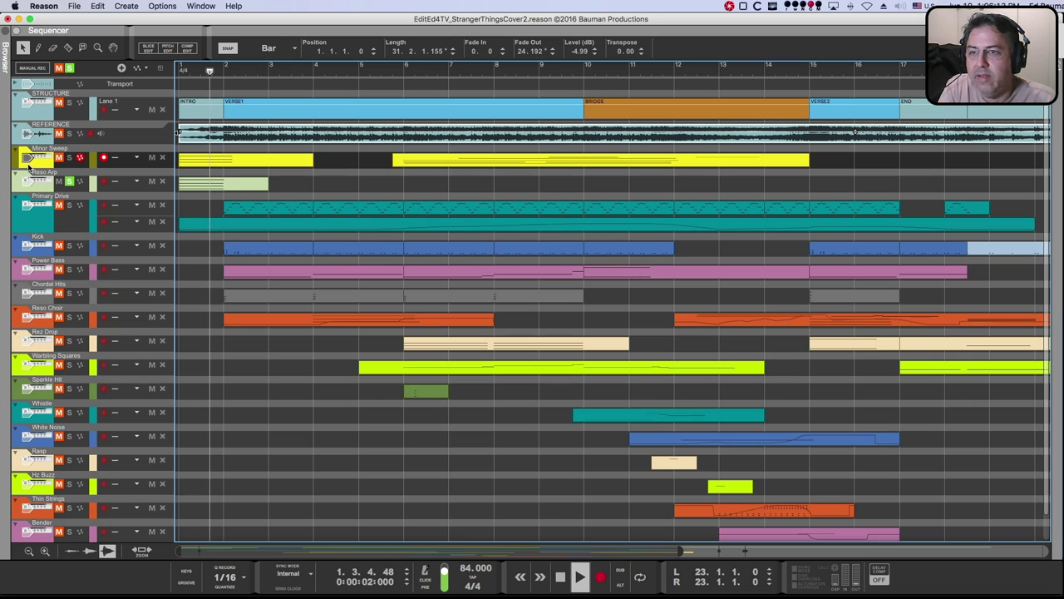
key(space)
click(17, 187)
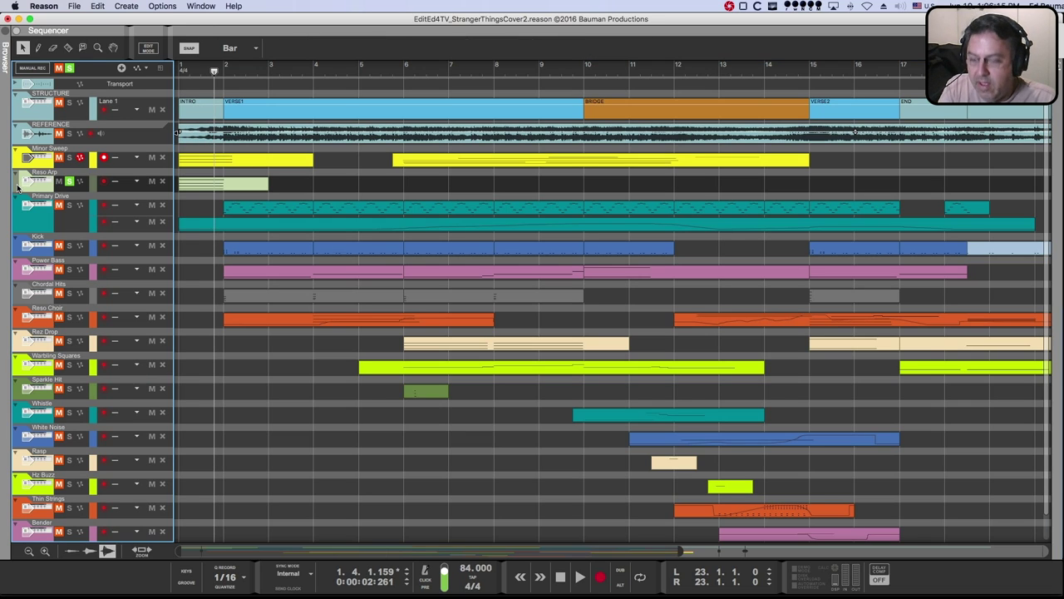
click(29, 180)
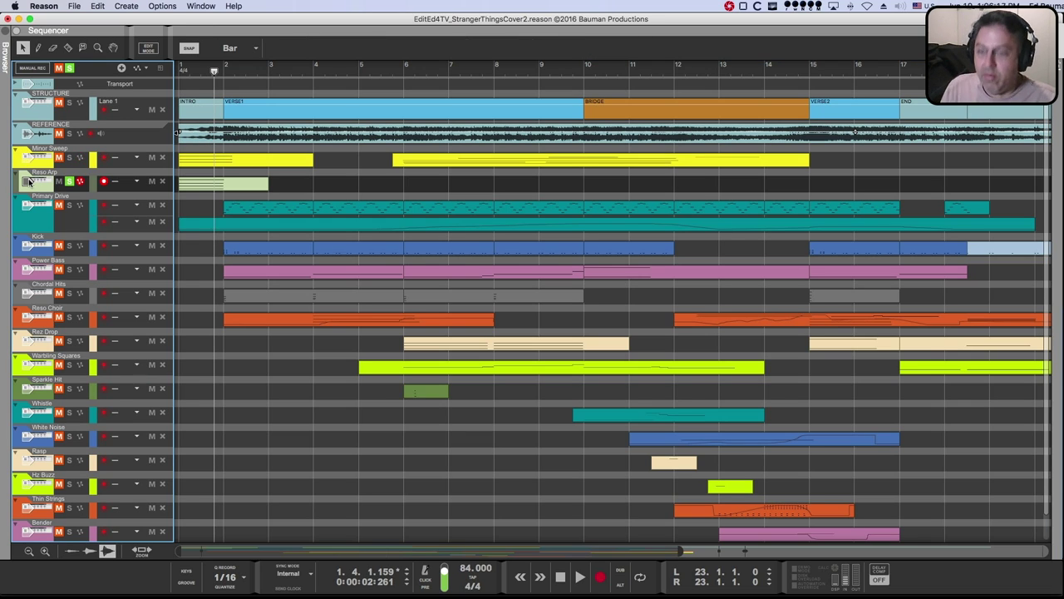
key(F5)
- Expand Reso Arp to view its RV7000, mixer, Thor and RPG-8, then enable Arp 3 octaves
key(F6)
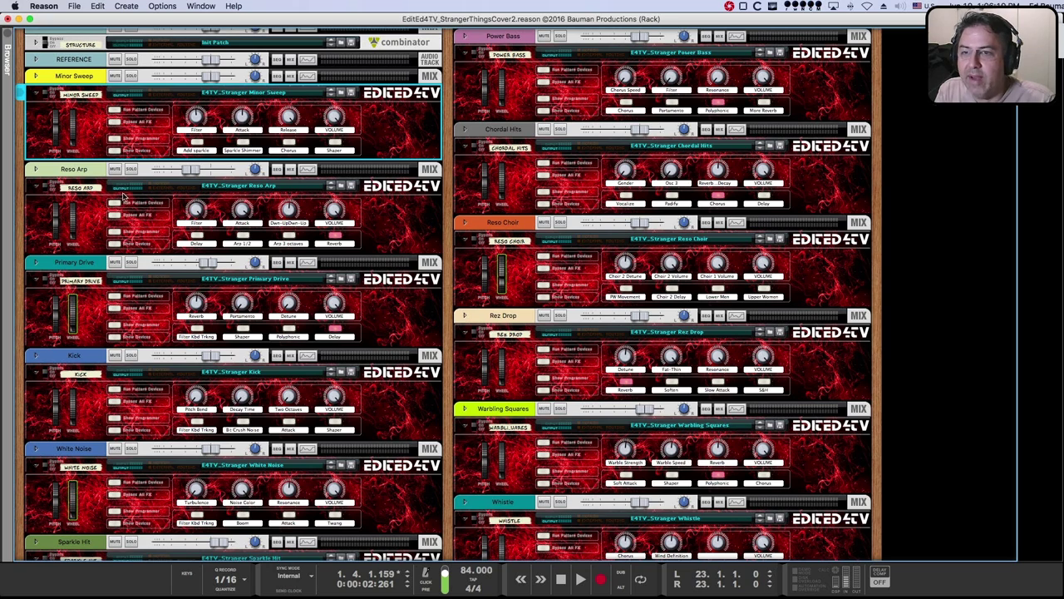
click(116, 243)
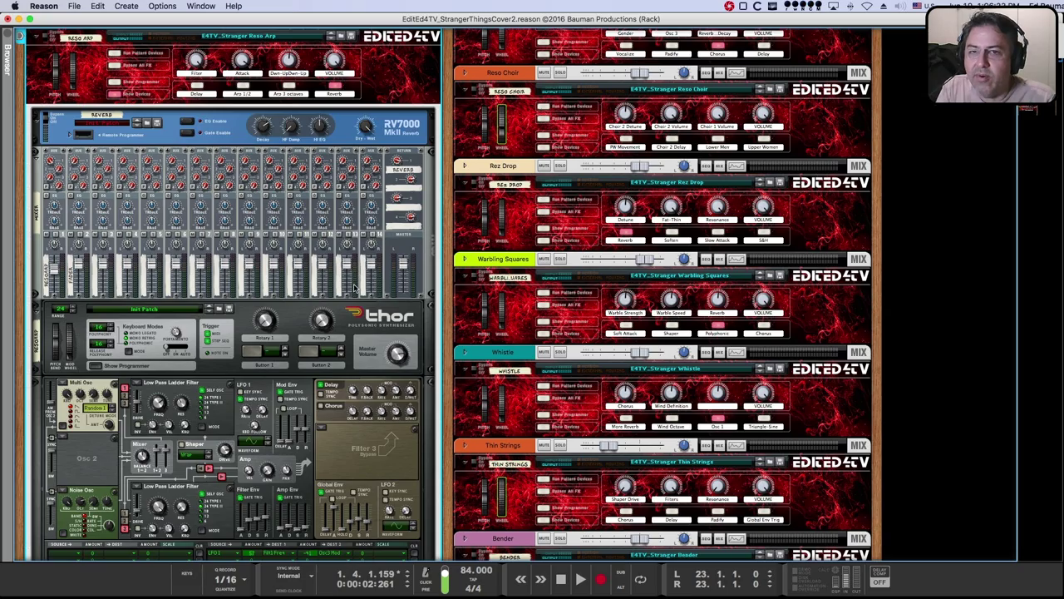
scroll(355, 288, down, 1)
scroll(355, 288, down, 15)
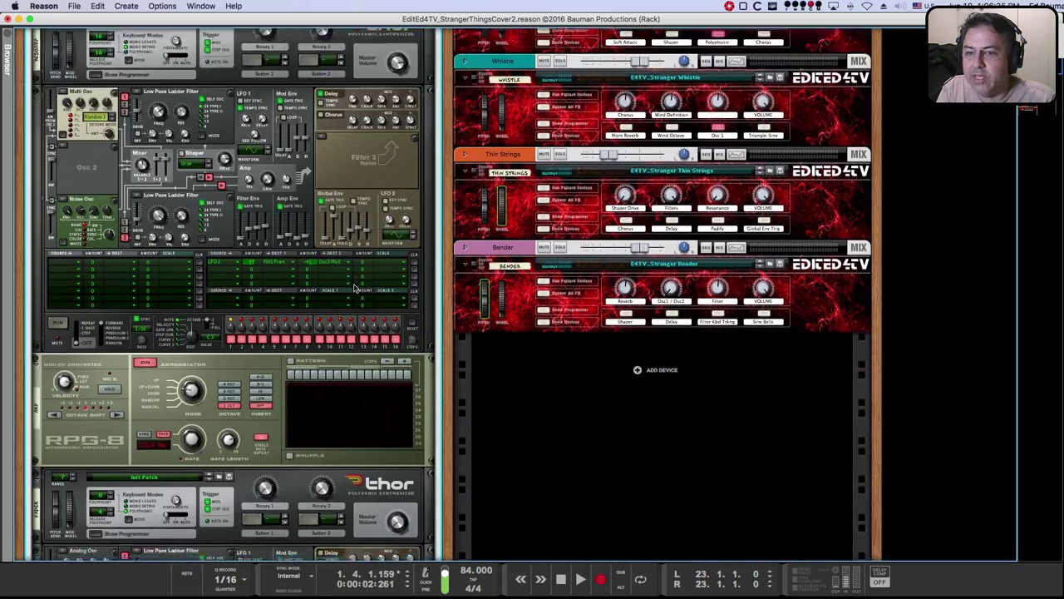
scroll(354, 288, down, 8)
scroll(202, 266, up, 7)
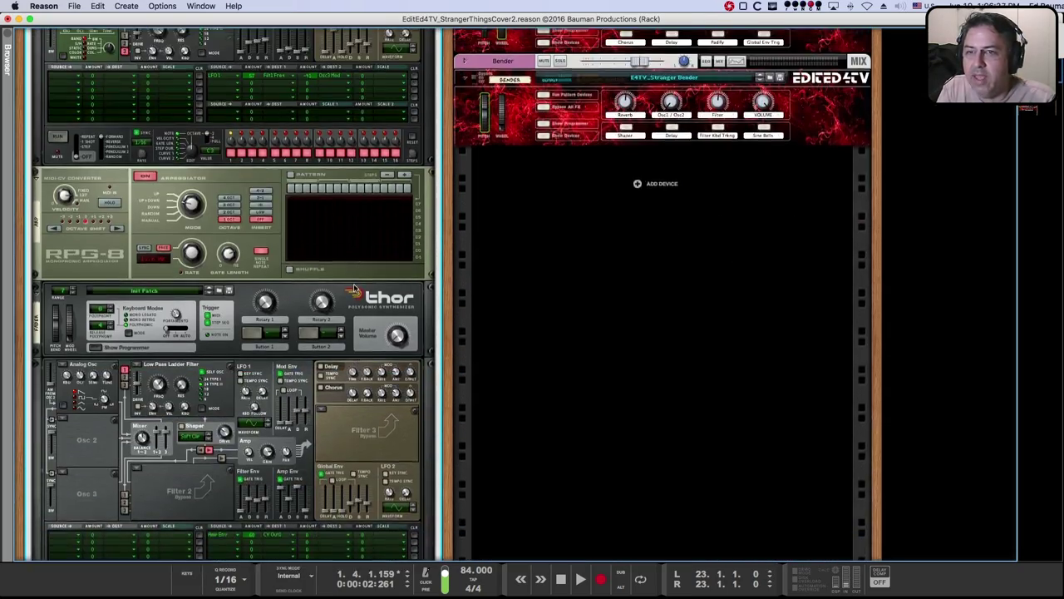
scroll(202, 266, up, 8)
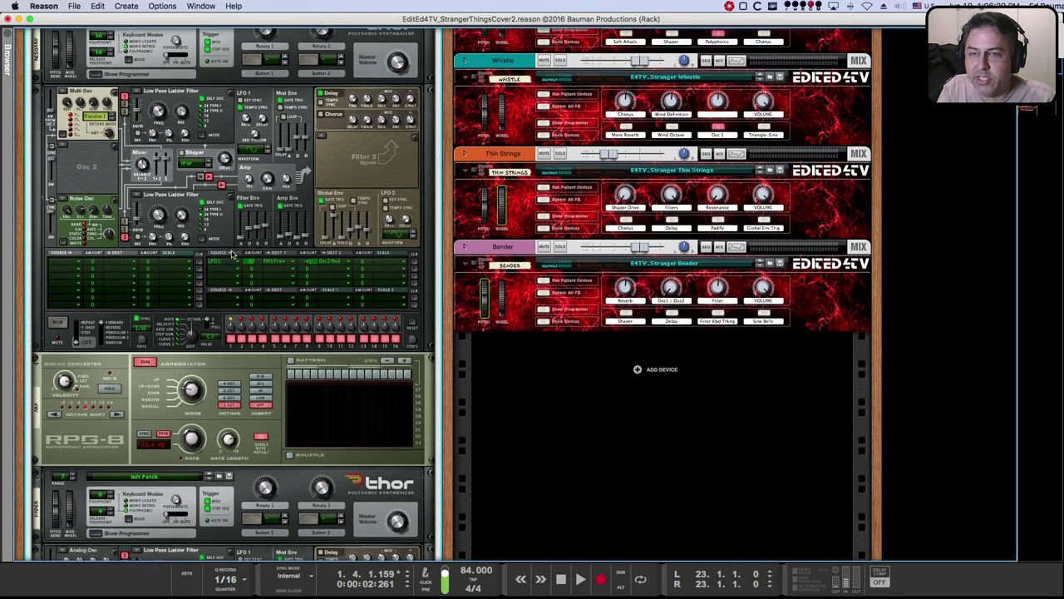
scroll(233, 254, up, 3)
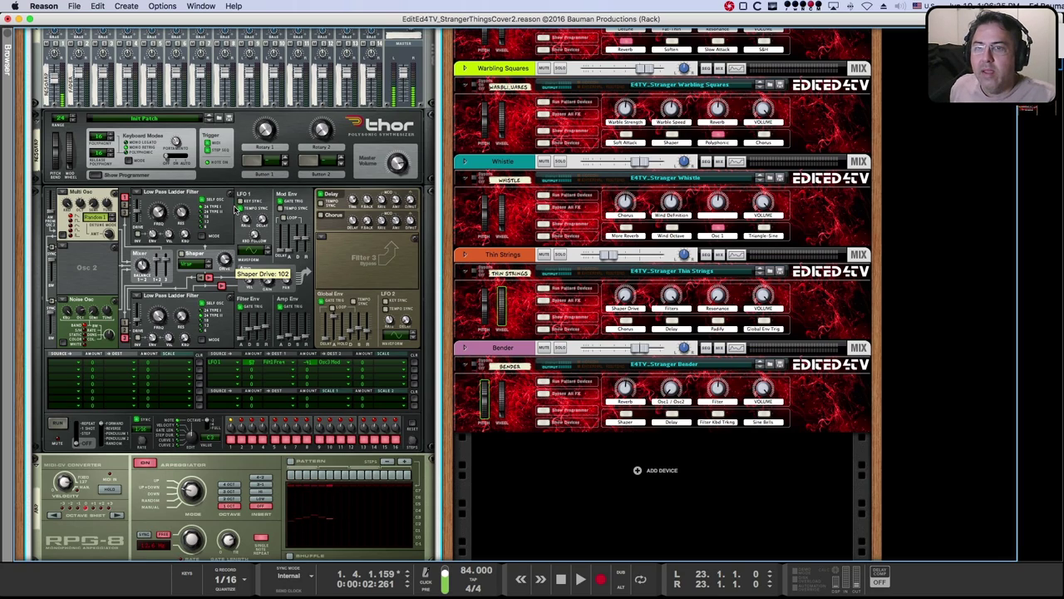
scroll(235, 203, up, 10)
scroll(236, 204, up, 13)
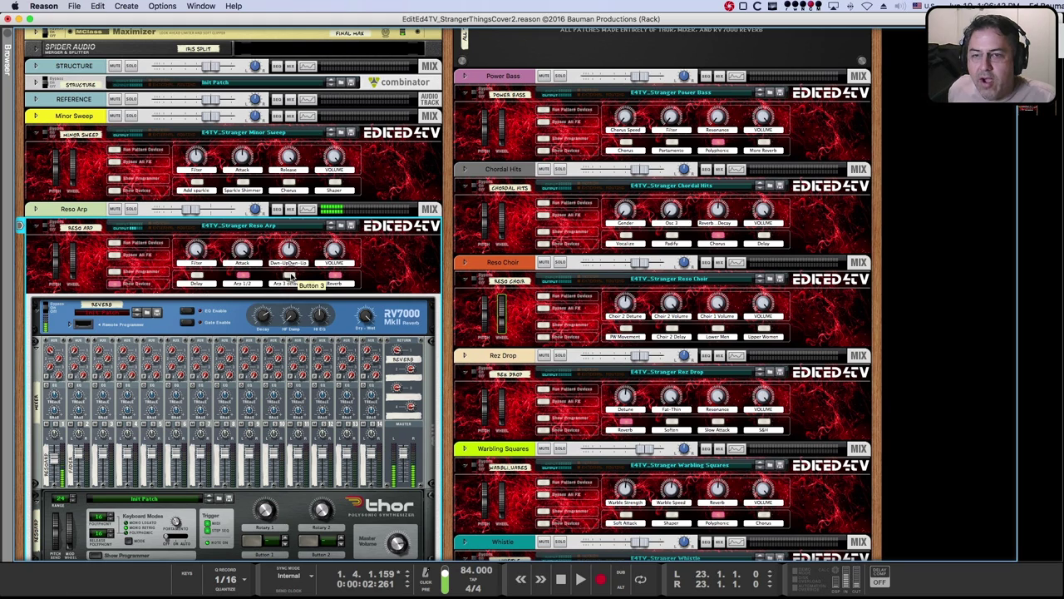
click(288, 276)
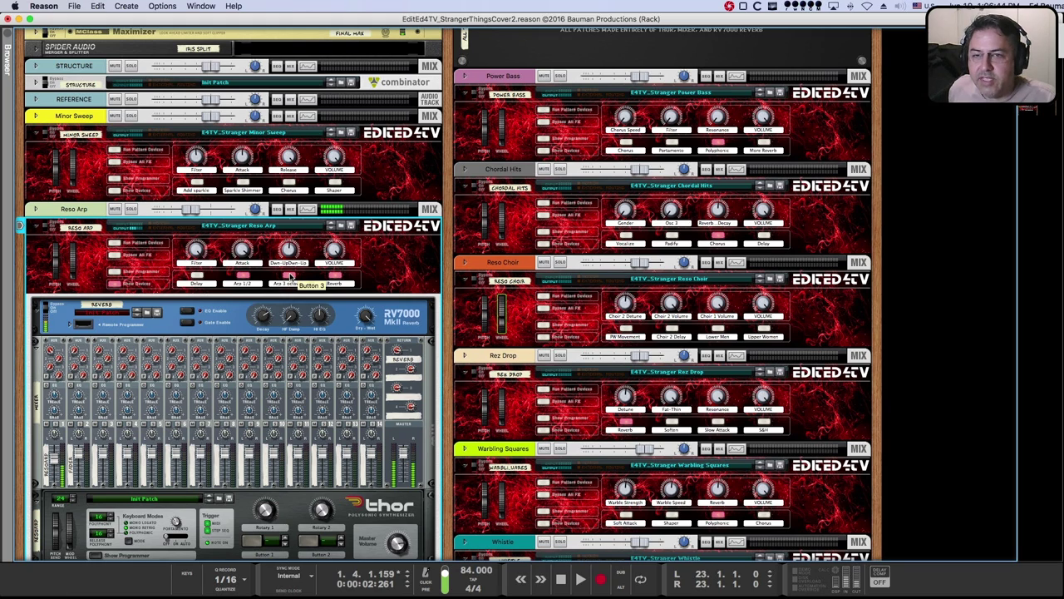
- On Reso Arp, turn Arp 1/2 off, Delay on, and Rotary 3 down to 0
click(243, 276)
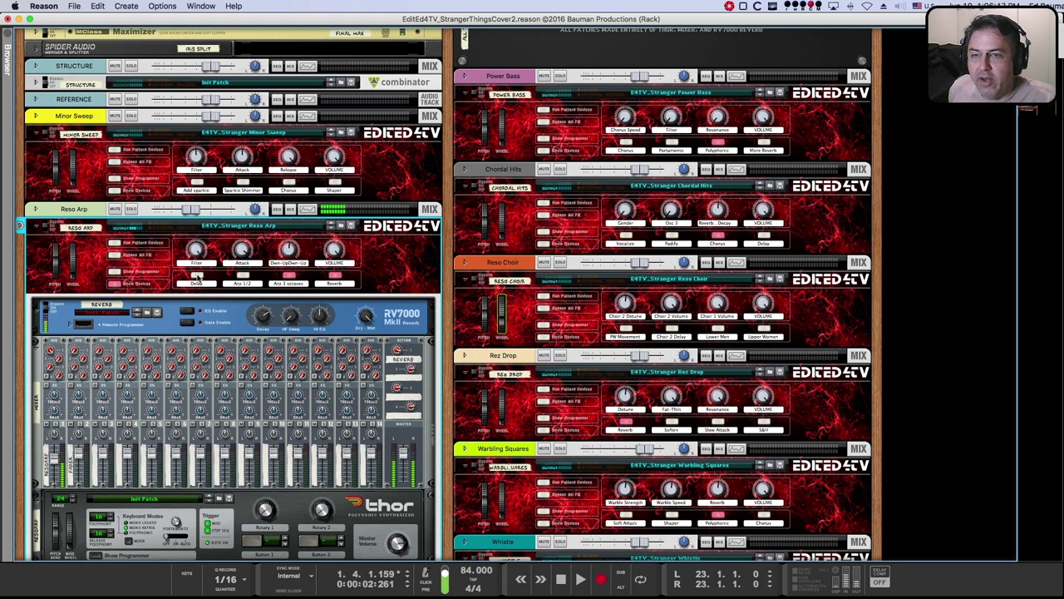
click(197, 276)
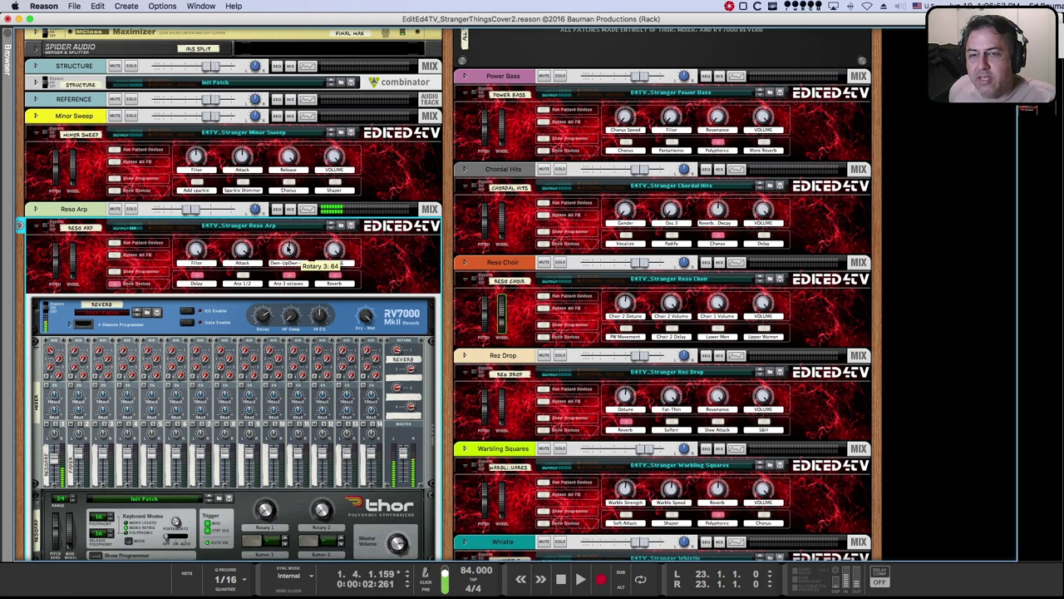
drag(289, 248, 283, 331)
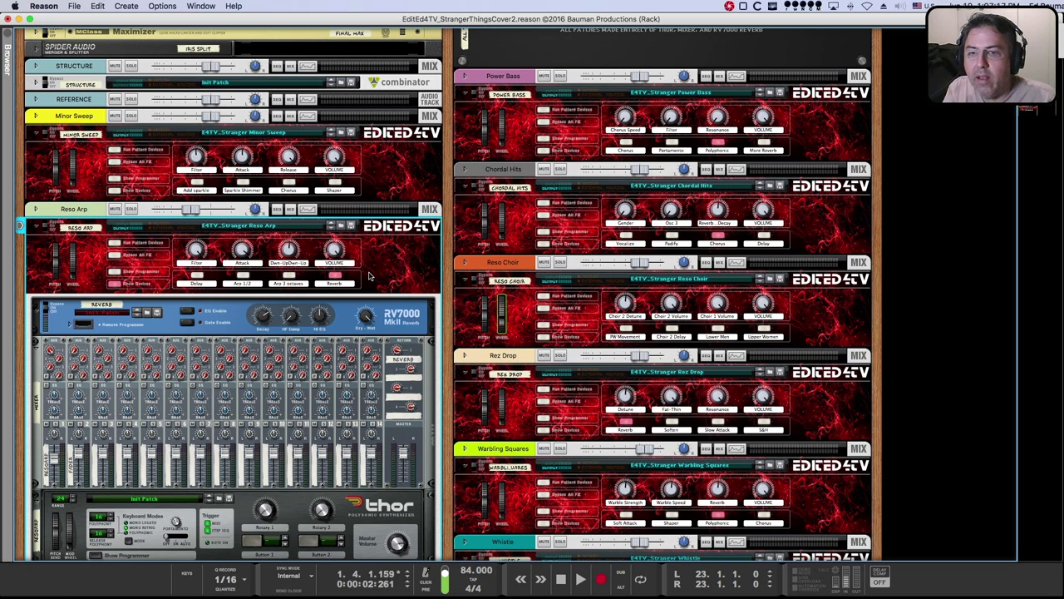
- Collapse the Reso Arp combinator's internal devices and return to the sequencer
click(116, 283)
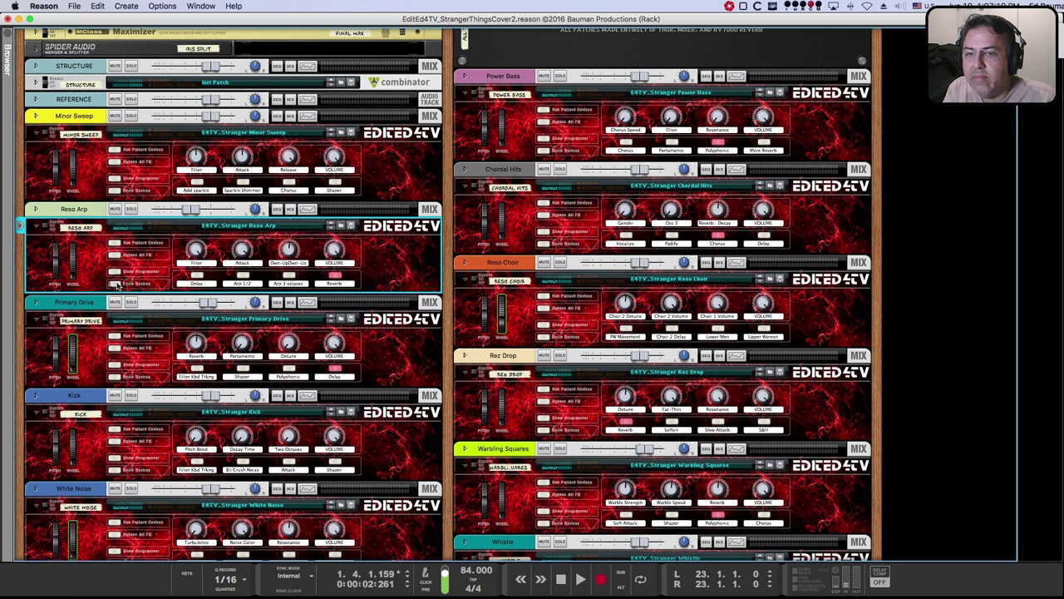
mouse_move(235, 306)
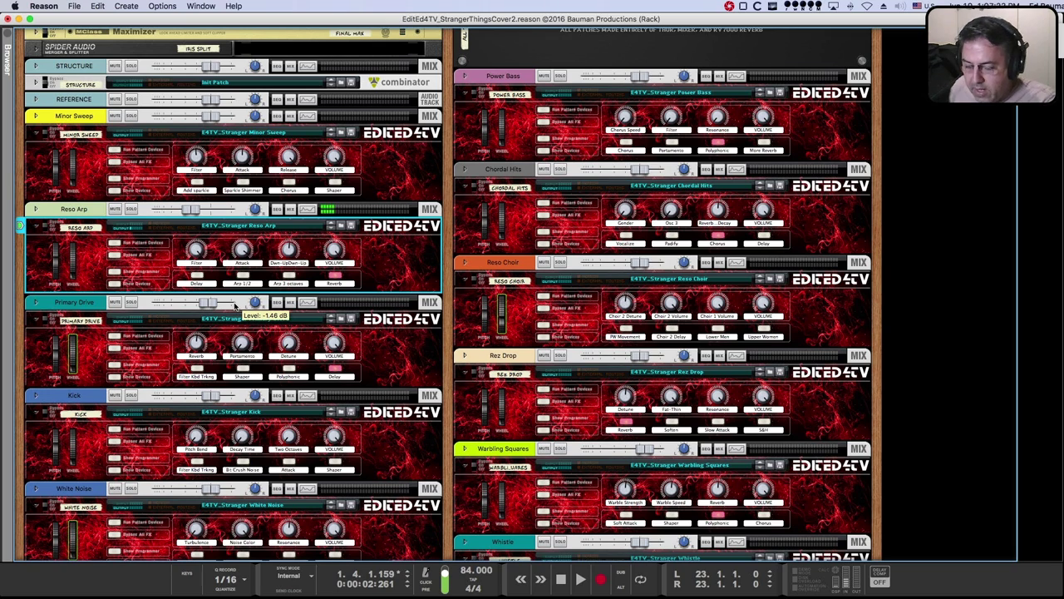
key(F5)
key(F7)
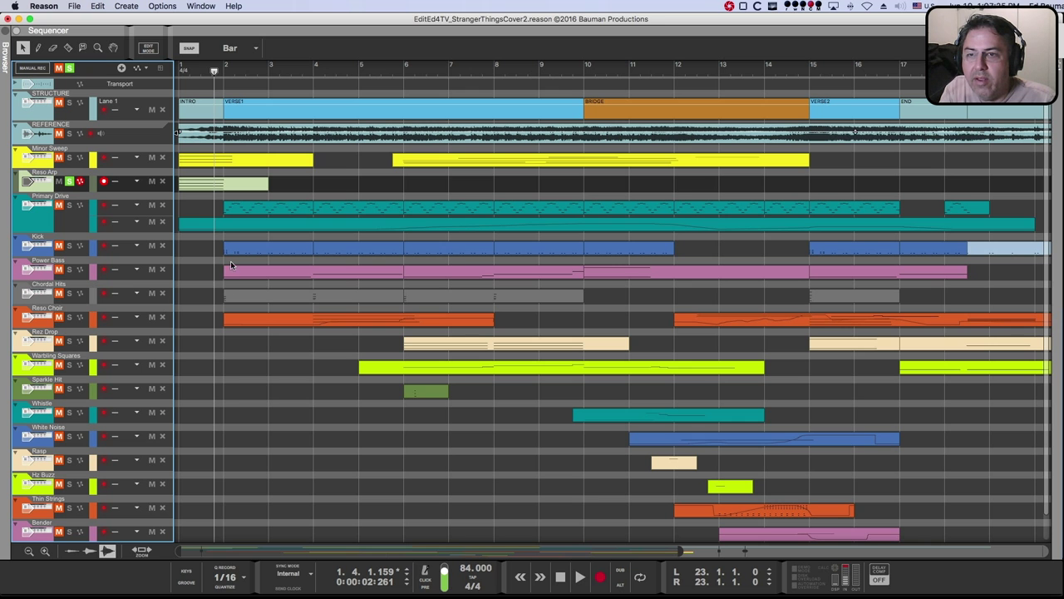
- Move the solo from Reso Arp to Primary Drive and play the song
click(69, 182)
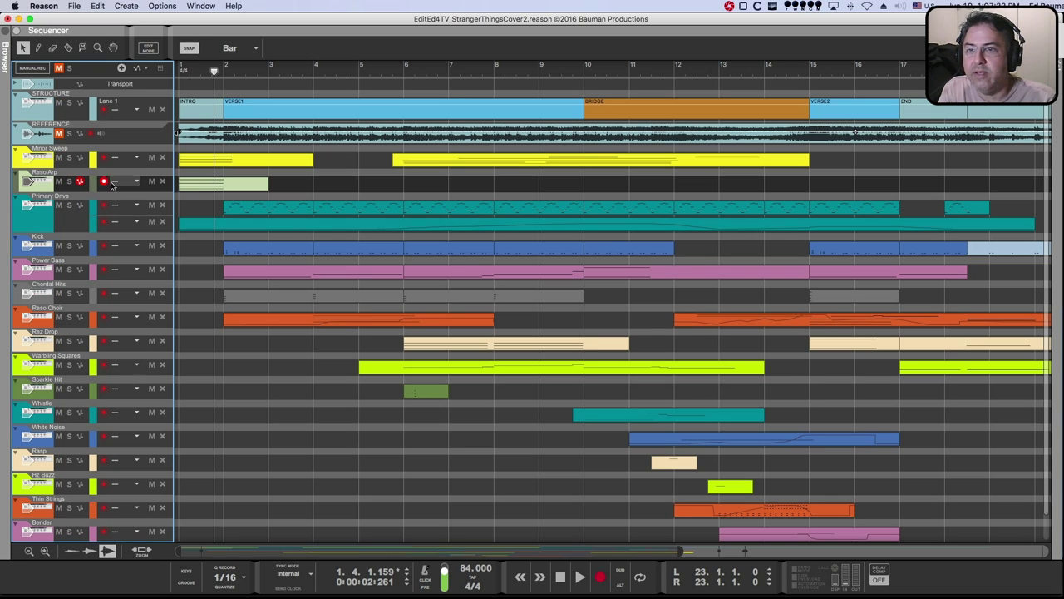
click(69, 205)
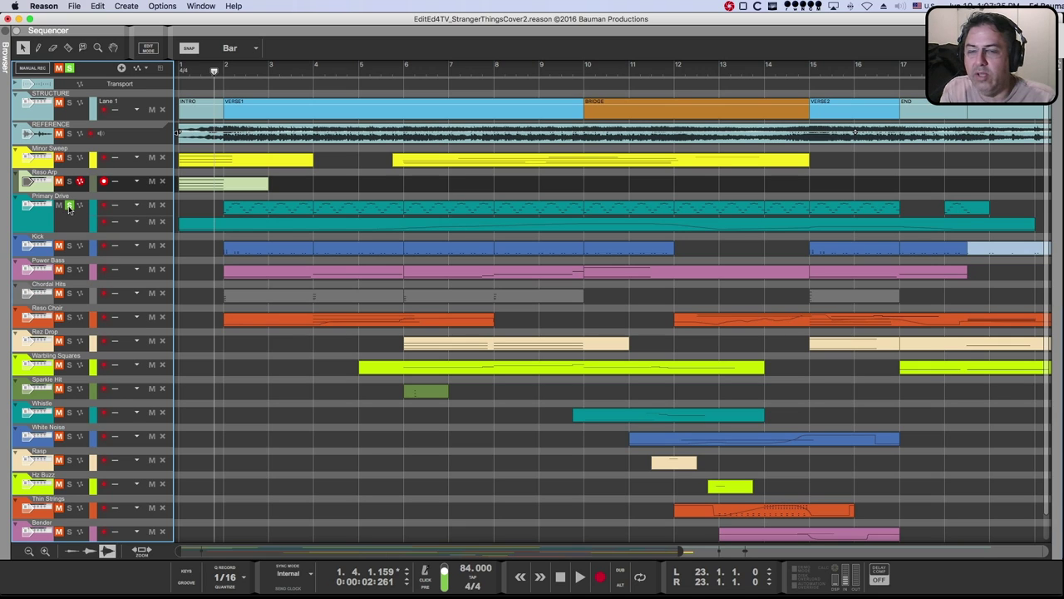
key(space)
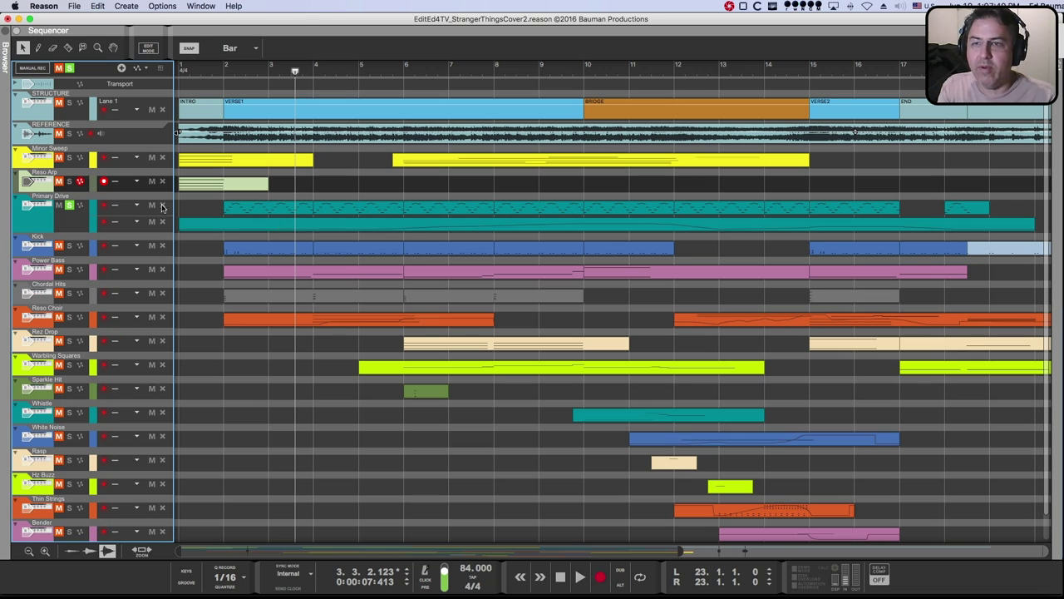
- Solo the REFERENCE recording instead of Primary Drive and play it from bar 2
click(70, 133)
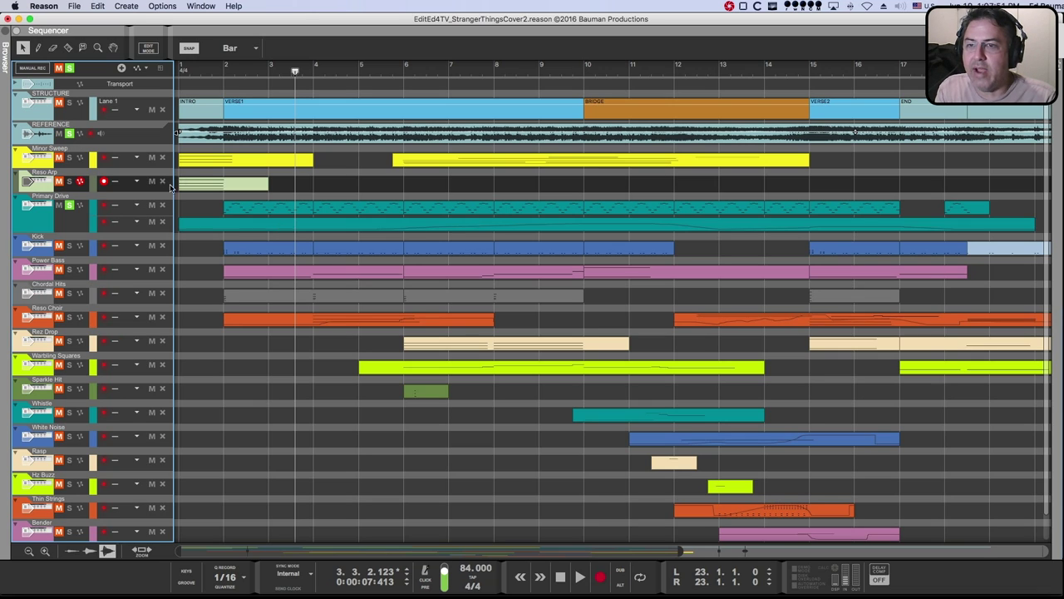
click(69, 205)
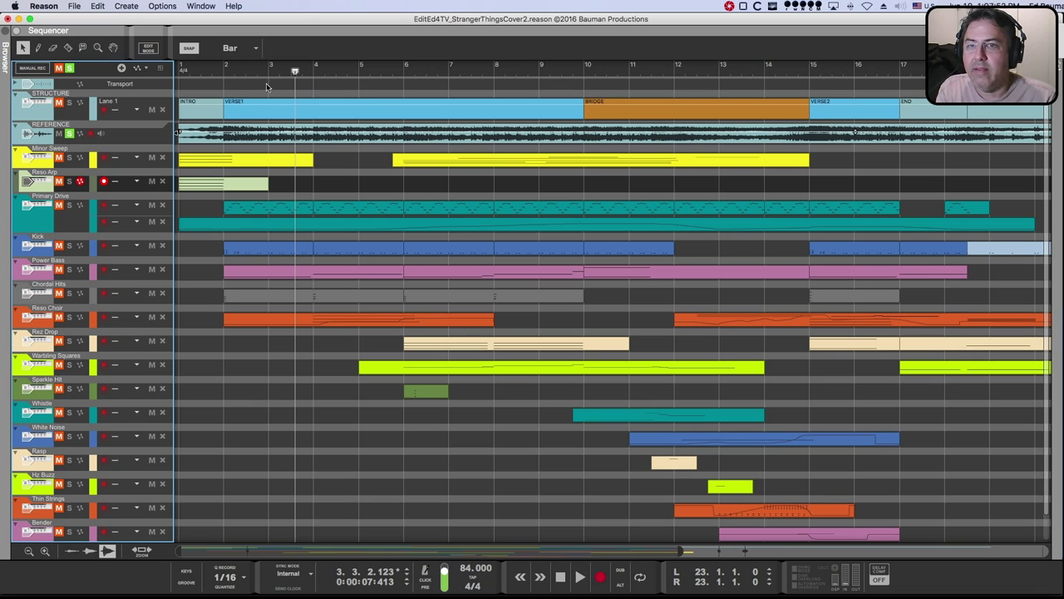
key(space)
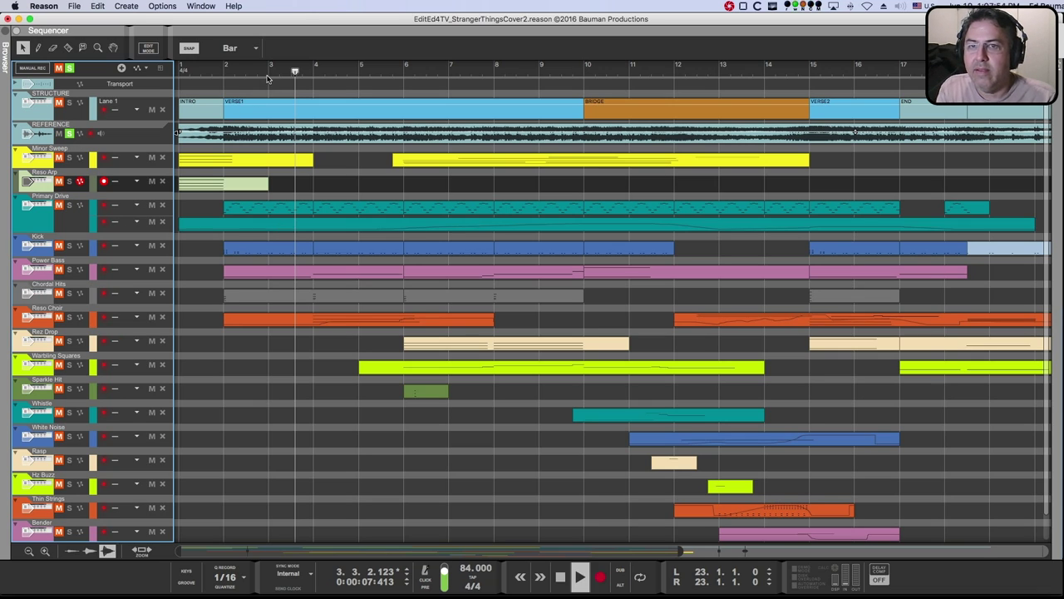
click(225, 70)
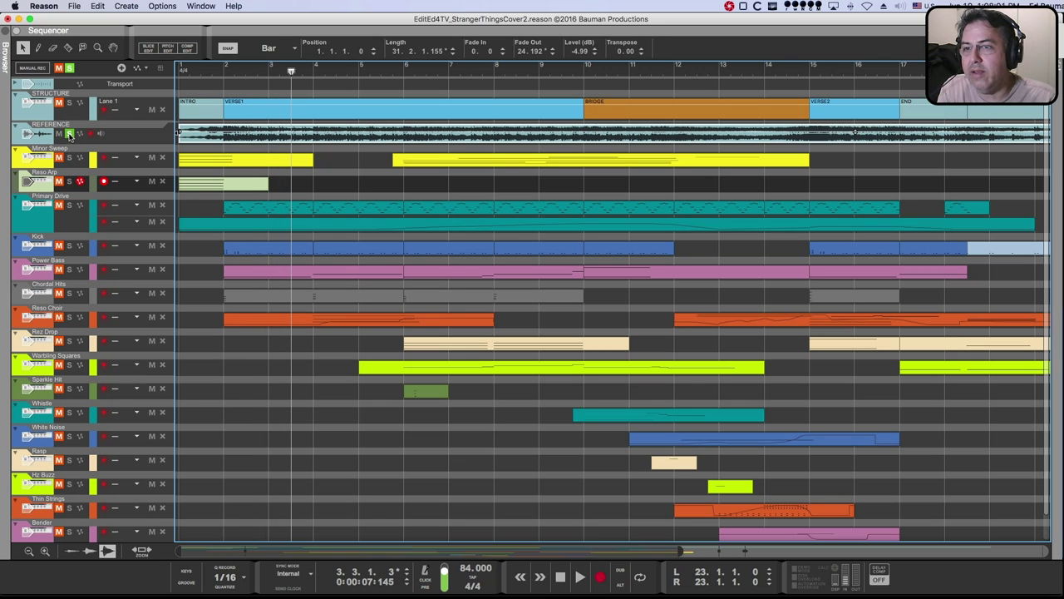
- Mute the REFERENCE track, re-solo Primary Drive, and bring up the device rack
click(69, 133)
click(58, 133)
click(70, 204)
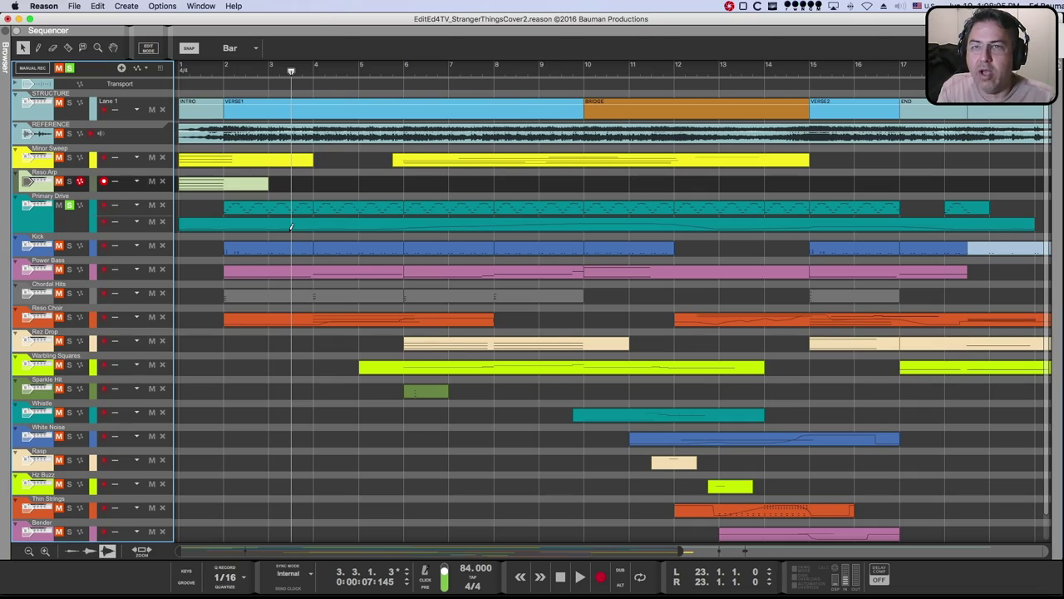
key(F5)
key(F6)
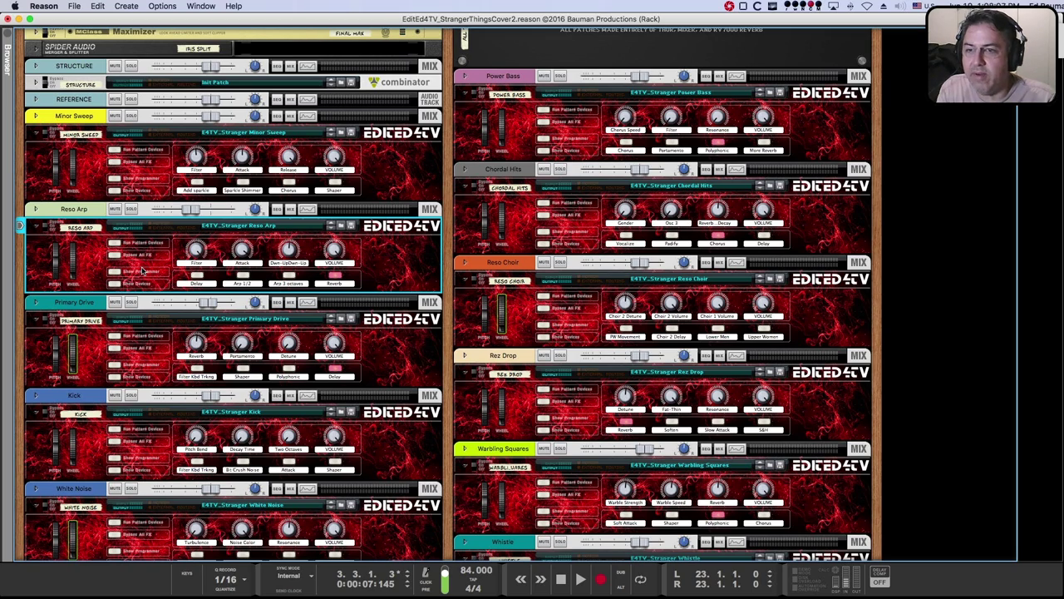
- Unfold Primary Drive's combinator to reveal its RV7000 reverb, line mixer and Thor synth
scroll(117, 326, down, 3)
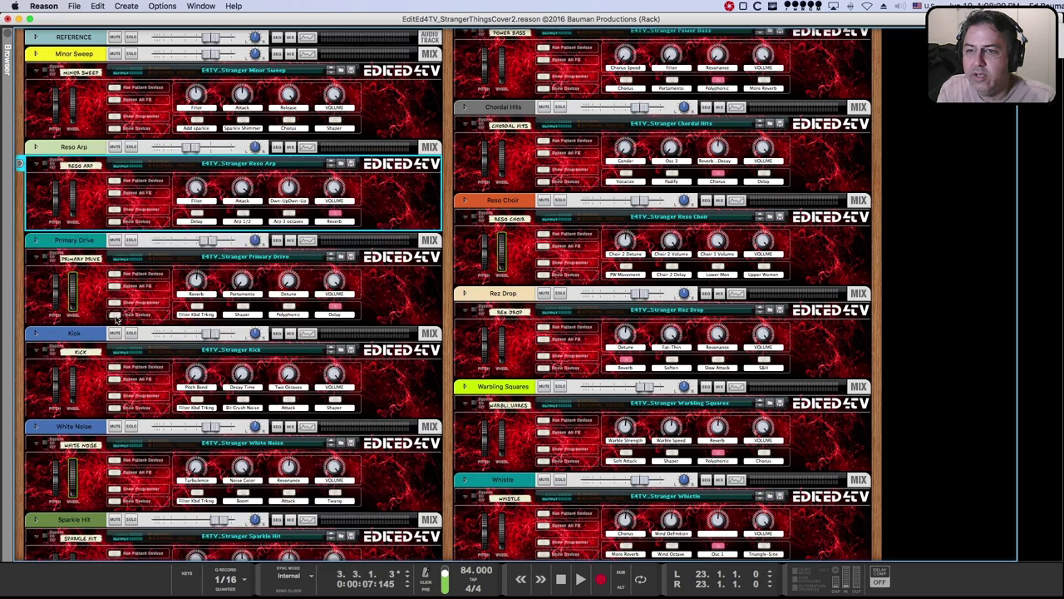
click(116, 314)
scroll(213, 314, down, 3)
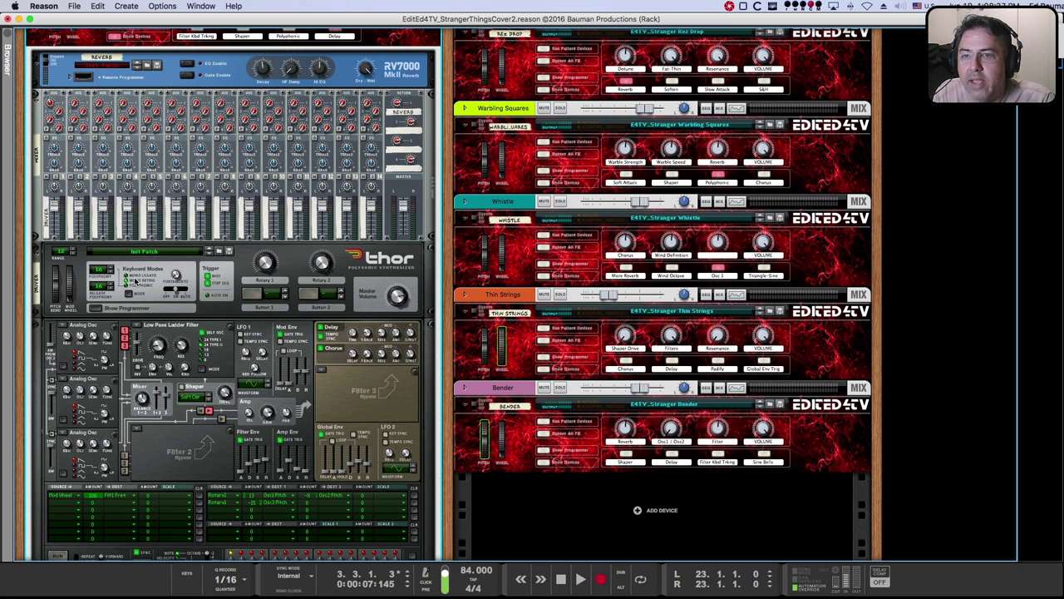
- Fold Primary Drive's devices, toggle its Shaper on then off, and return to the sequencer
scroll(136, 280, up, 5)
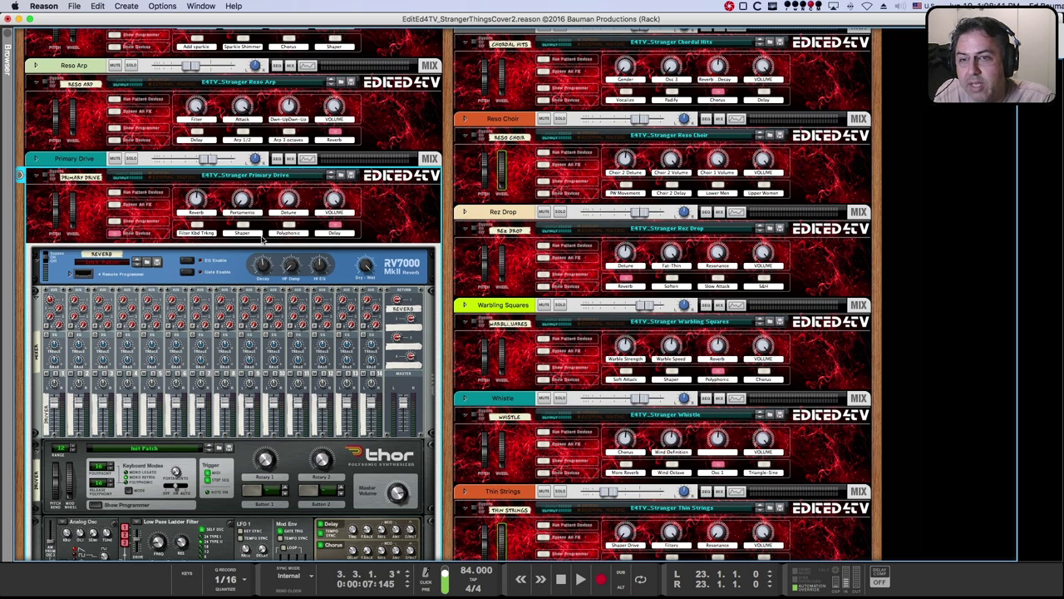
click(116, 235)
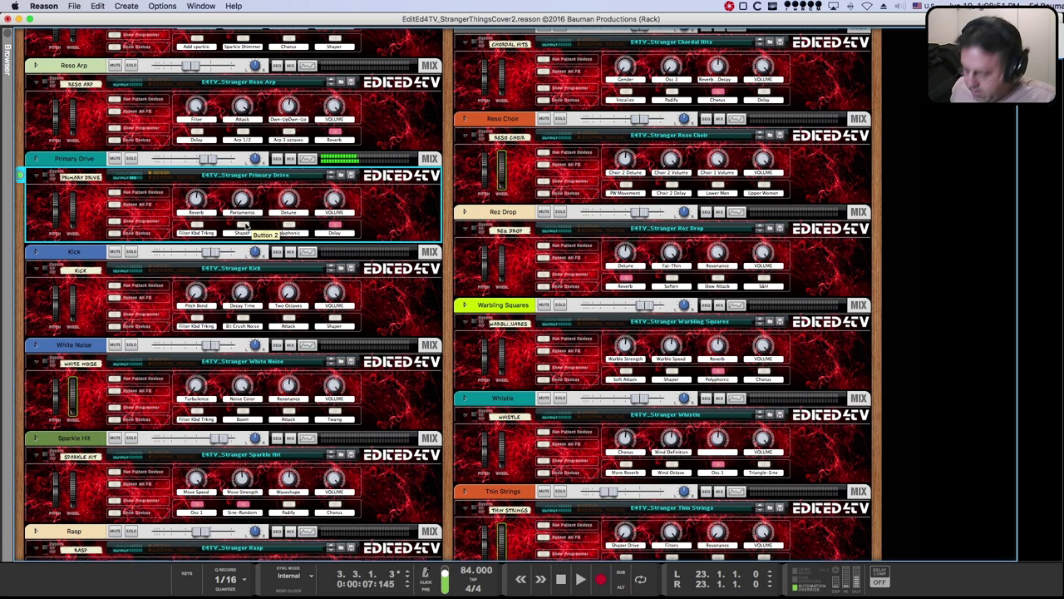
click(244, 224)
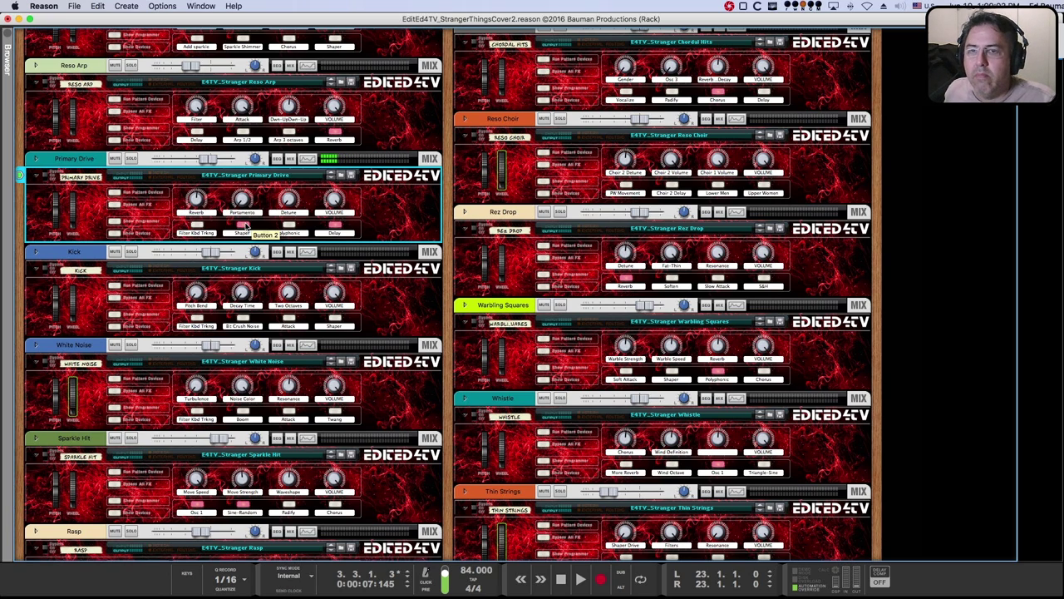
click(243, 224)
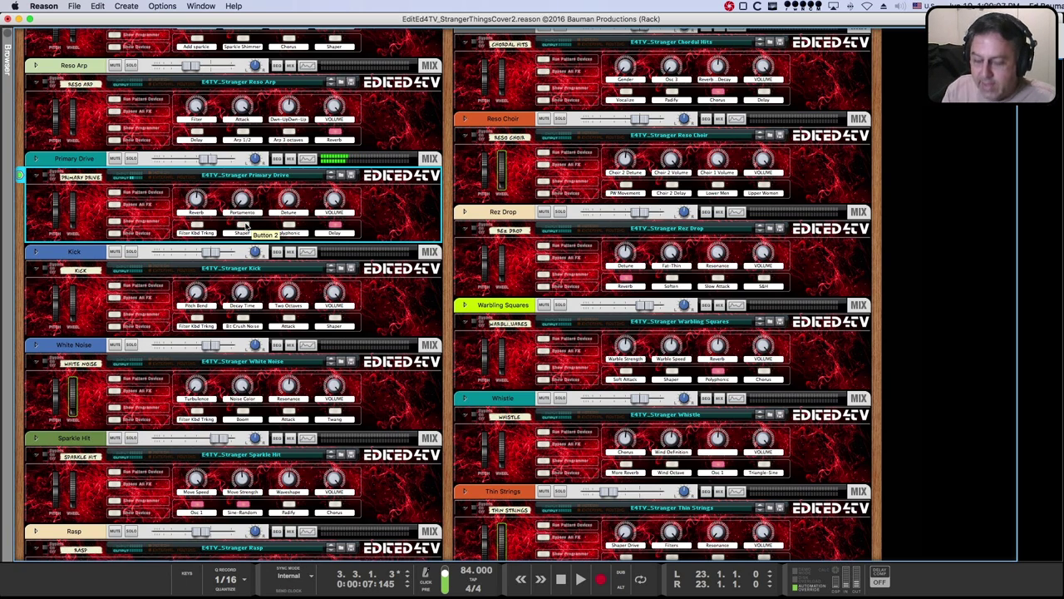
key(F5)
key(F7)
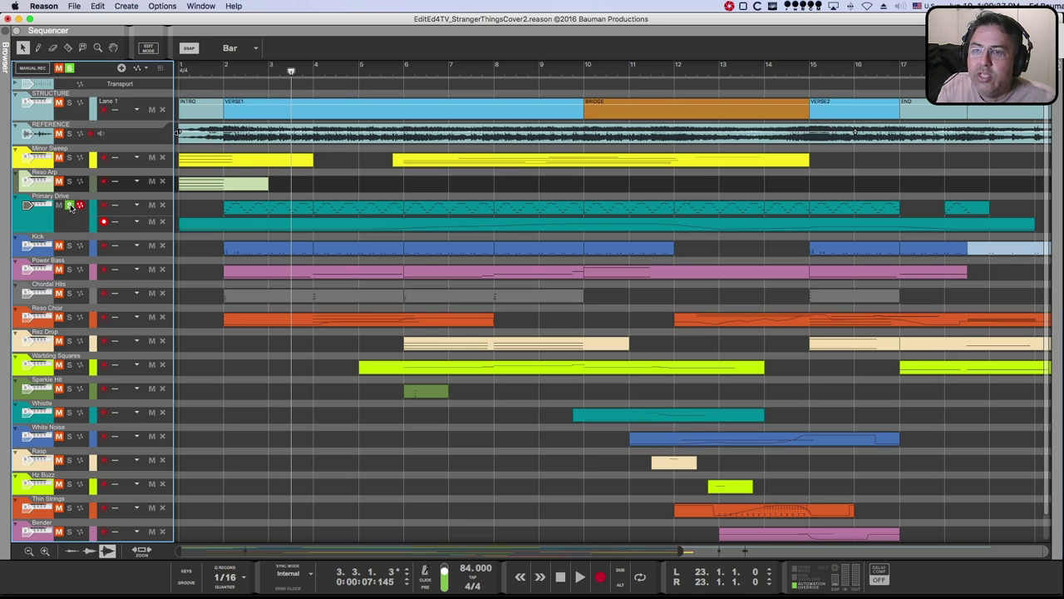
- Switch the solo from Primary Drive to Kick, play briefly from bar 2, then show the rack
click(70, 206)
click(70, 245)
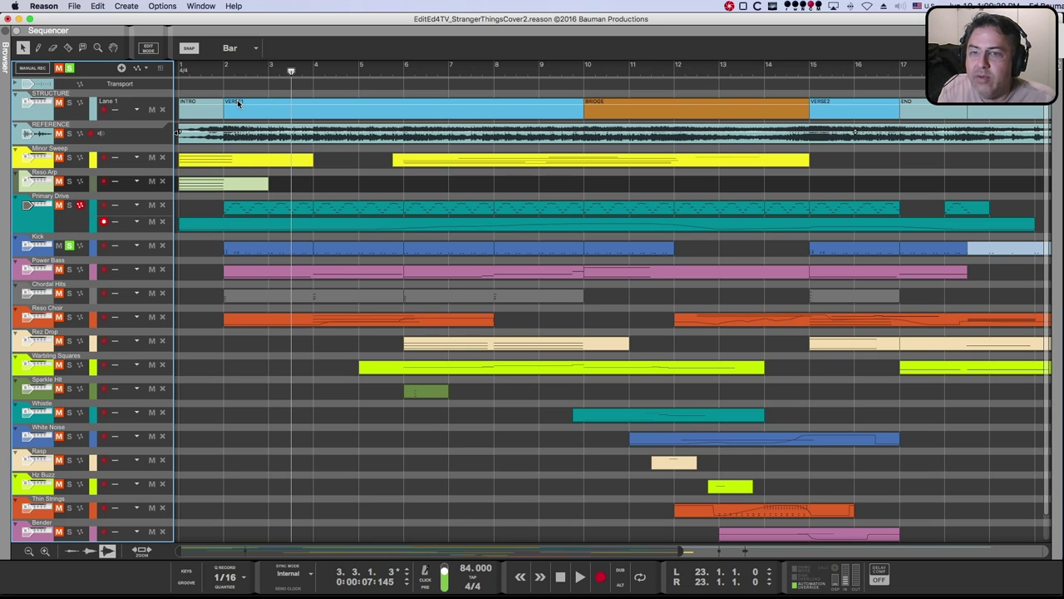
click(222, 69)
key(space)
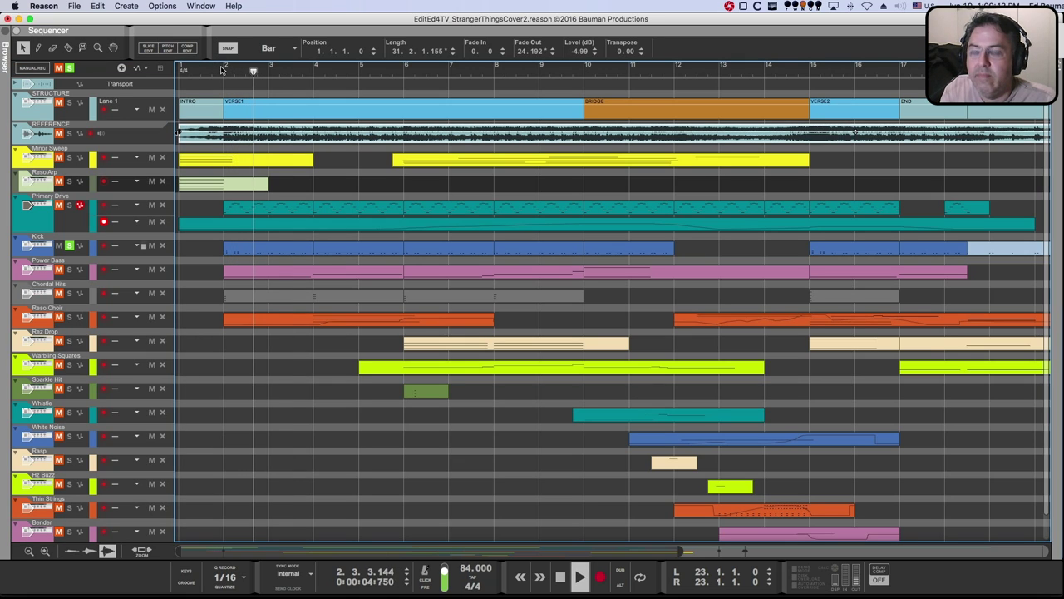
key(space)
key(F5)
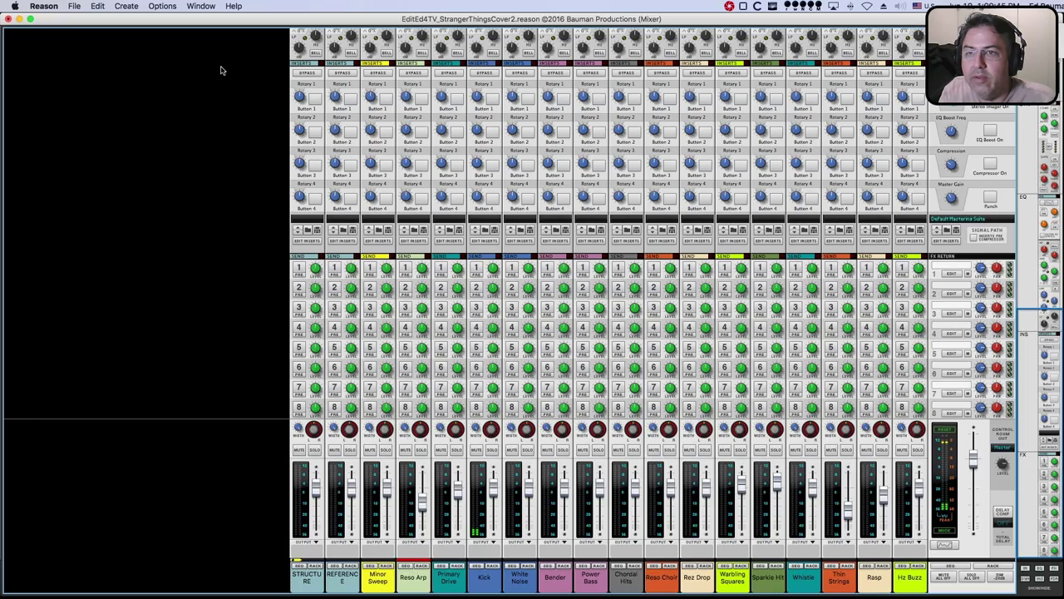
key(F6)
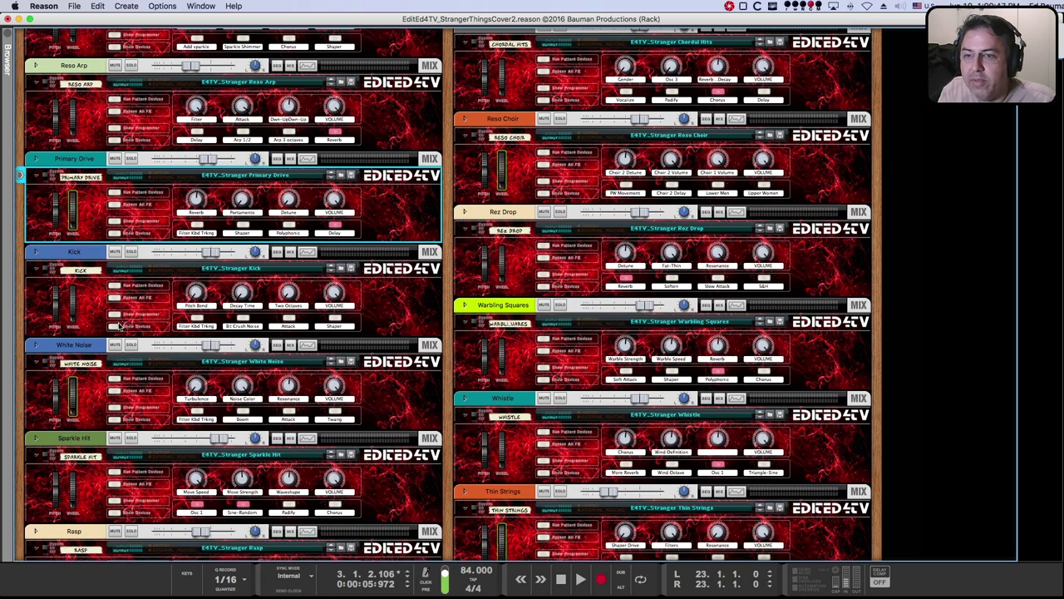
- Expand the Kick combinator, set Decay Time to 92, enable Bit Crush Noise, then collapse it
click(121, 327)
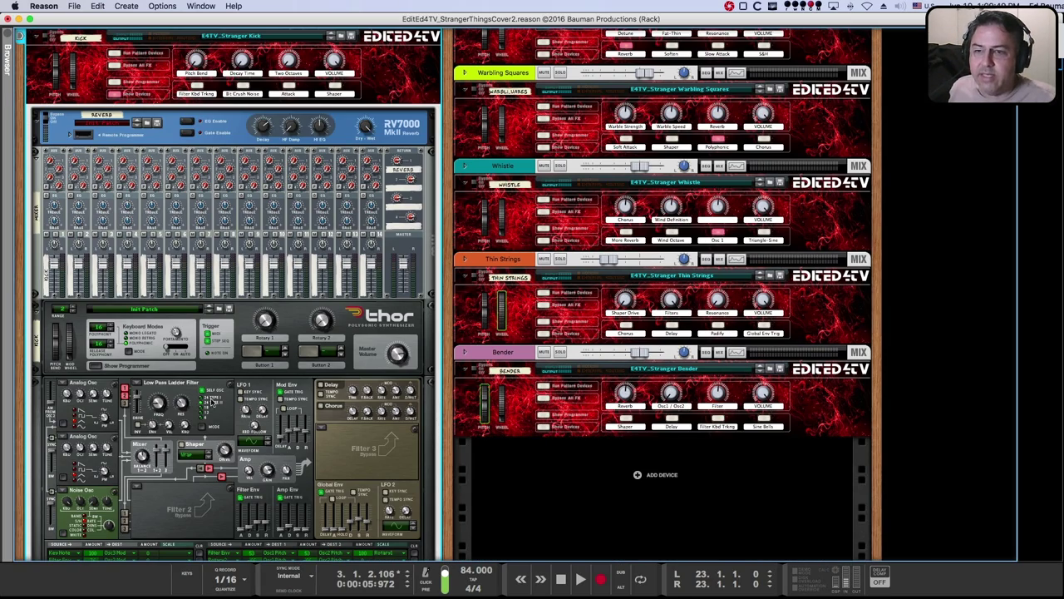
scroll(214, 401, down, 5)
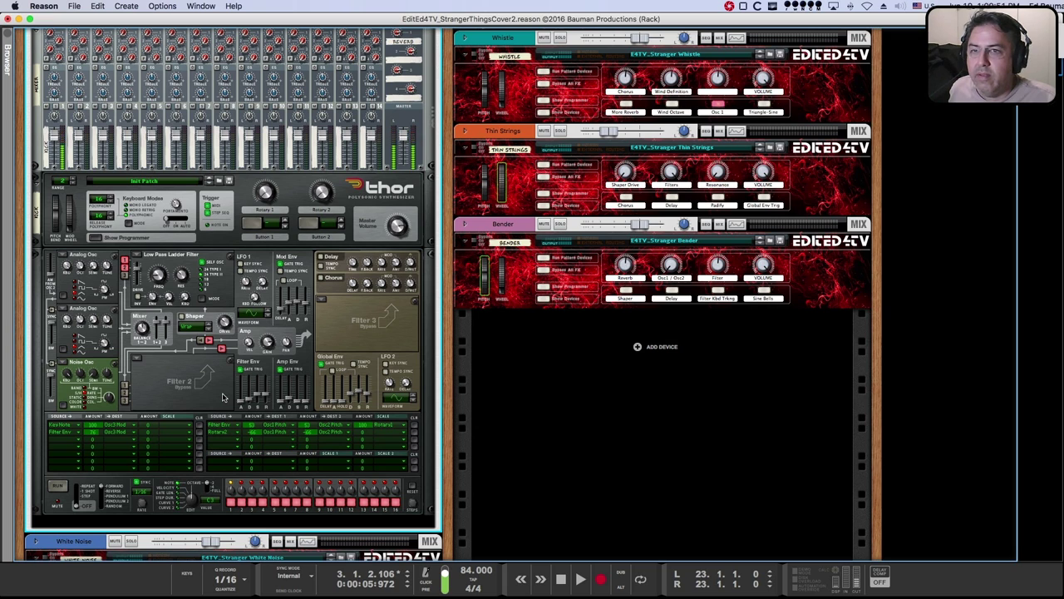
scroll(222, 397, up, 6)
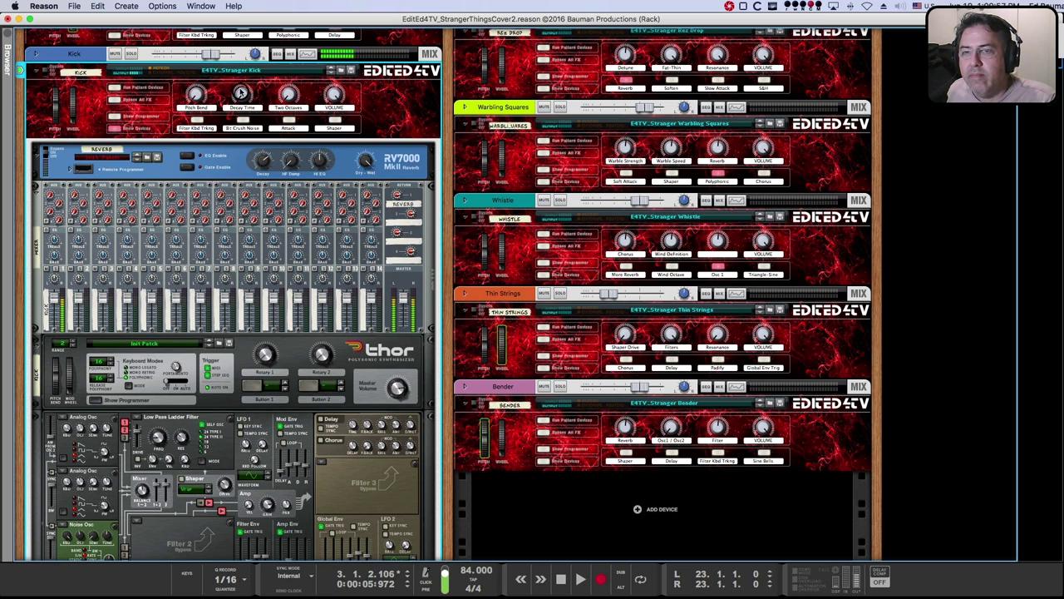
drag(241, 91, 248, 40)
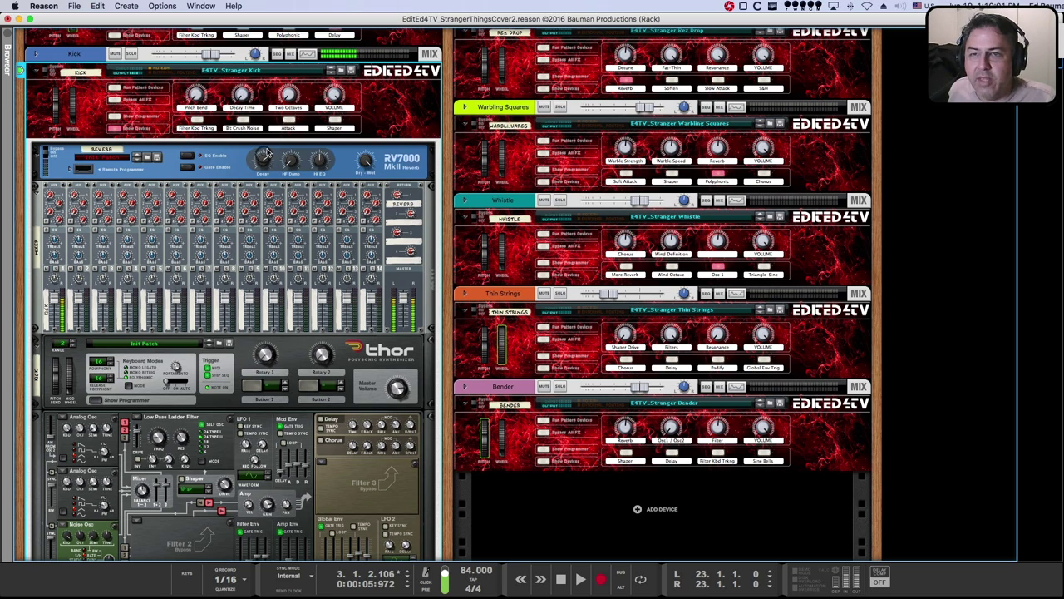
click(243, 123)
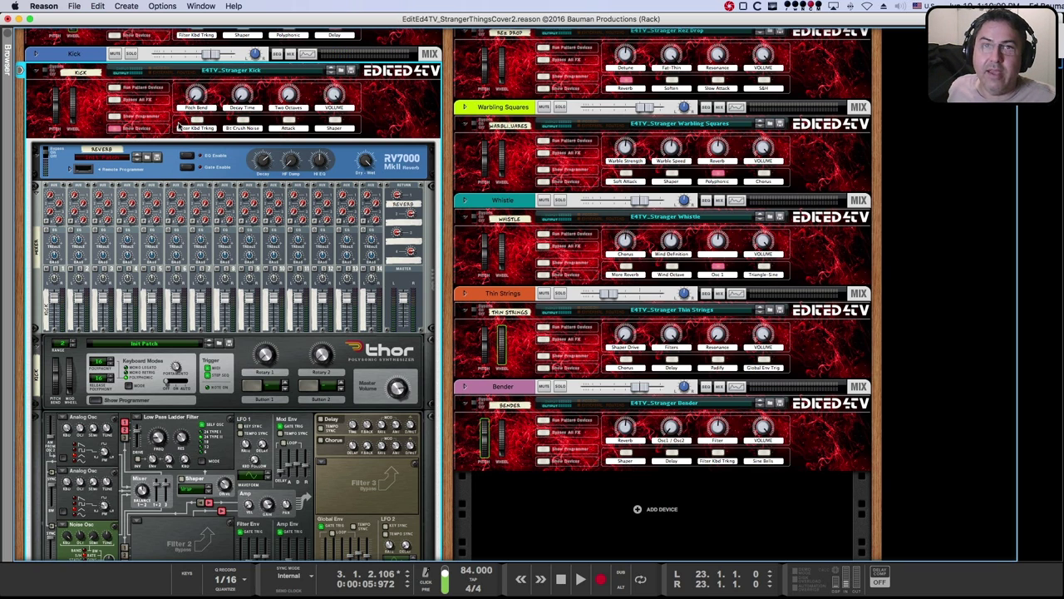
click(113, 130)
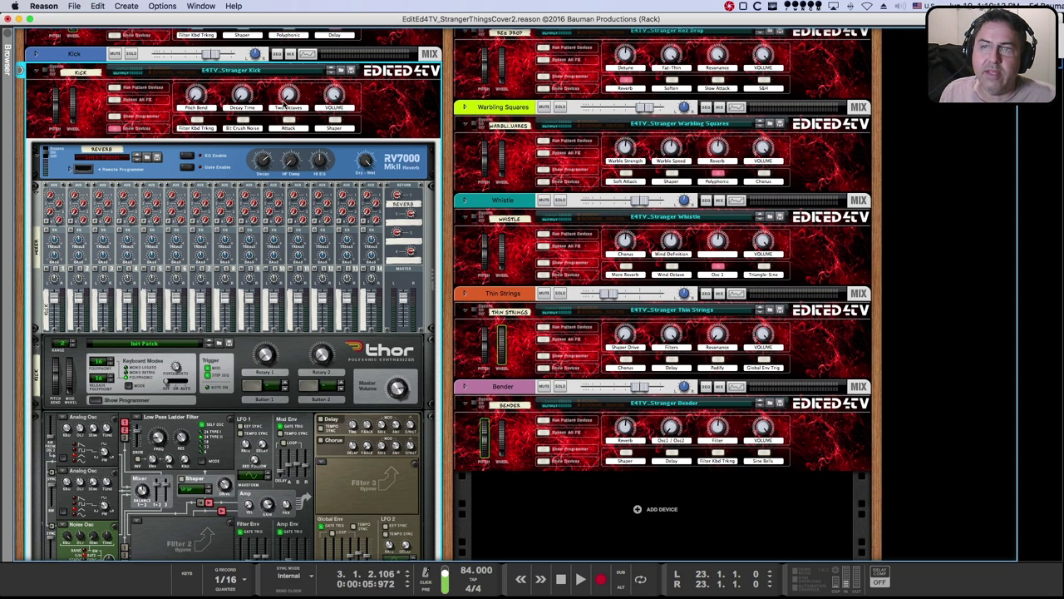
click(115, 129)
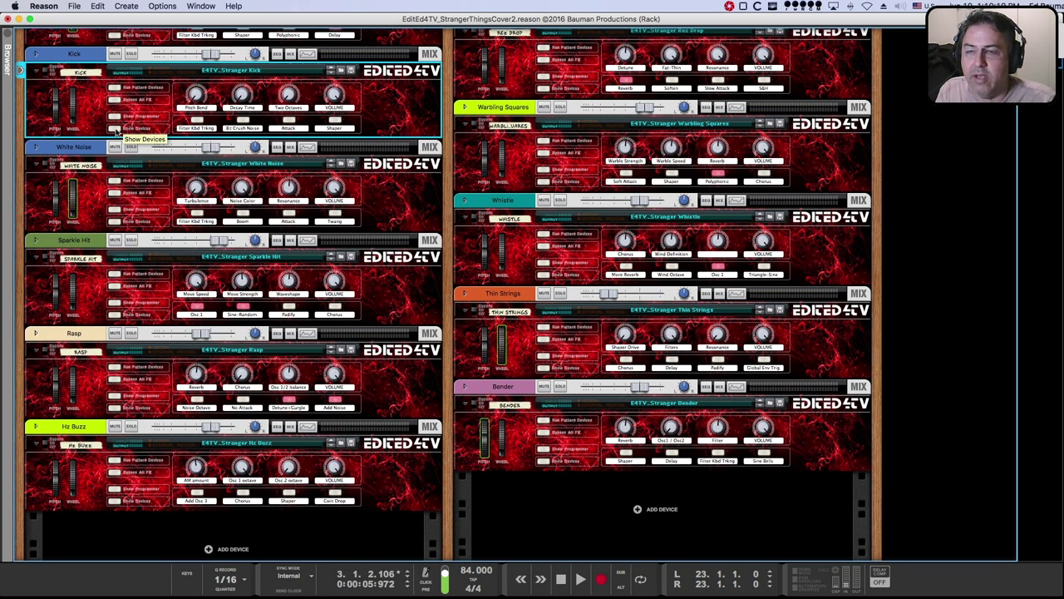
- Return to the sequencer and move the solo from Kick to Power Bass
key(F5)
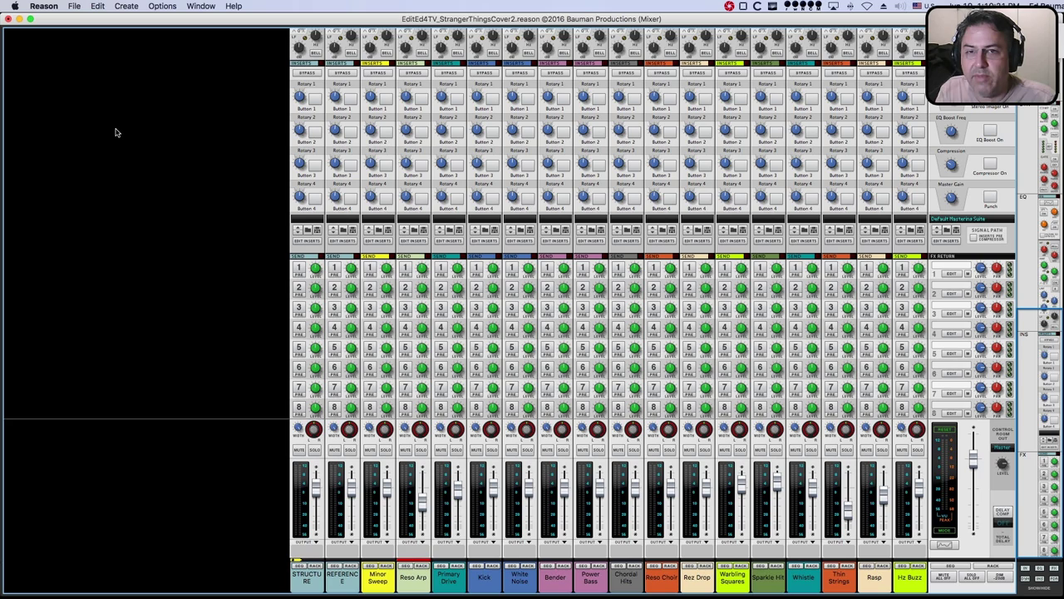
key(F7)
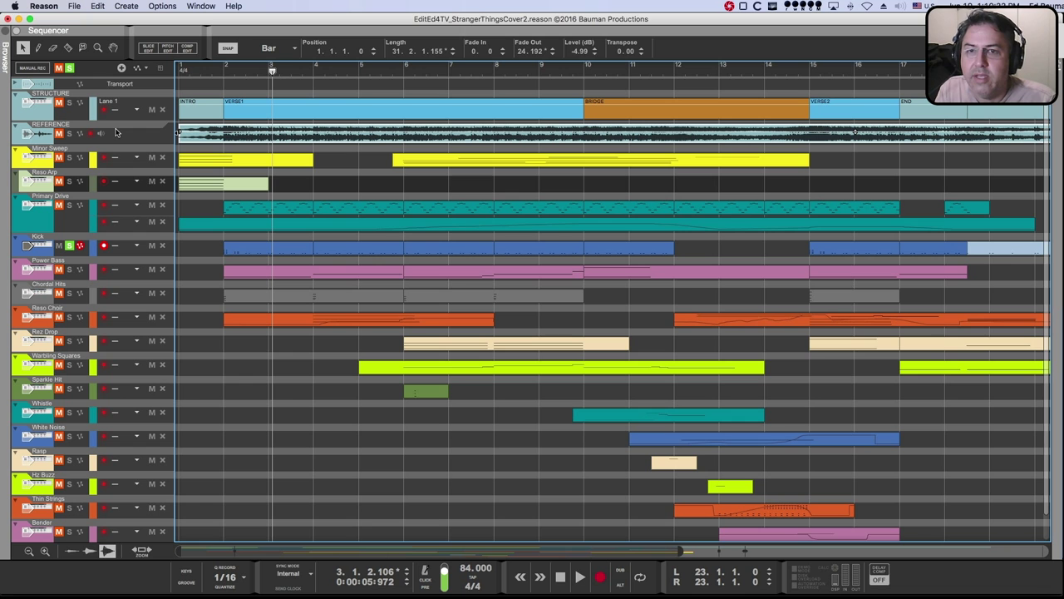
click(70, 246)
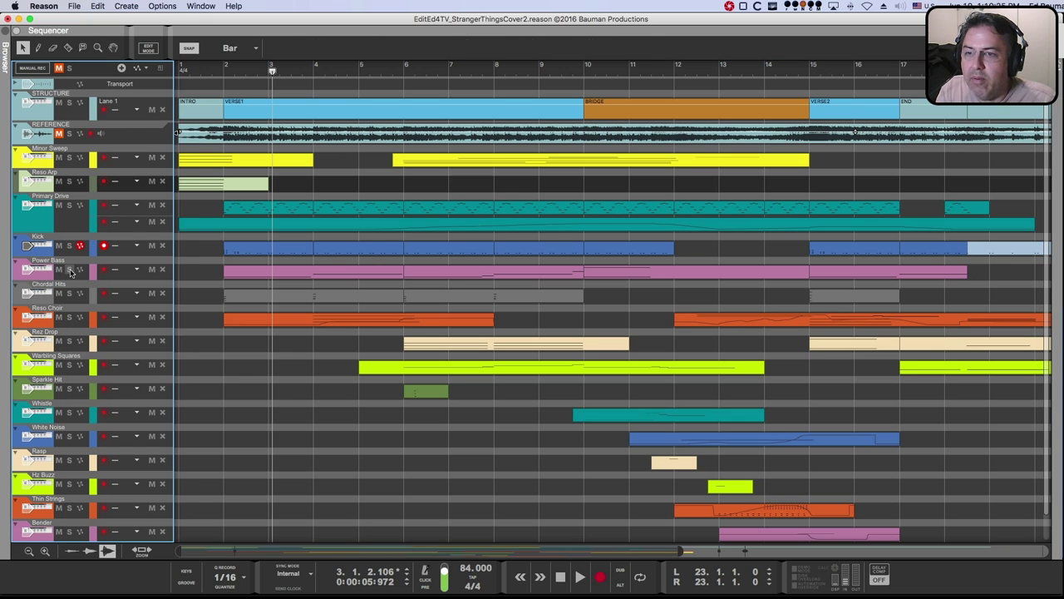
click(70, 269)
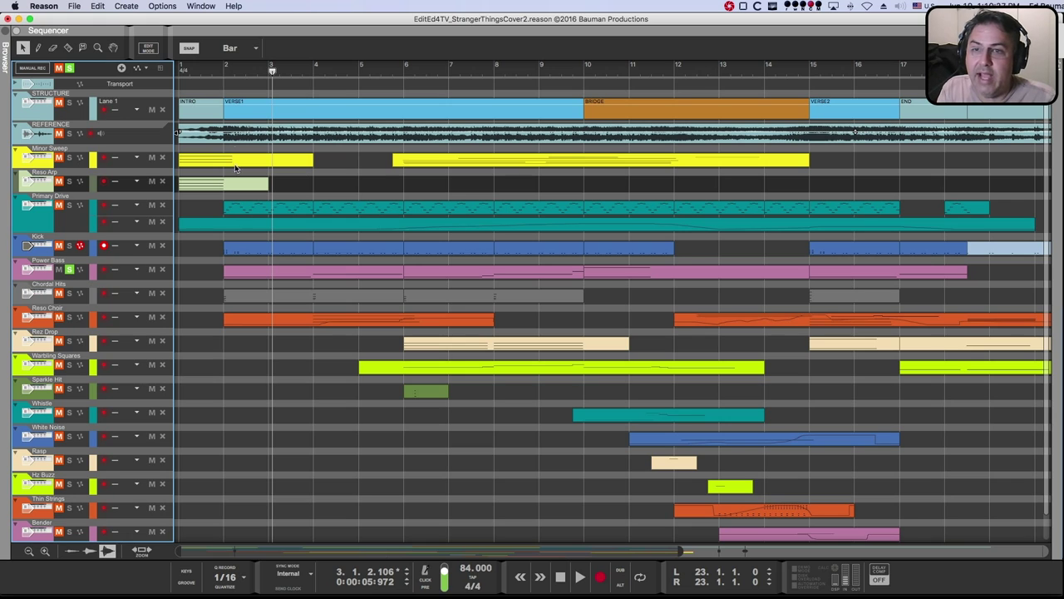
- Play Power Bass from bar 2, stop, and set the song position to bar 10
key(super+a)
click(221, 73)
key(space)
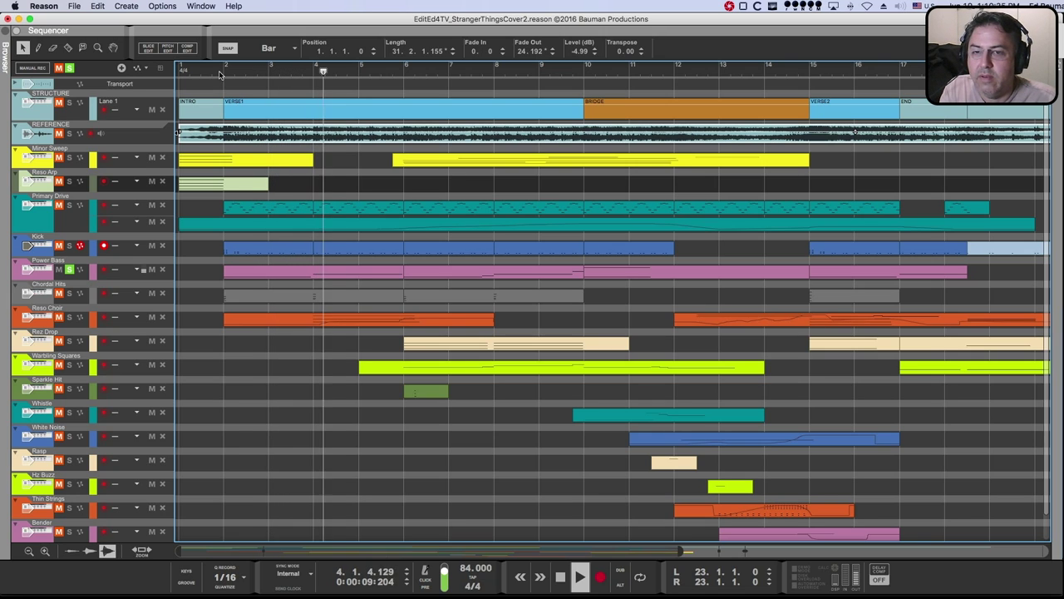
key(space)
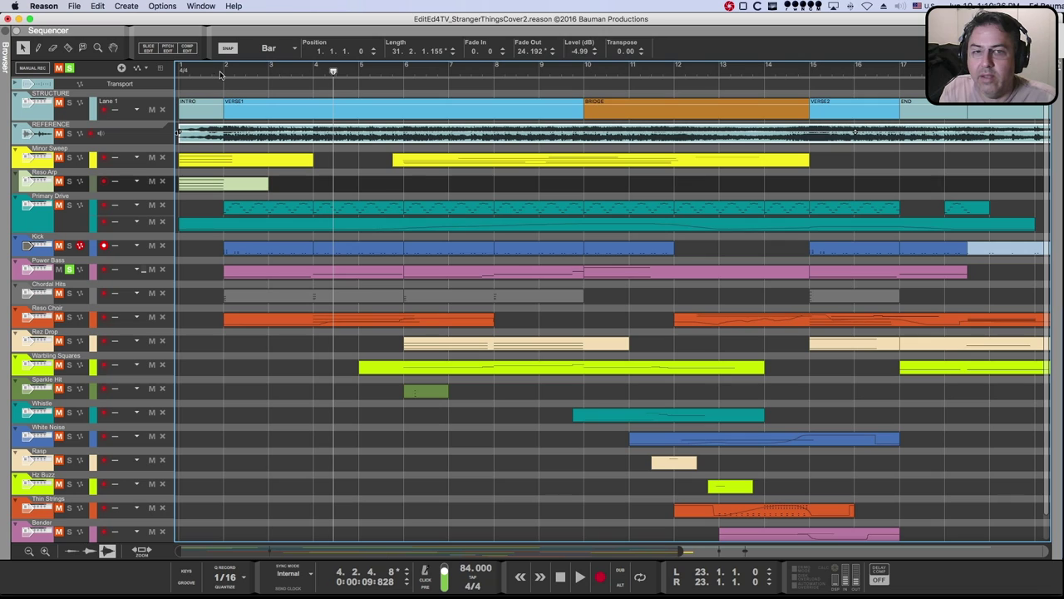
click(583, 72)
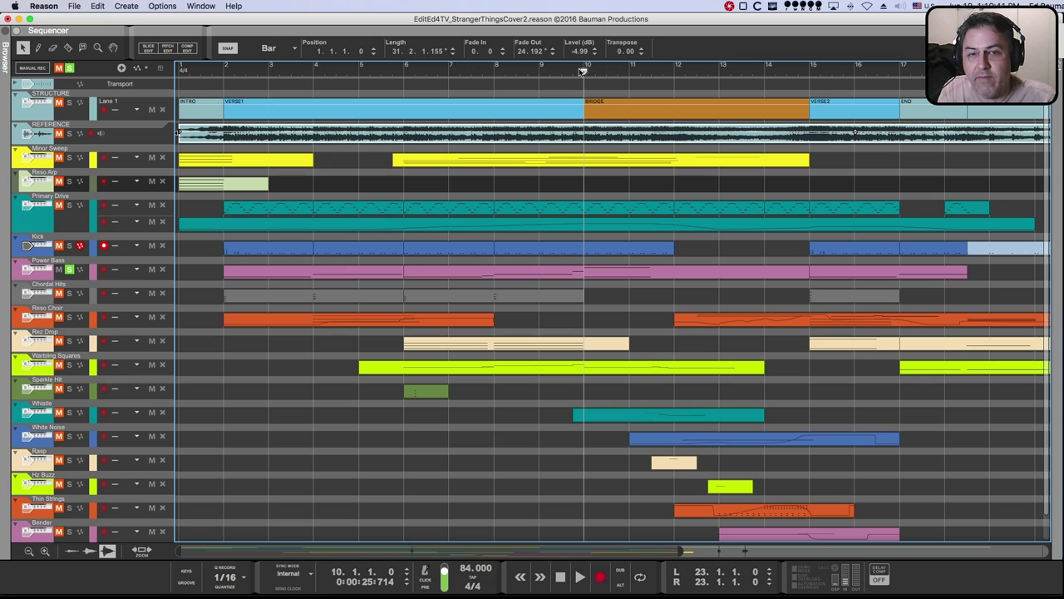
- Open the Power Bass clip's notes for editing, then leave and play briefly from bar 10
double_click(597, 274)
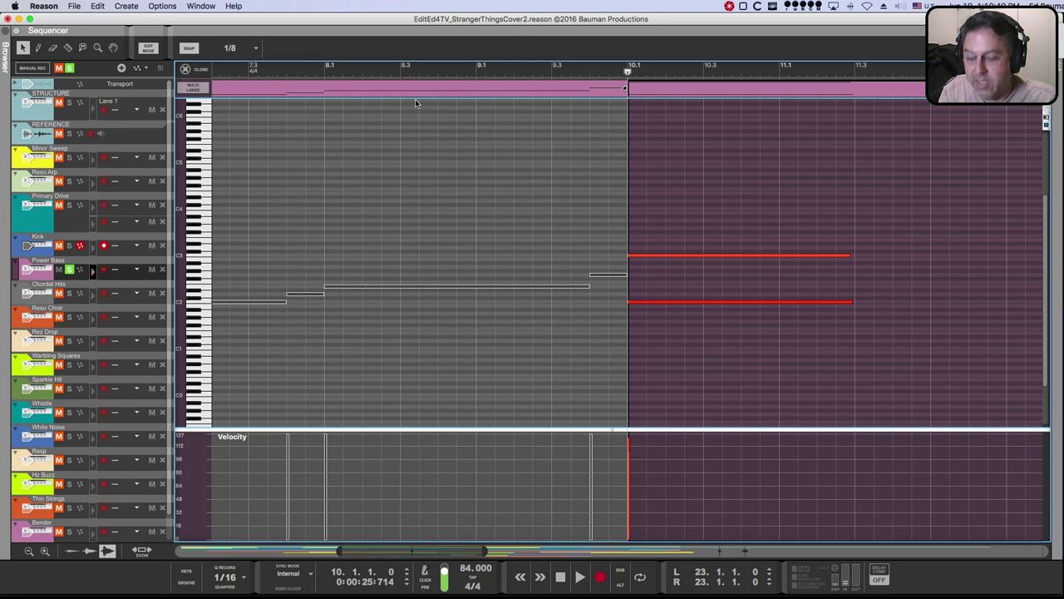
key(super+e)
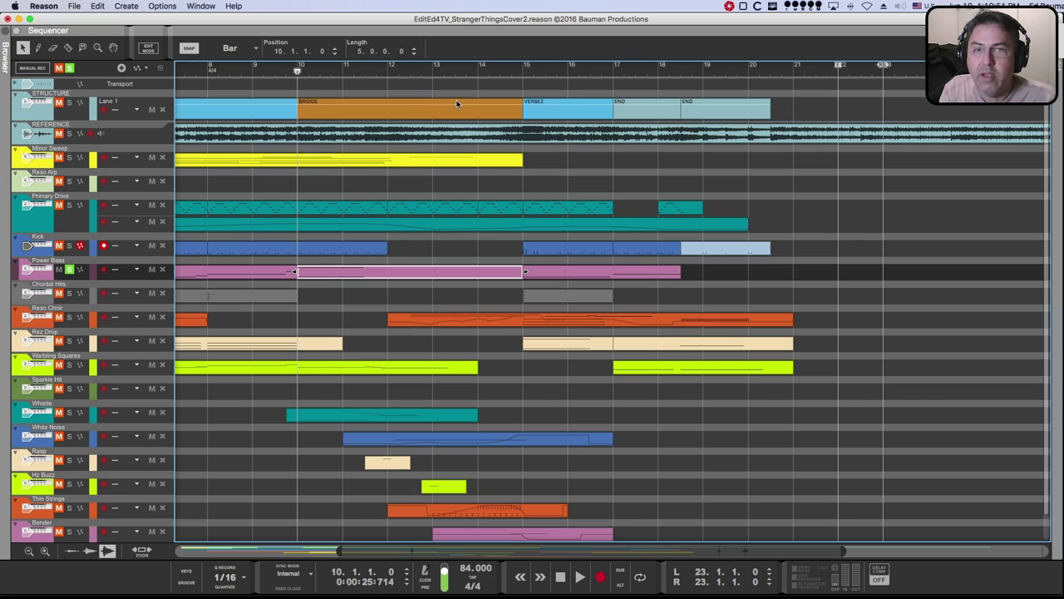
key(space)
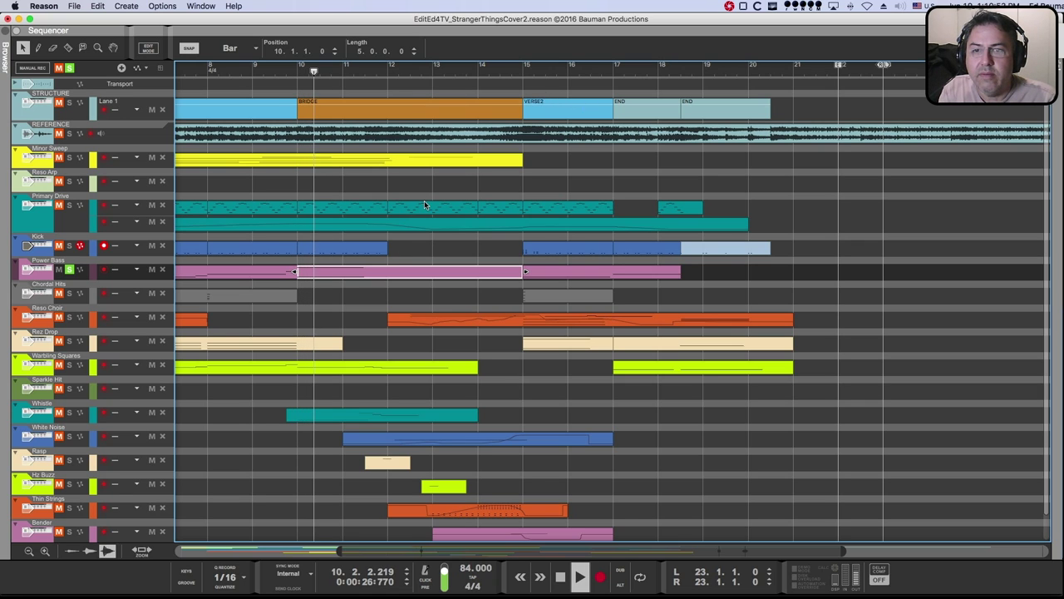
key(space)
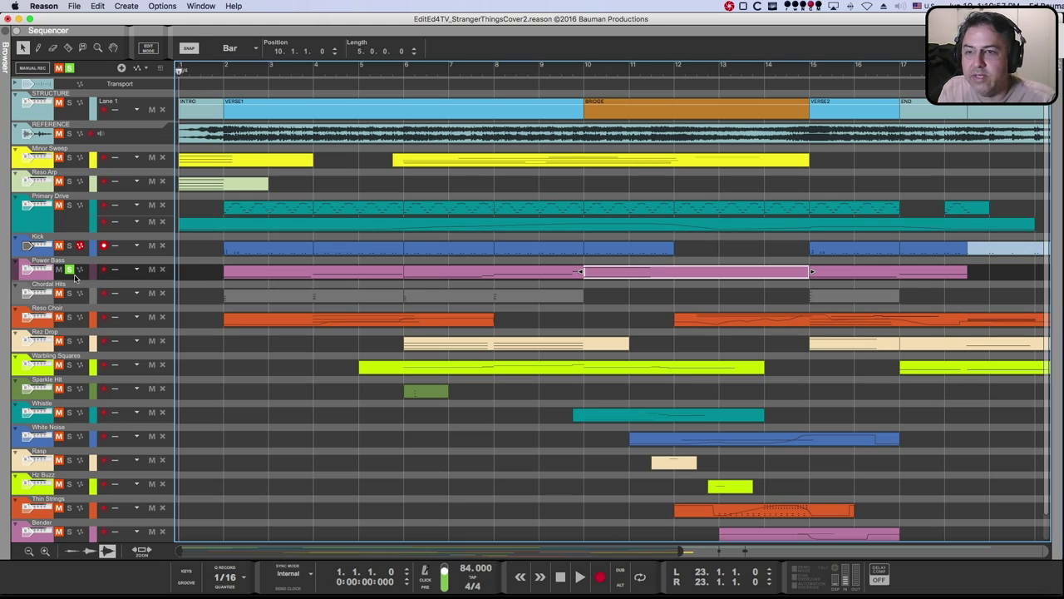
- Switch to the device rack and scroll up to the Power Bass combinator
key(F5)
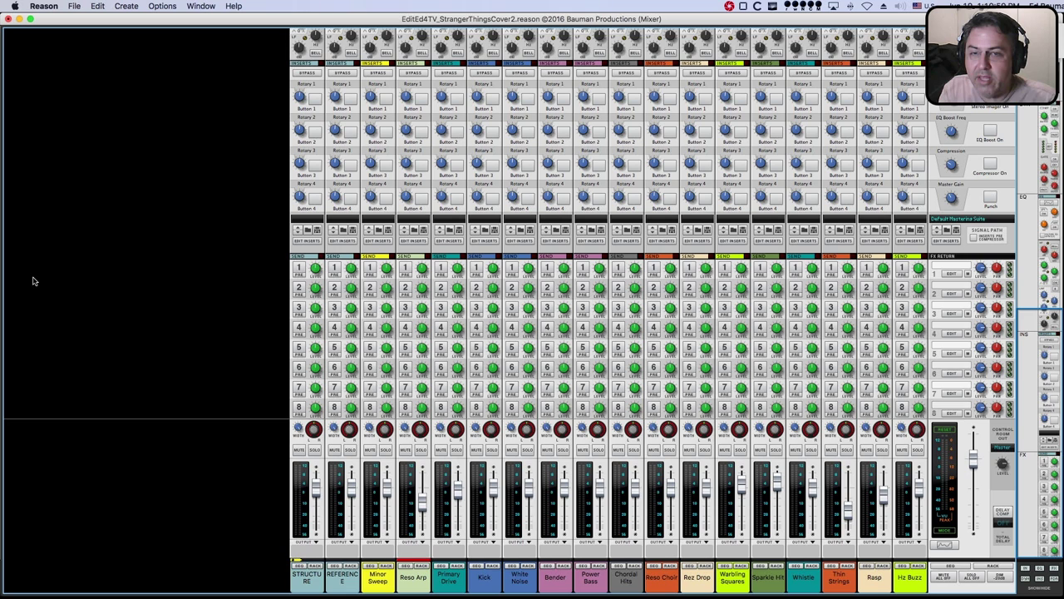
key(F6)
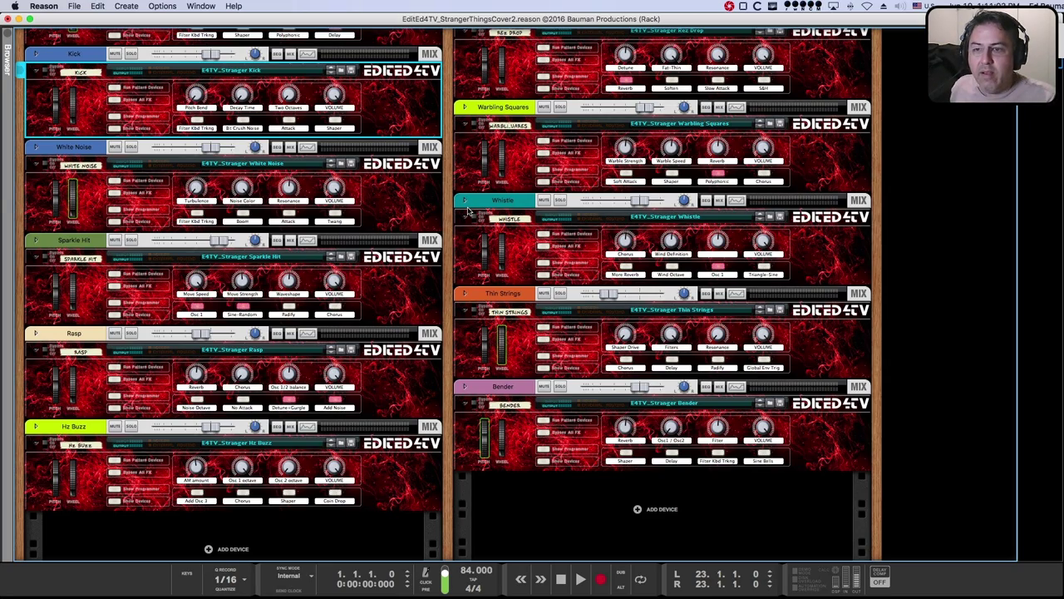
scroll(670, 211, up, 10)
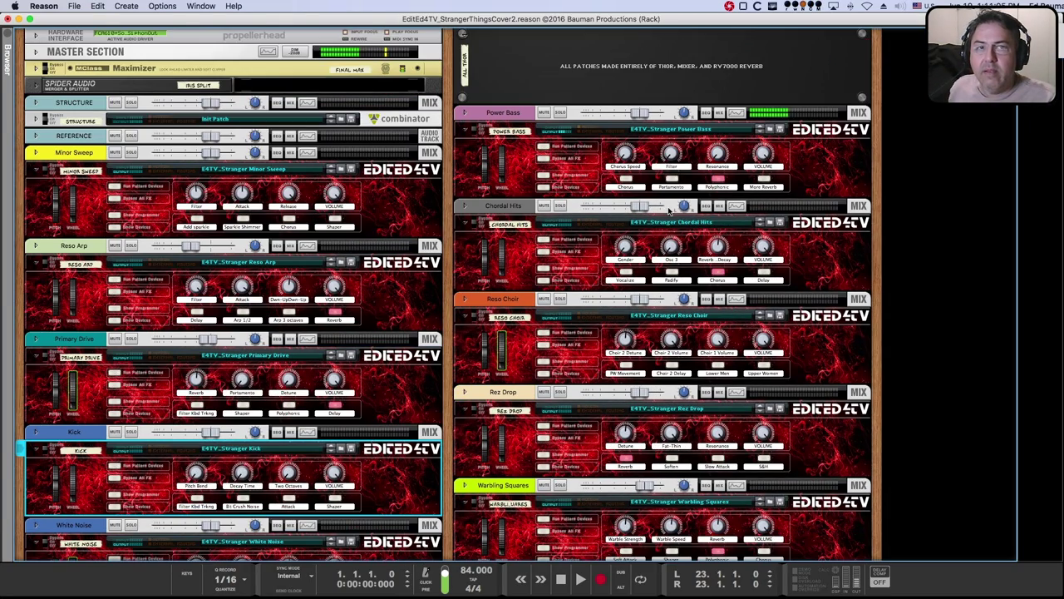
- Reveal the Power Bass combinator's devices and scroll through its reverb, mixer and Thor
click(548, 187)
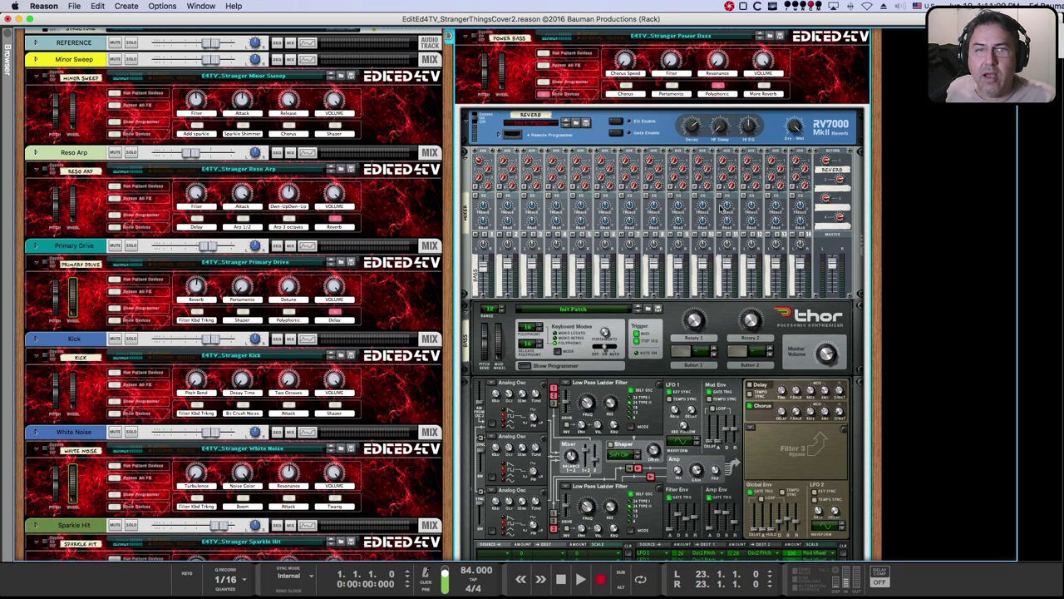
scroll(761, 208, down, 5)
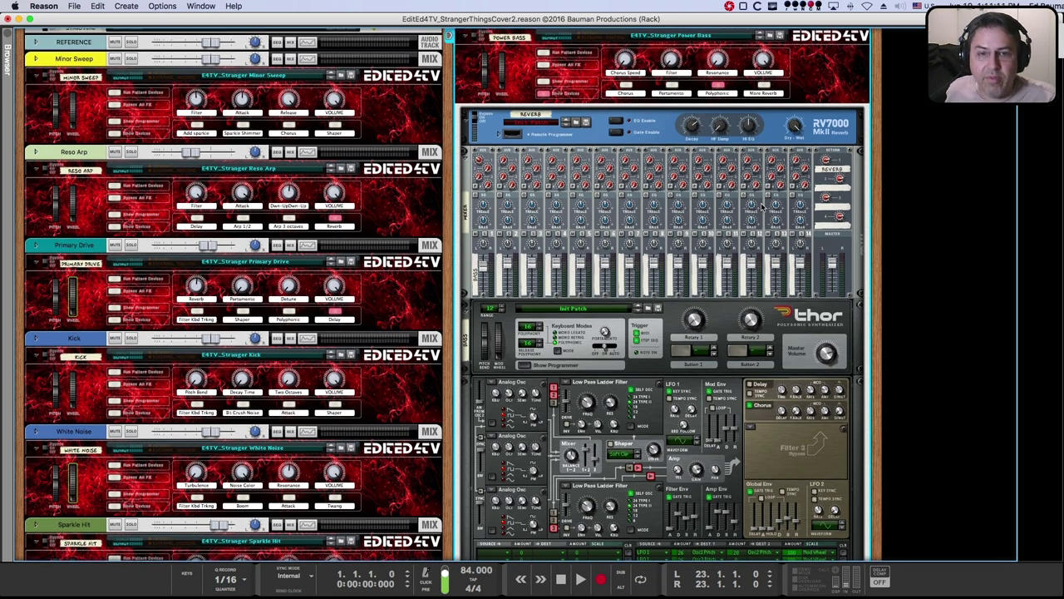
scroll(761, 208, up, 1)
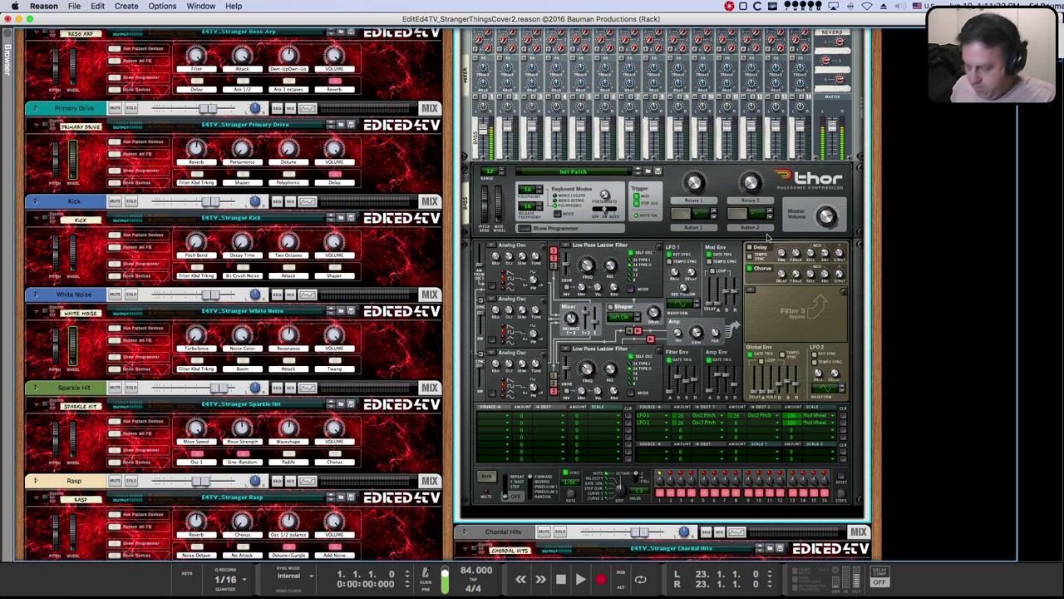
scroll(584, 161, up, 2)
scroll(584, 160, up, 6)
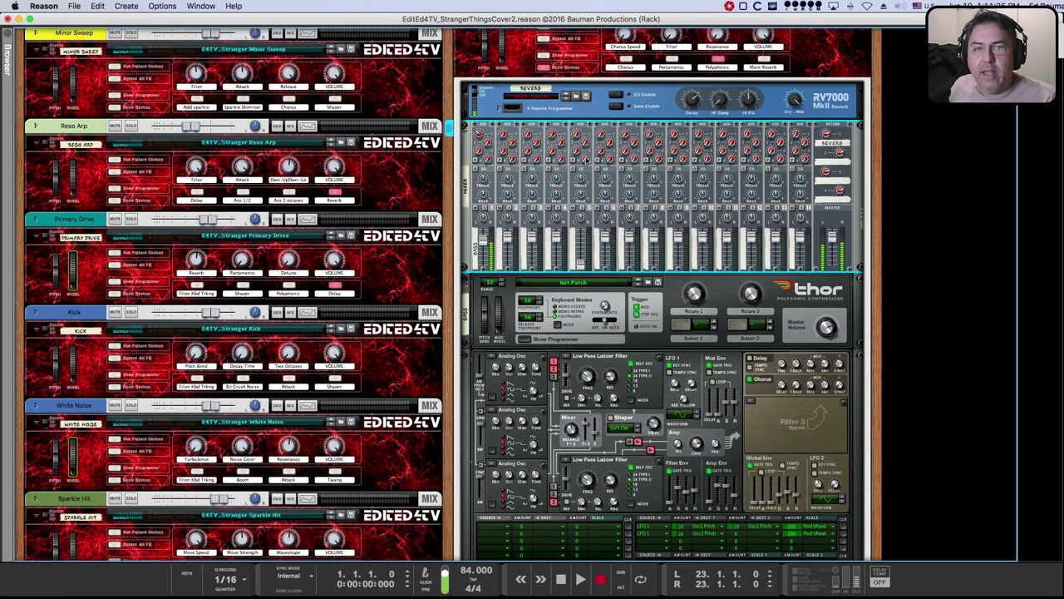
scroll(578, 233, down, 7)
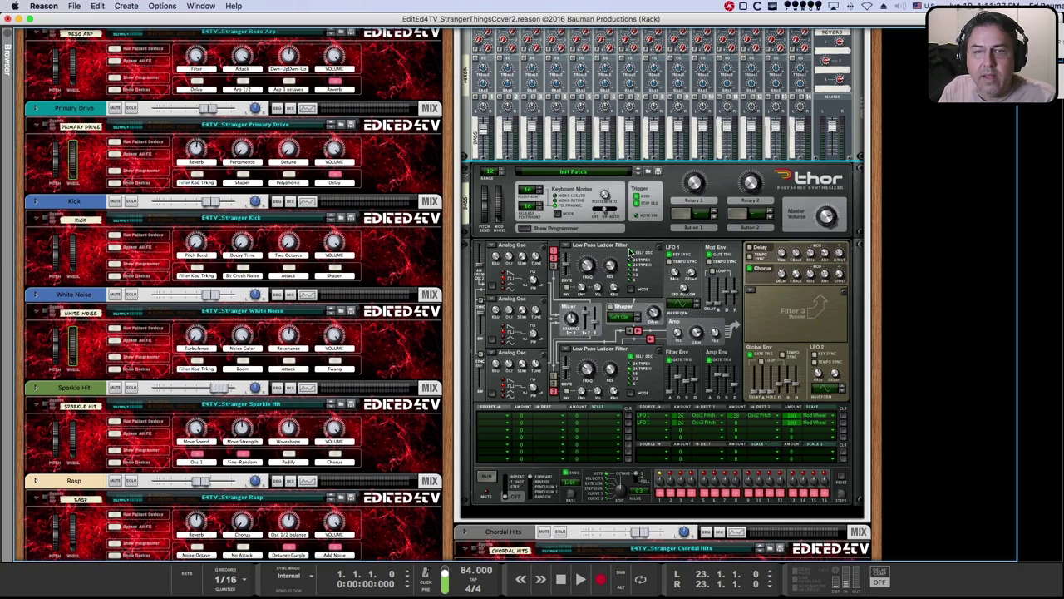
scroll(607, 193, up, 9)
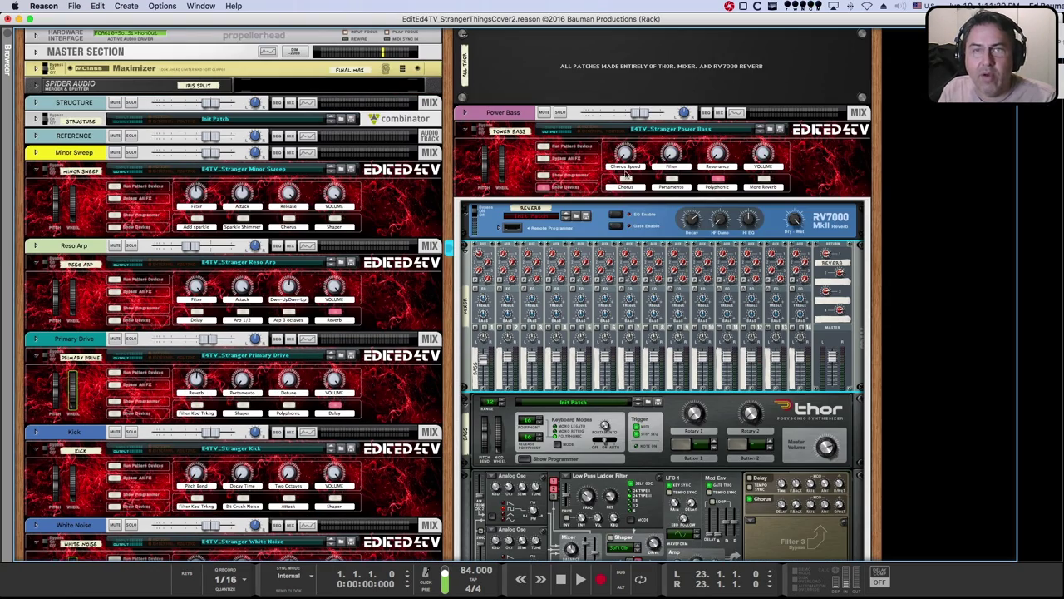
- Turn on Power Bass Portamento, undo it, hide the devices, and leave the rack
click(629, 181)
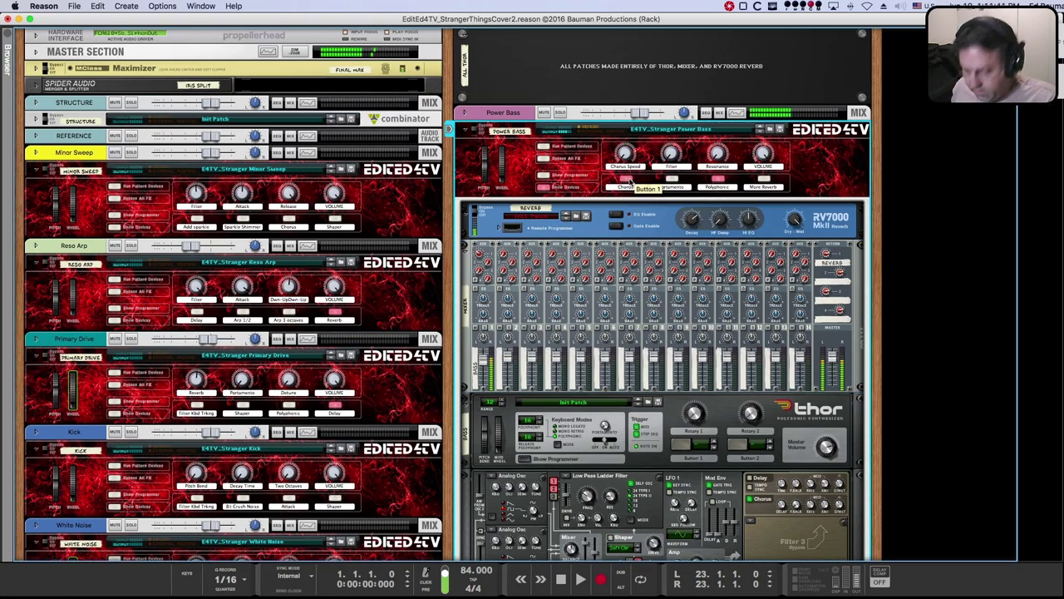
click(675, 179)
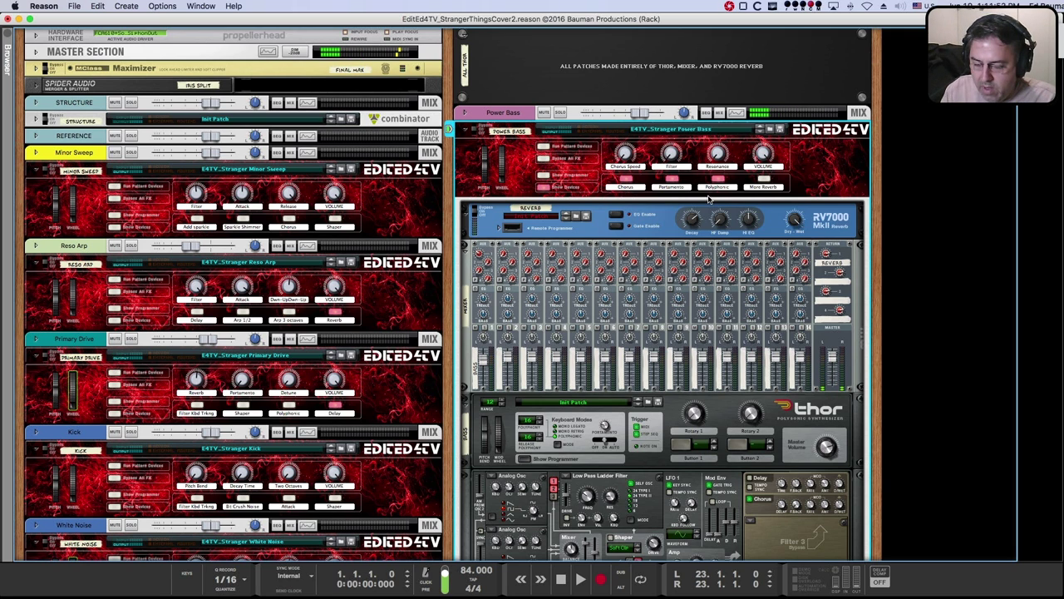
key(super+z)
key(super+z)
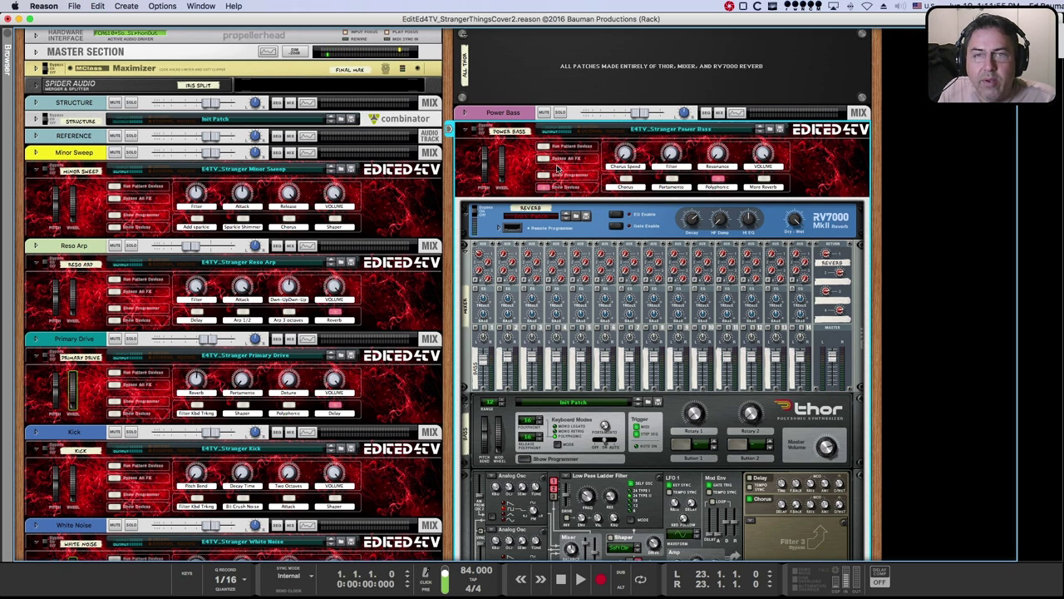
click(547, 186)
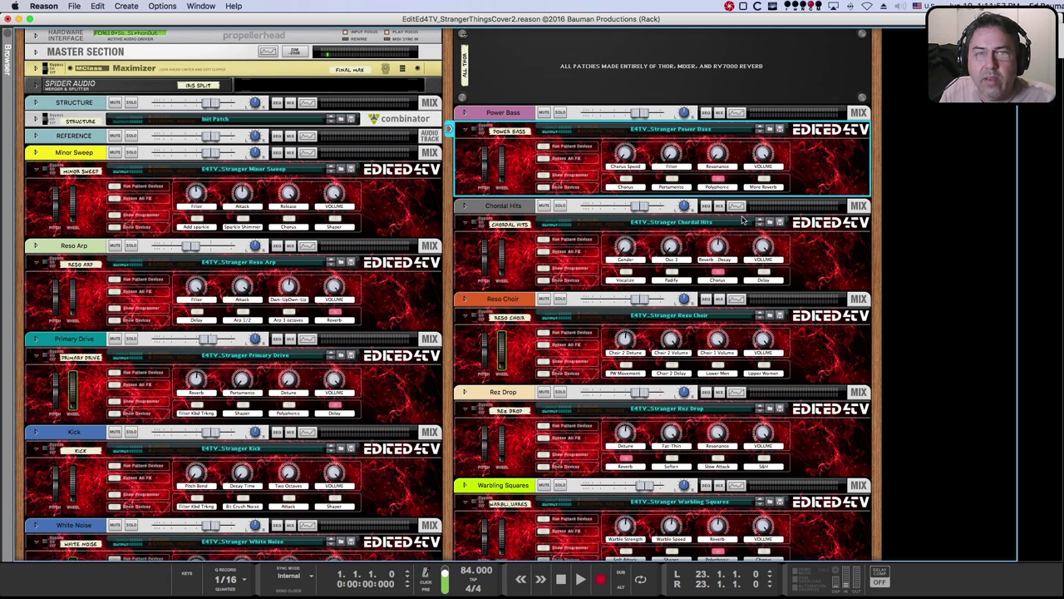
key(super+z)
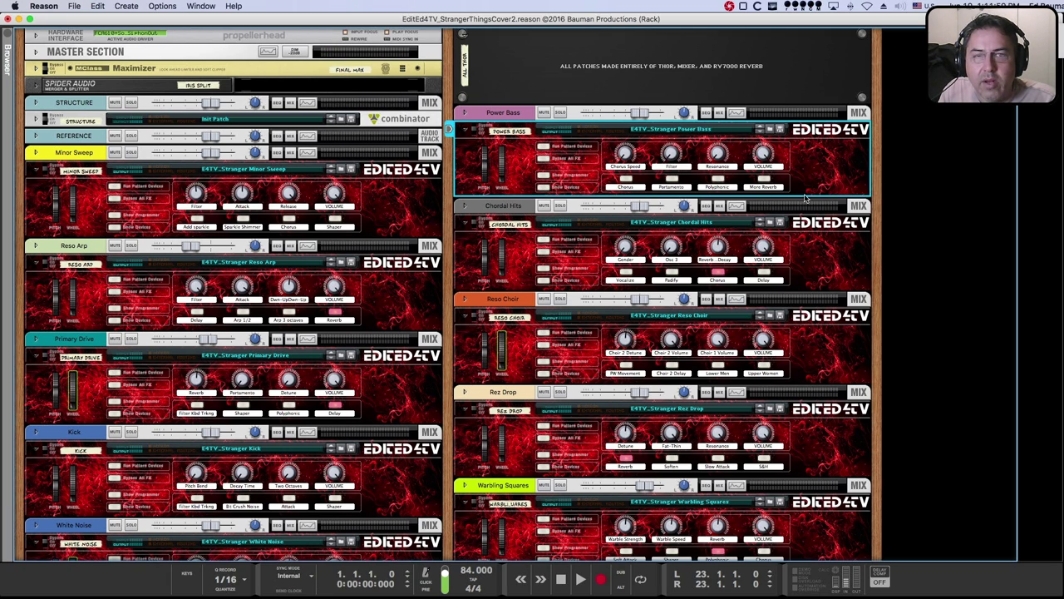
key(F5)
- Back in the arrangement, solo Chordal Hits and play it from bar 2
key(F7)
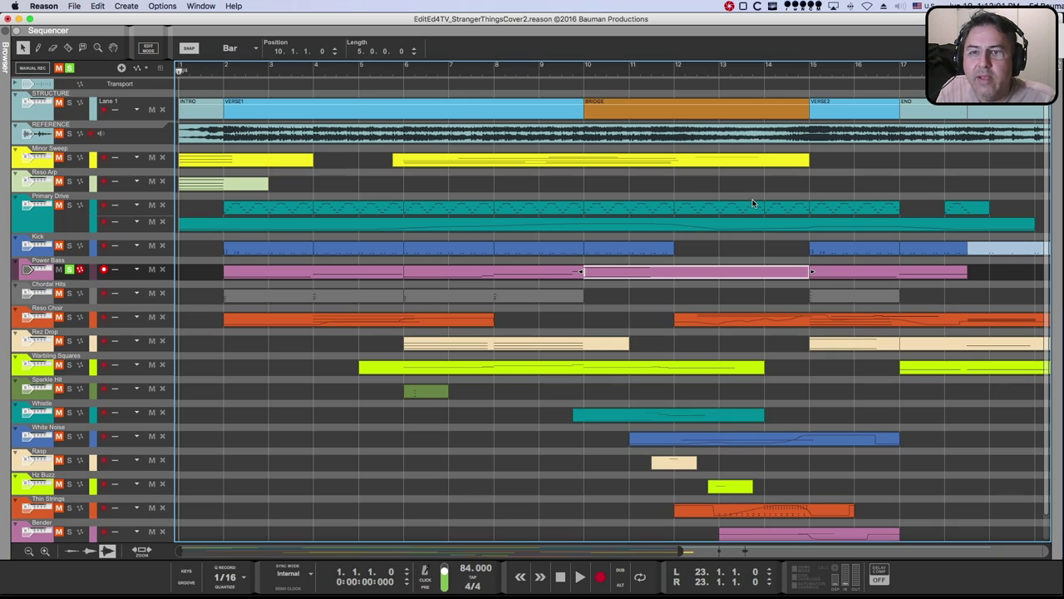
click(68, 291)
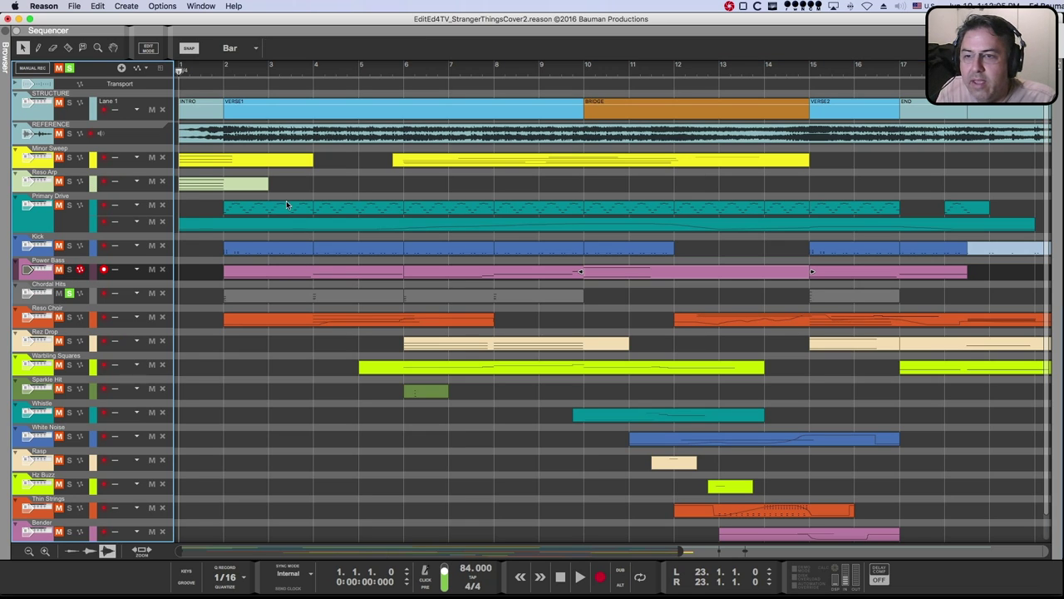
click(226, 69)
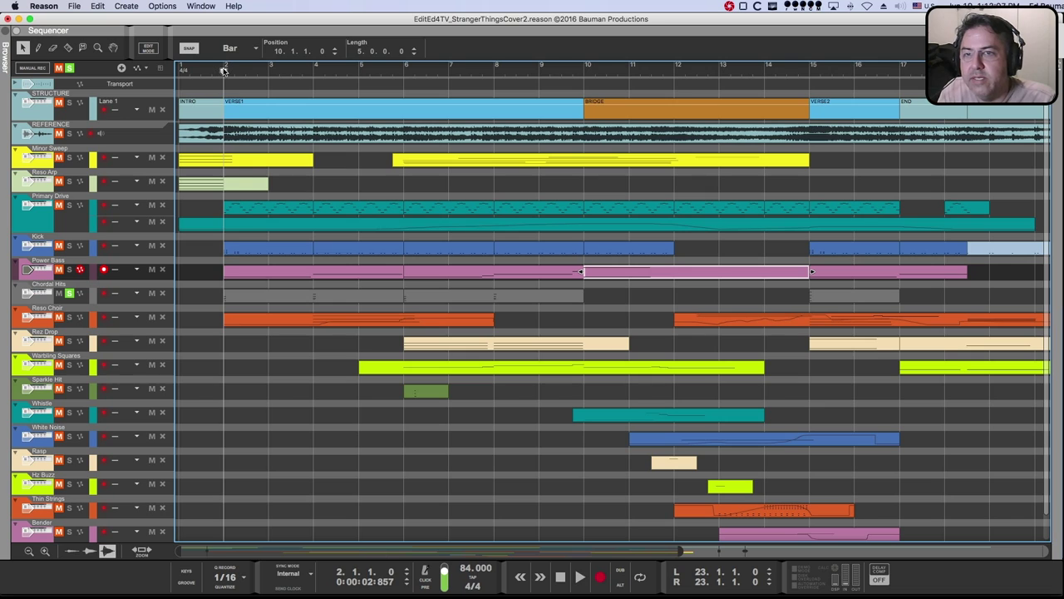
key(space)
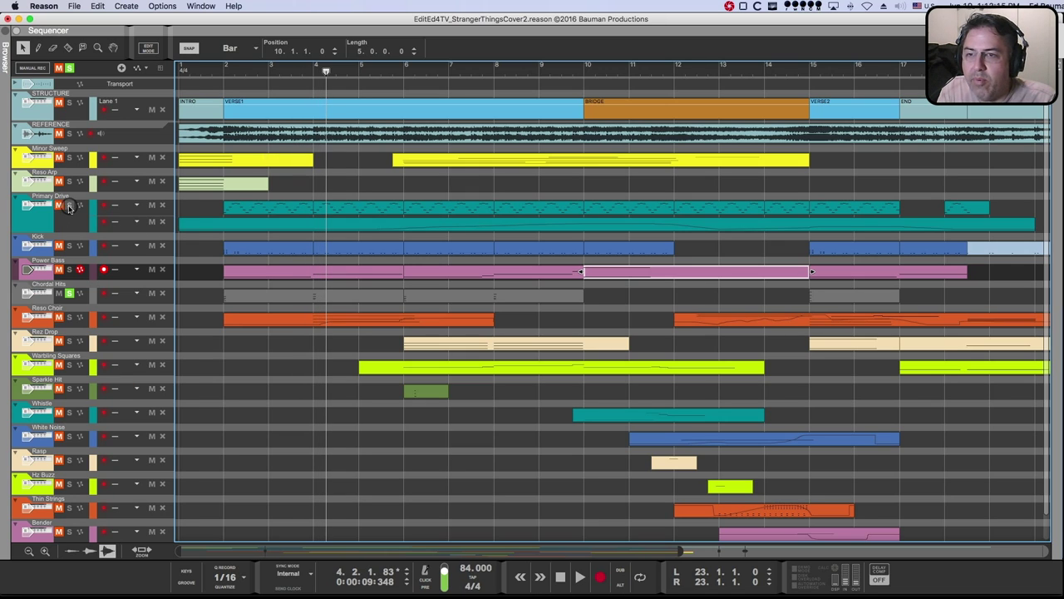
click(244, 124)
click(222, 71)
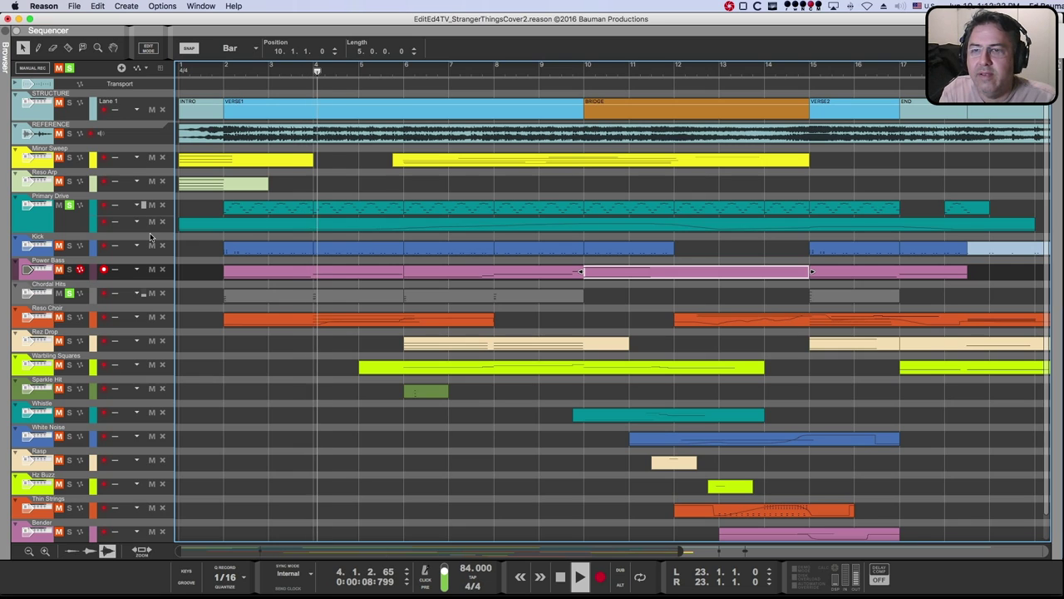
- Unsolo Primary Drive, select the Chordal Hits track, and bring up the device rack
click(70, 205)
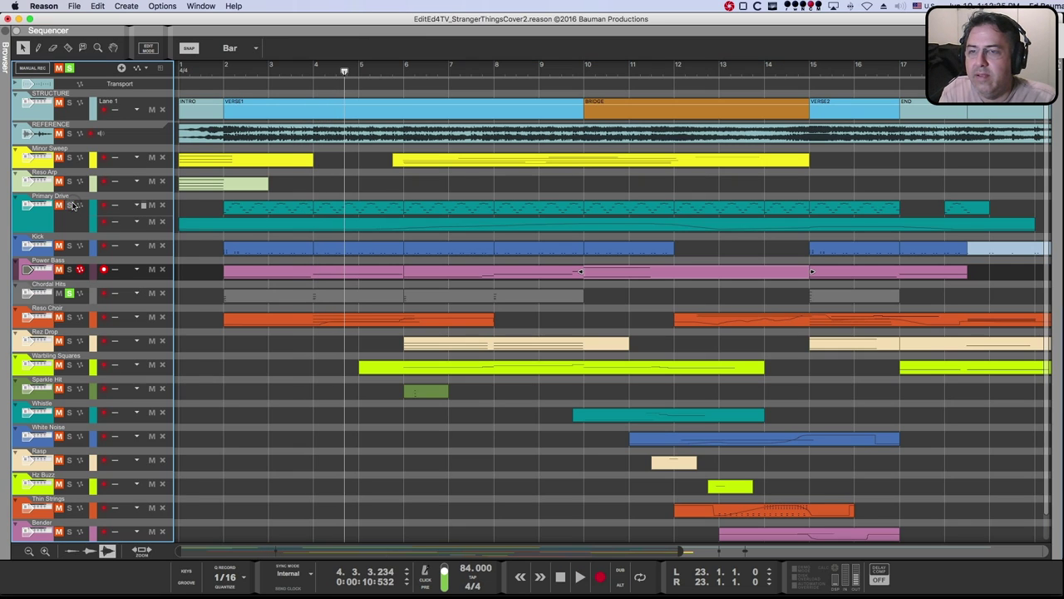
click(69, 295)
key(F5)
key(F6)
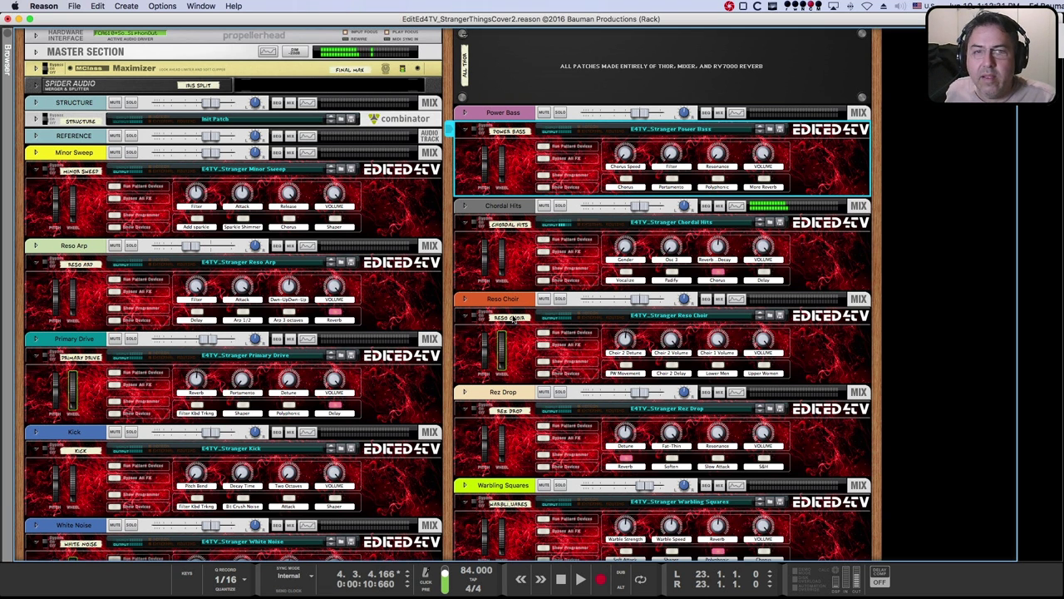
- Reveal the Chordal Hits combinator's RV7000, mixer and Thor, and select its Thor synth
click(544, 281)
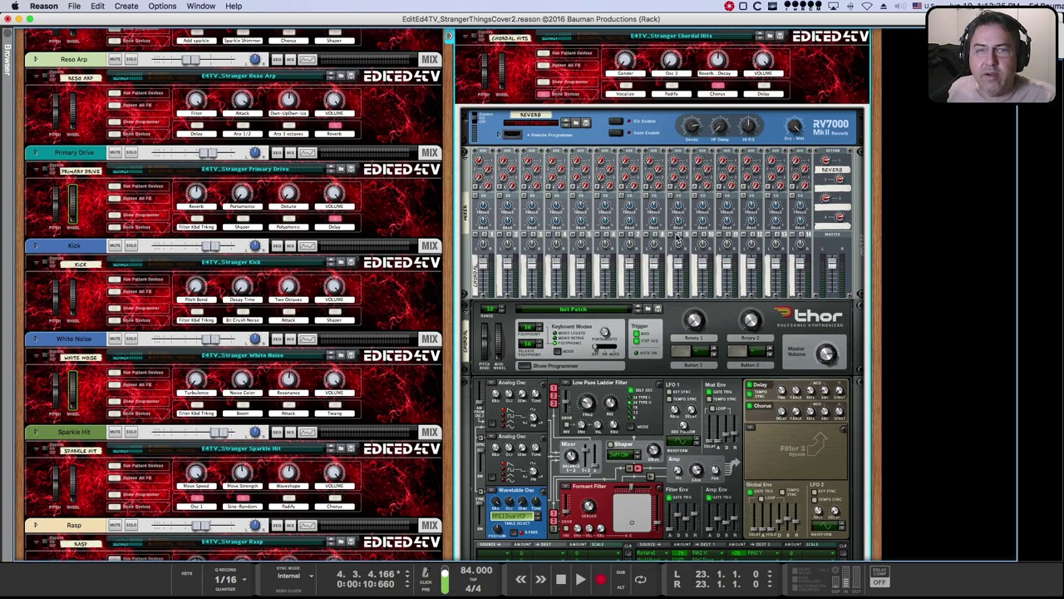
scroll(730, 283, down, 6)
scroll(730, 274, up, 3)
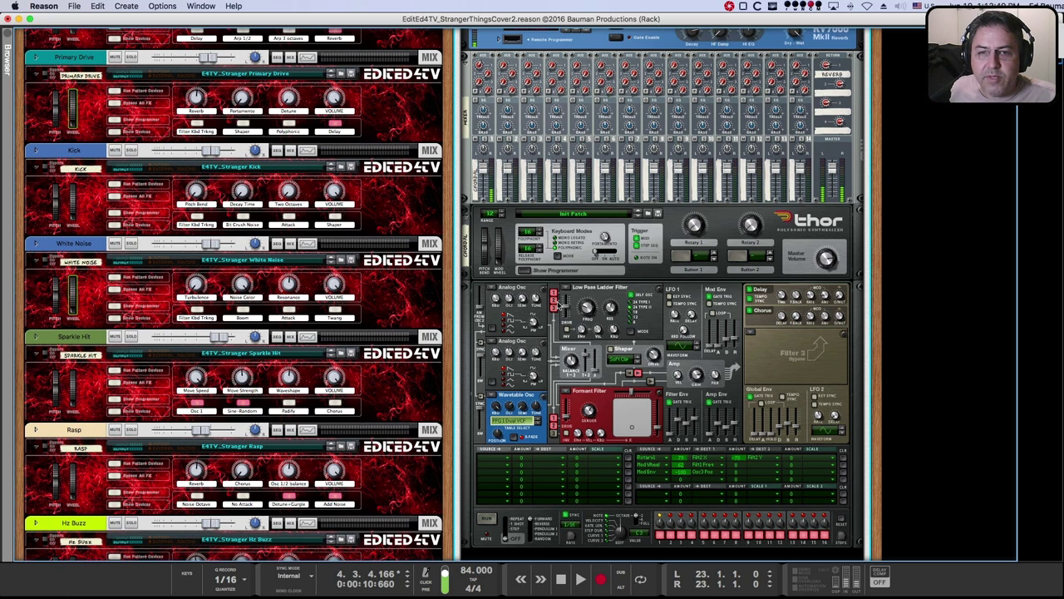
click(554, 298)
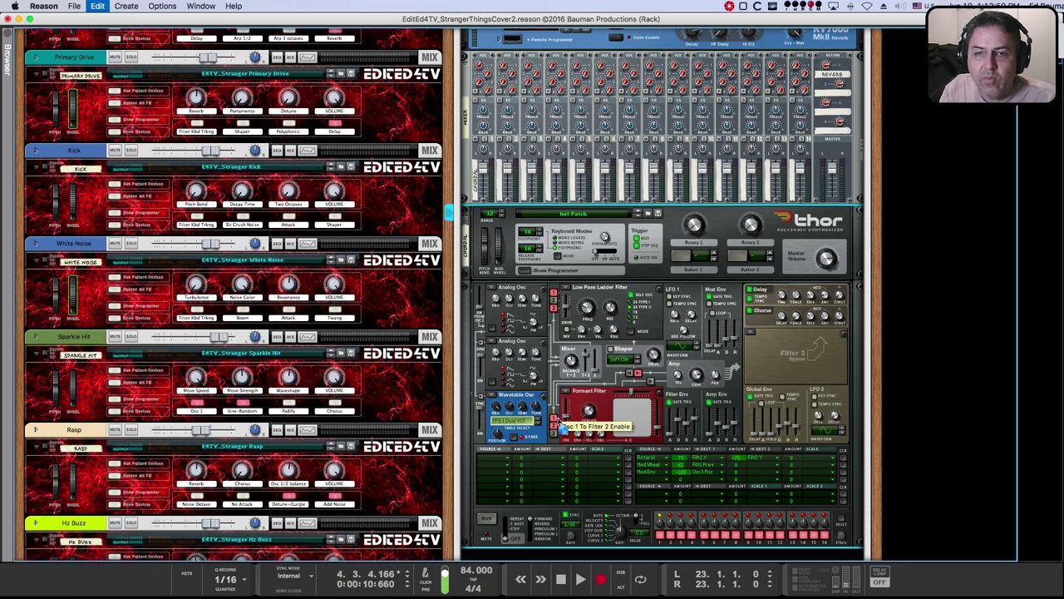
scroll(611, 358, up, 5)
scroll(636, 223, up, 3)
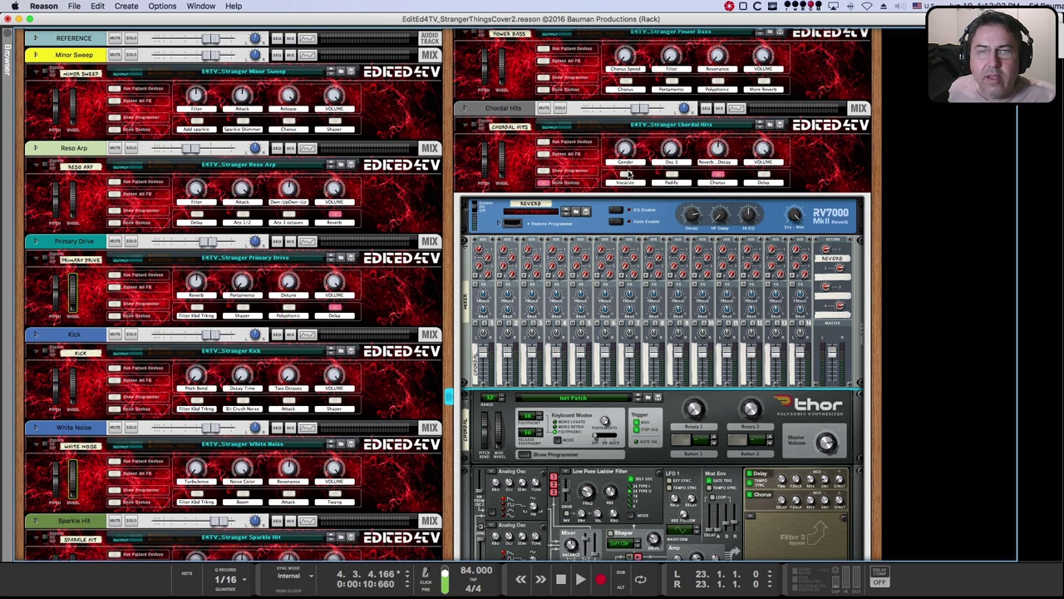
- Select the Chordal Hits combinator, fold away its devices, and show the mixer
click(631, 175)
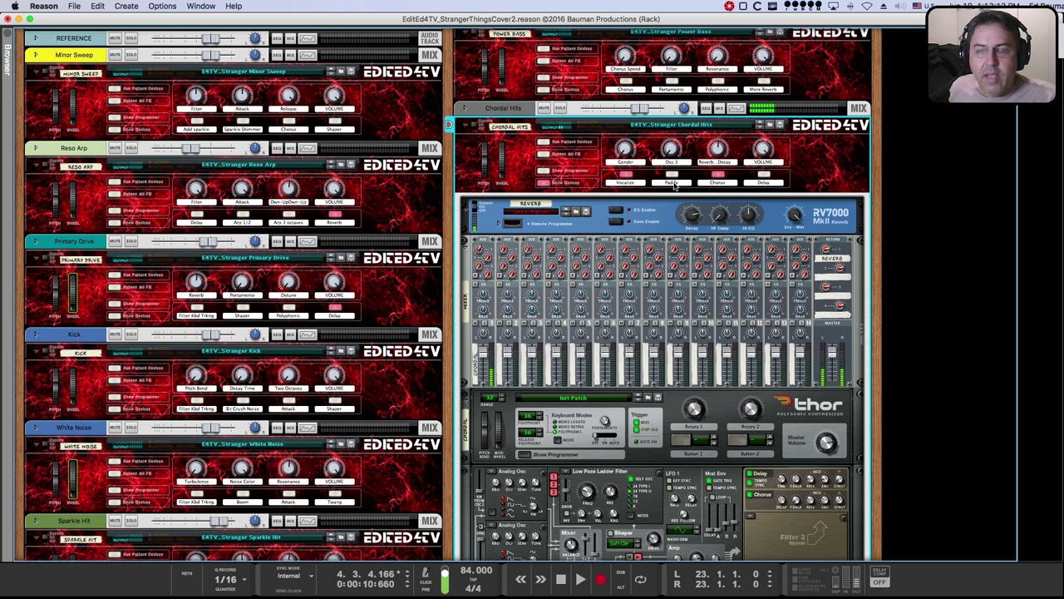
click(547, 184)
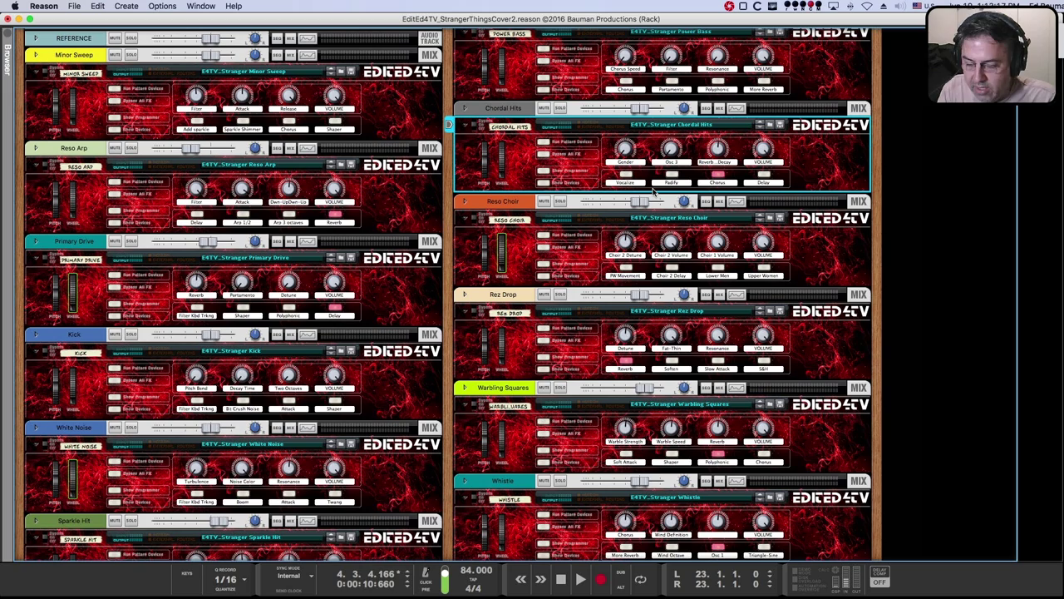
key(F5)
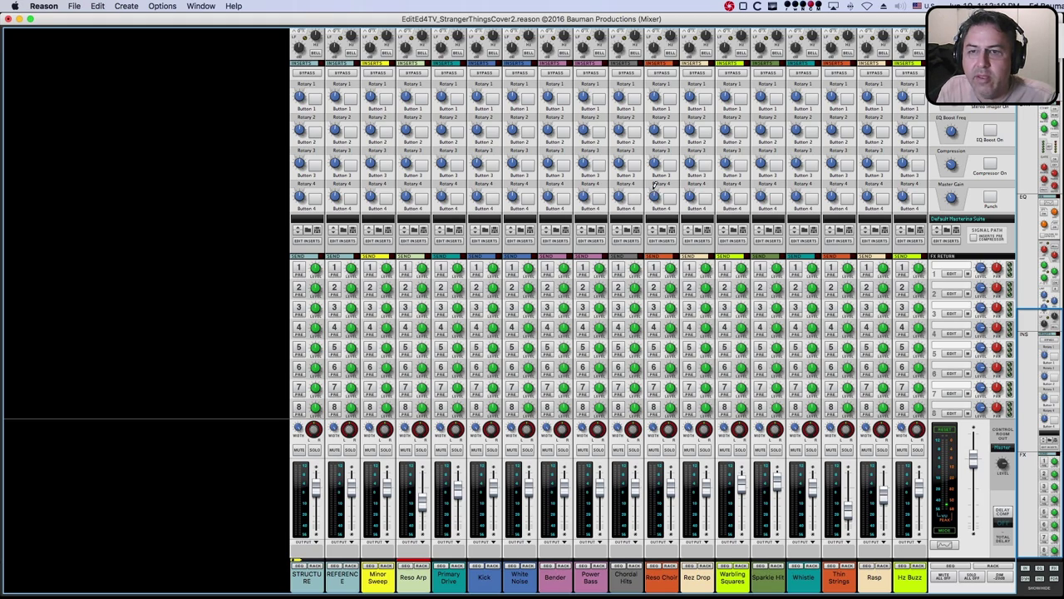
- In the sequencer, solo the Reso Choir track and unsolo Chordal Hits
key(F7)
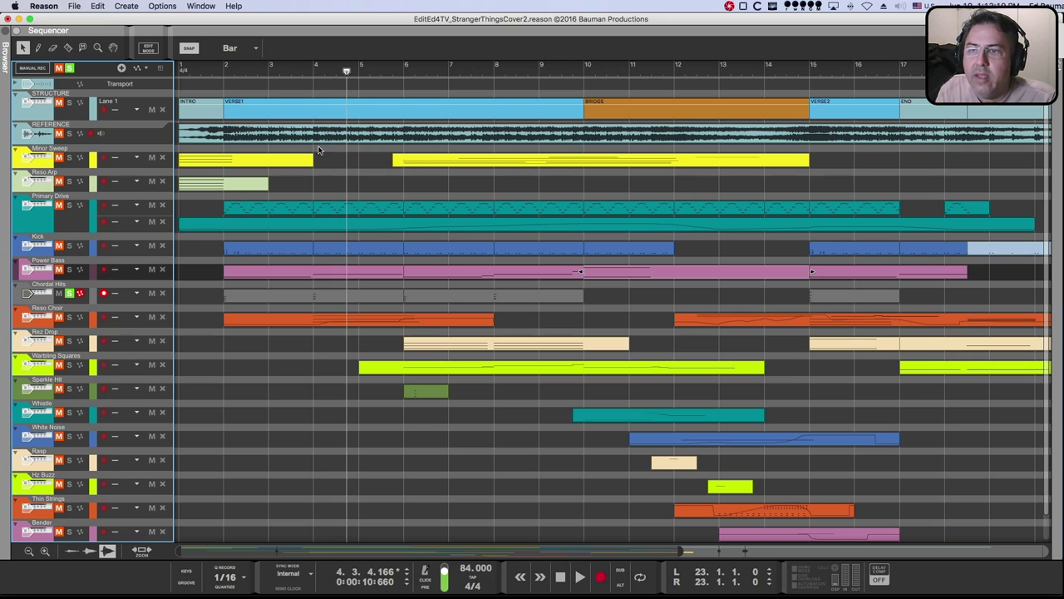
click(69, 317)
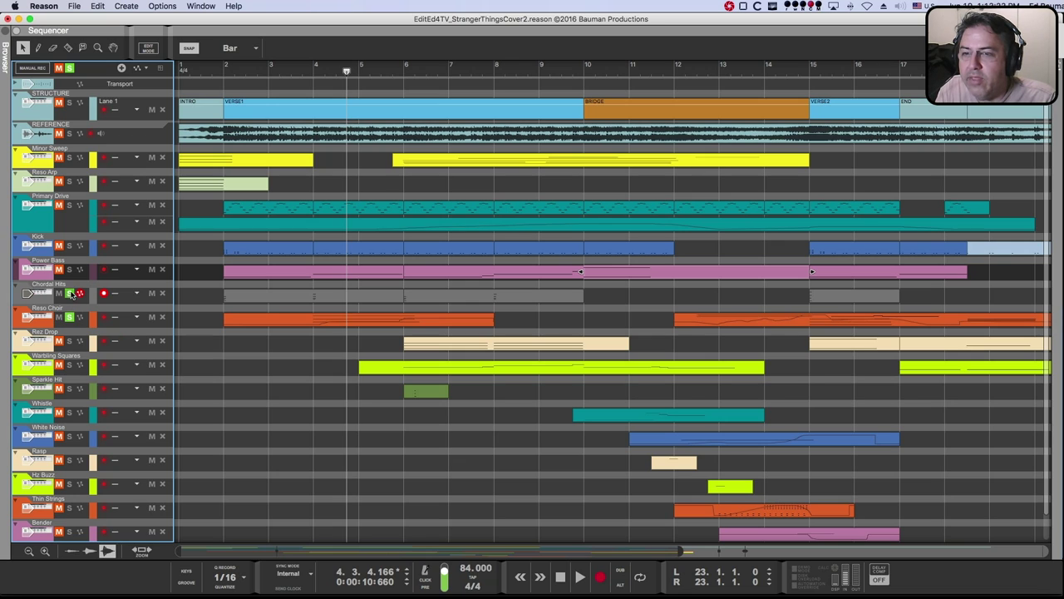
click(69, 294)
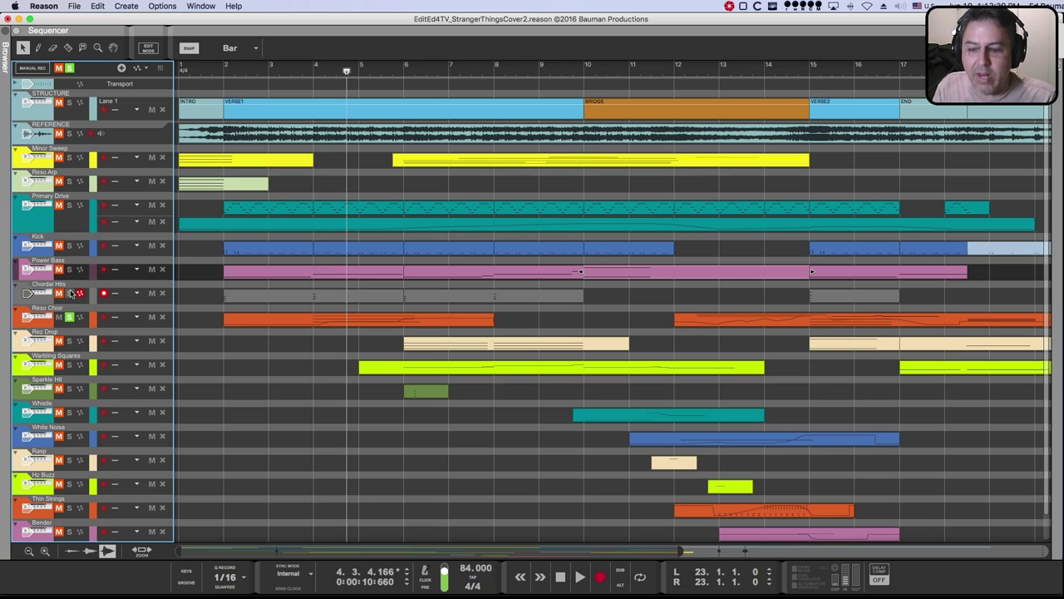
- Return to the rack and expand the Reso Choir combinator's internal devices
key(F5)
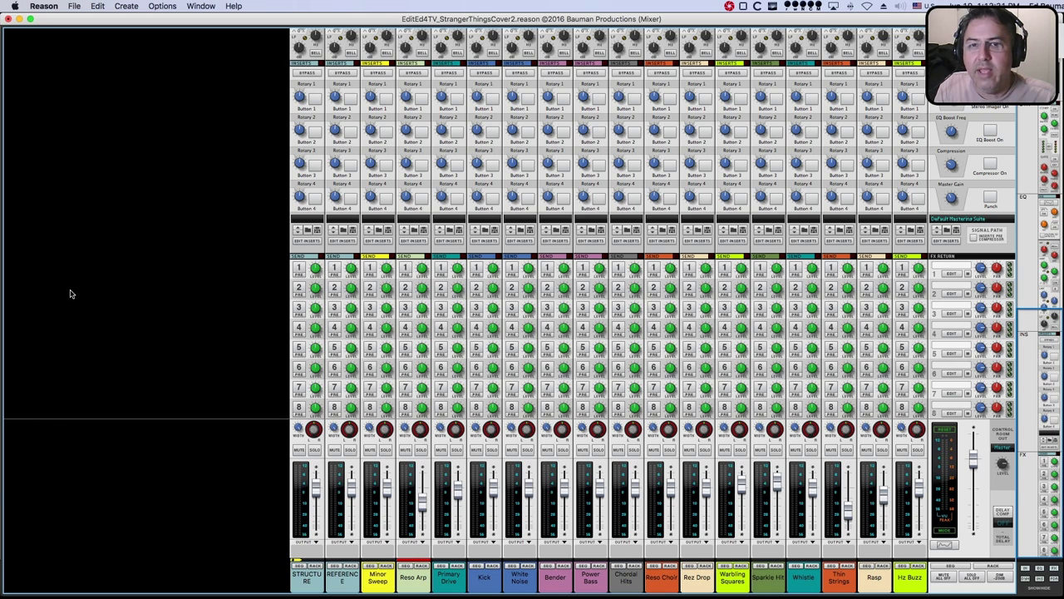
key(F6)
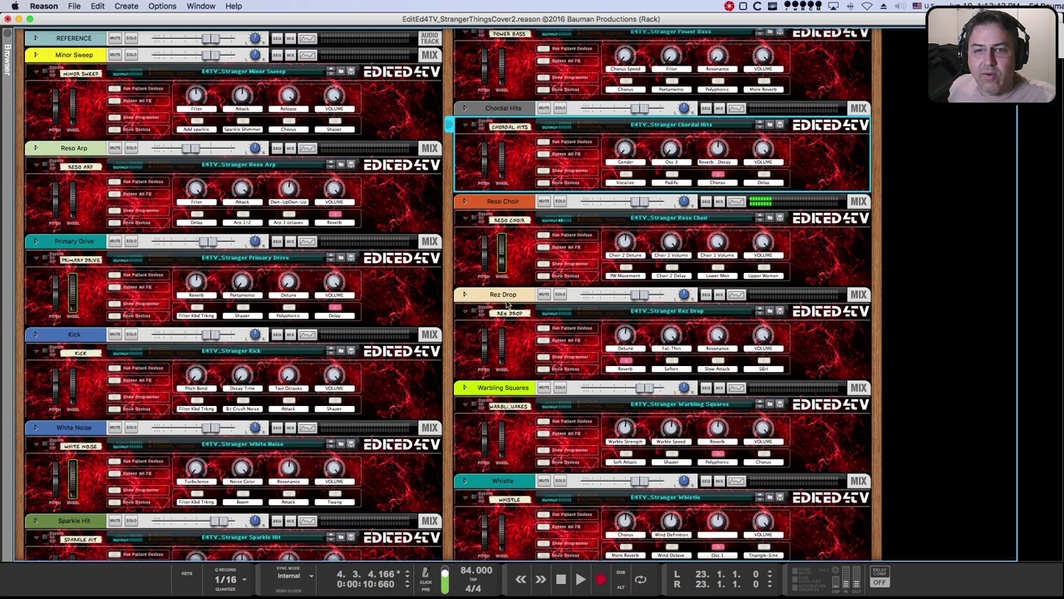
click(544, 276)
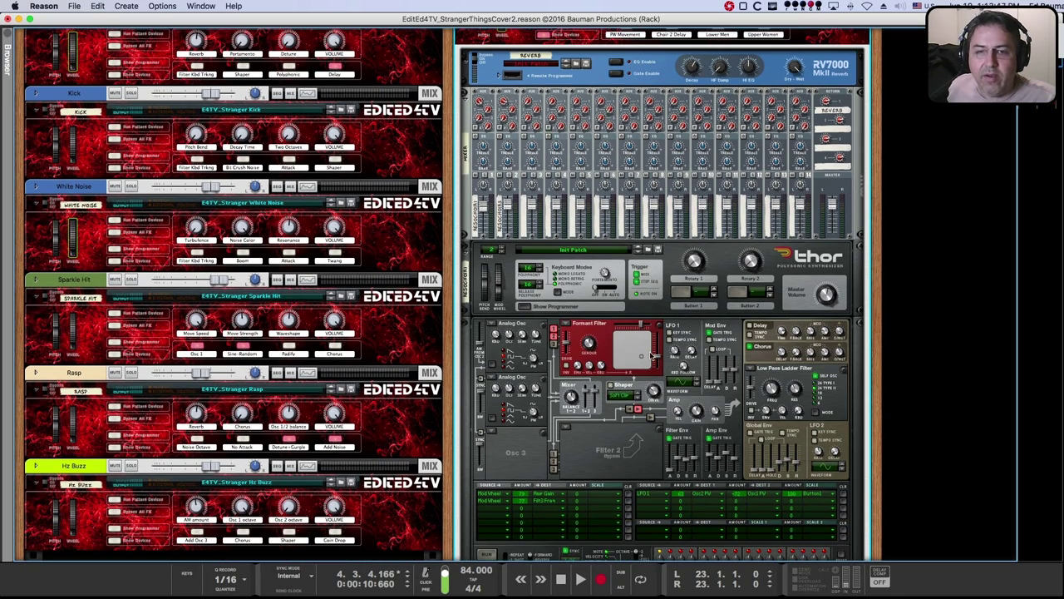
- Nudge the point in Thor's Formant Filter XY pad and scroll through the Reso Choir devices
mouse_move(636, 354)
mouse_down()
mouse_move(625, 347)
mouse_move(640, 353)
mouse_move(626, 356)
mouse_move(646, 350)
mouse_up()
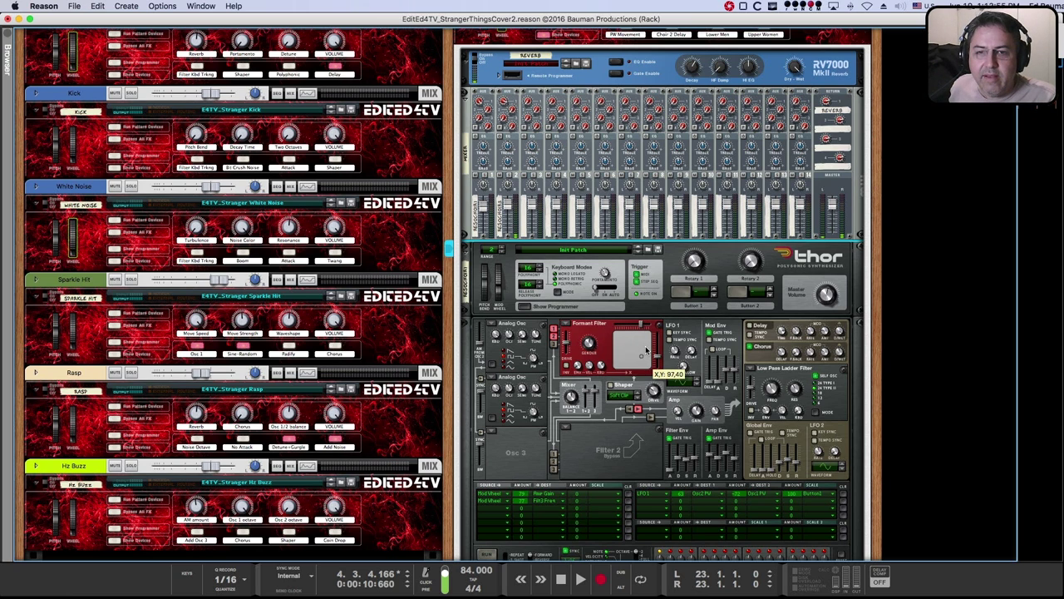
scroll(652, 293, down, 10)
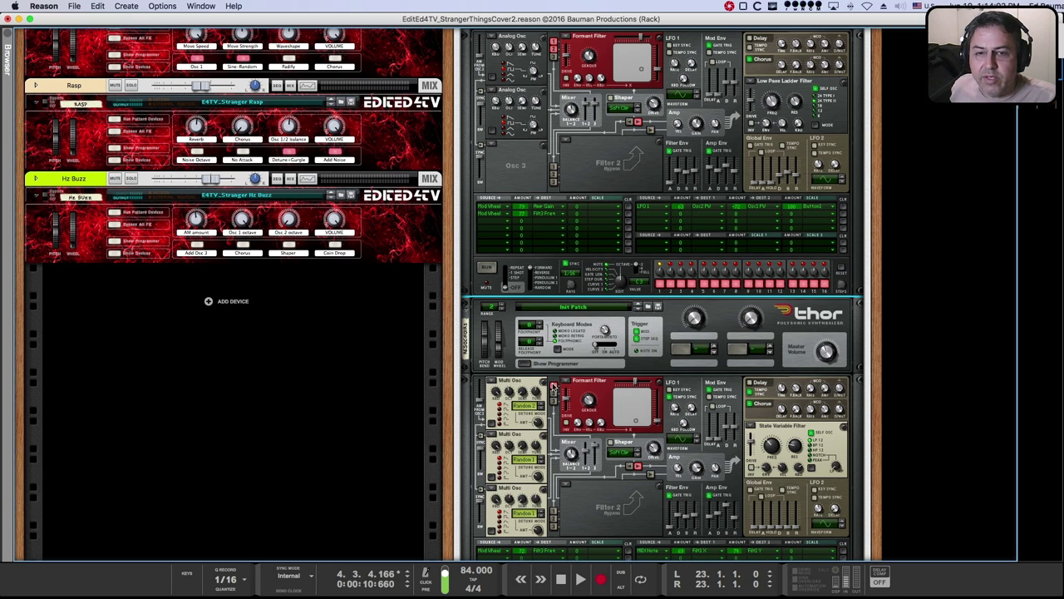
scroll(571, 396, up, 2)
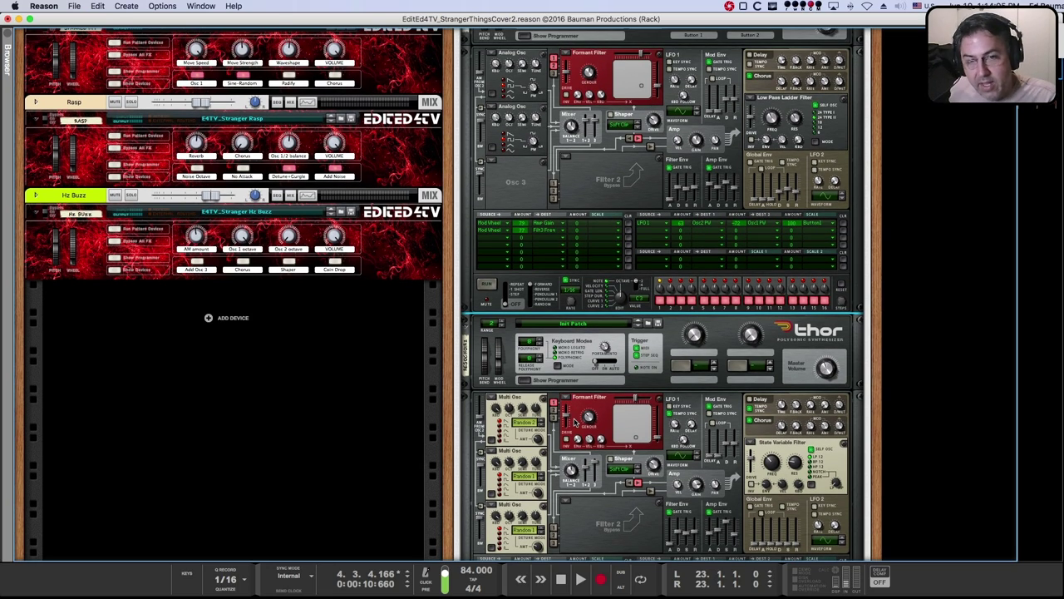
scroll(597, 407, up, 15)
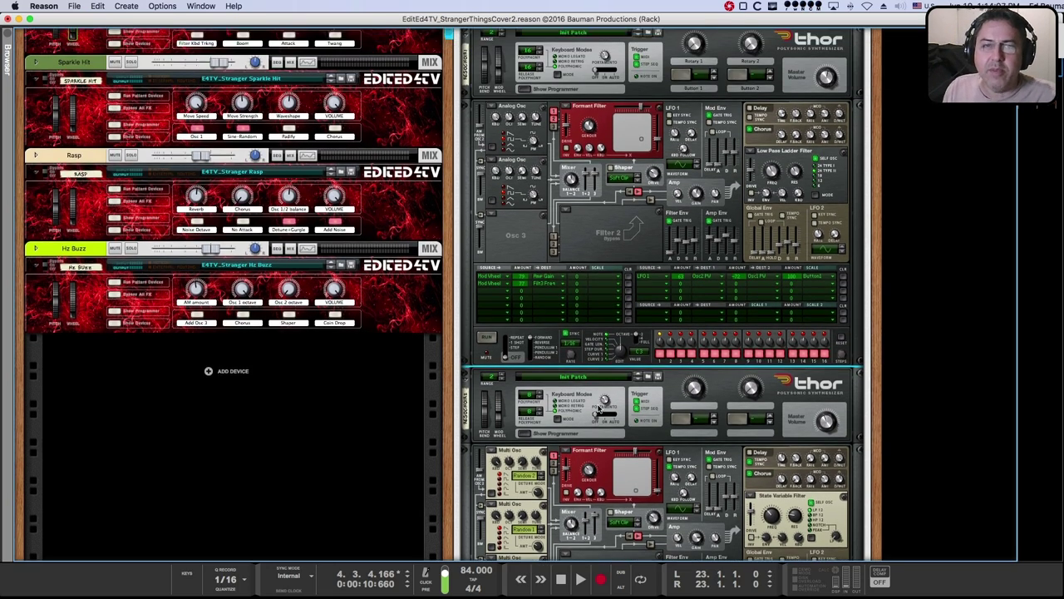
scroll(645, 197, up, 4)
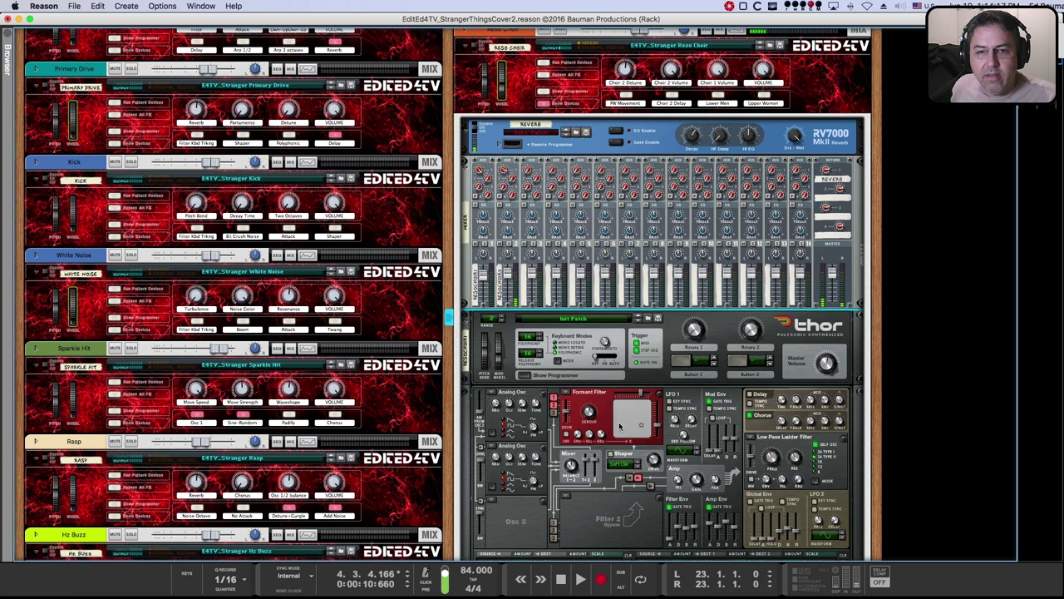
scroll(631, 418, down, 6)
scroll(631, 418, down, 11)
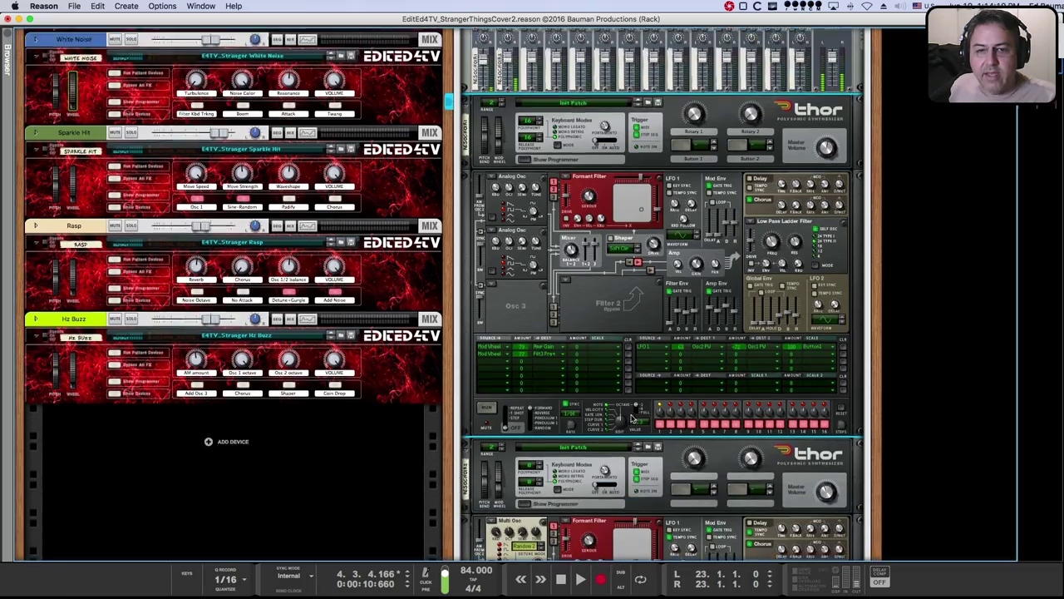
scroll(631, 418, up, 20)
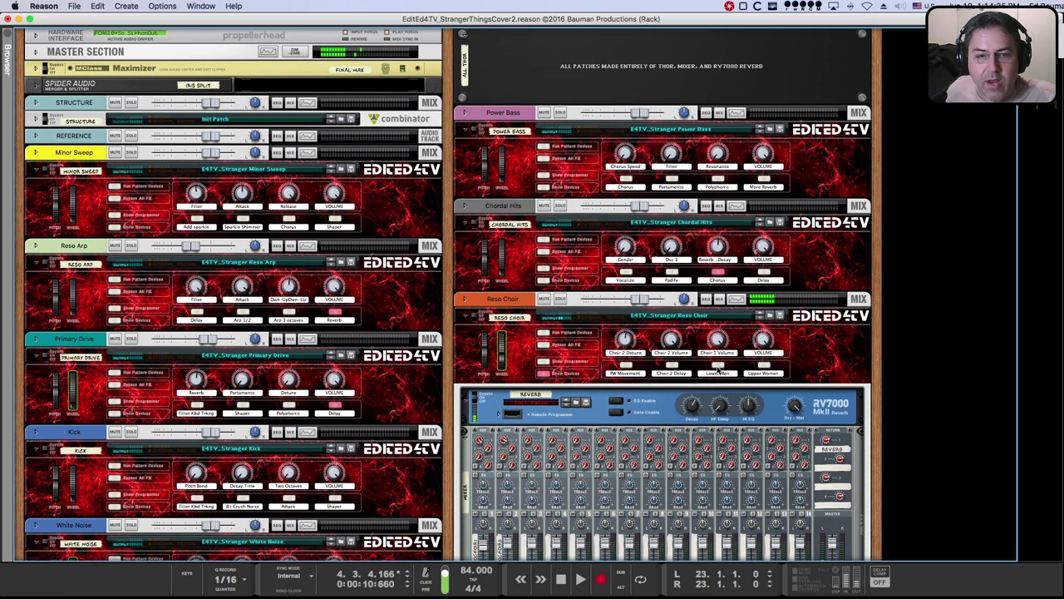
- Turn on Reso Choir's Lower Men and Upper Women buttons, then collapse its devices
click(718, 371)
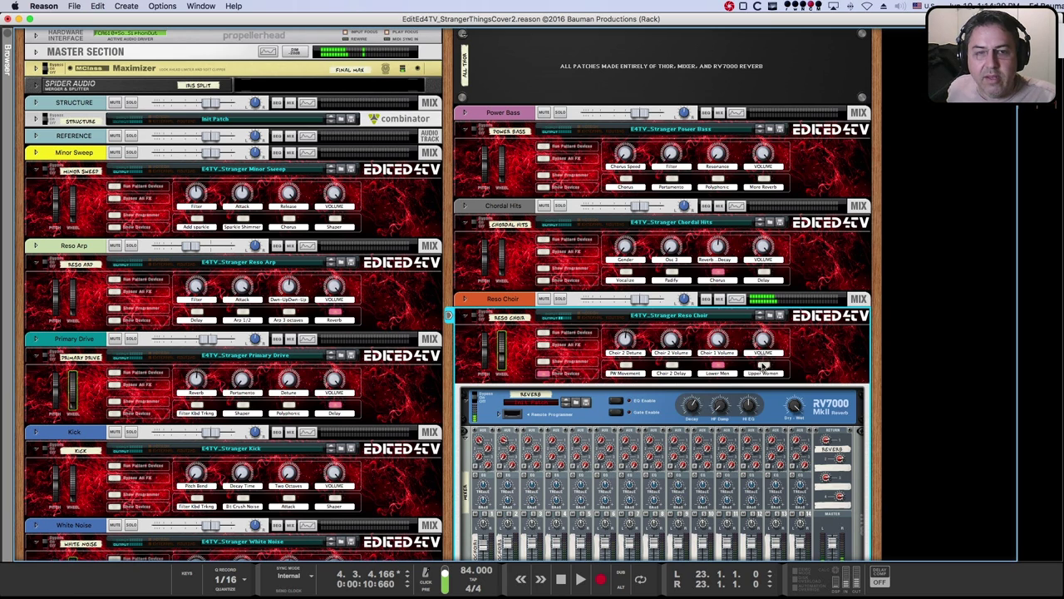
click(763, 365)
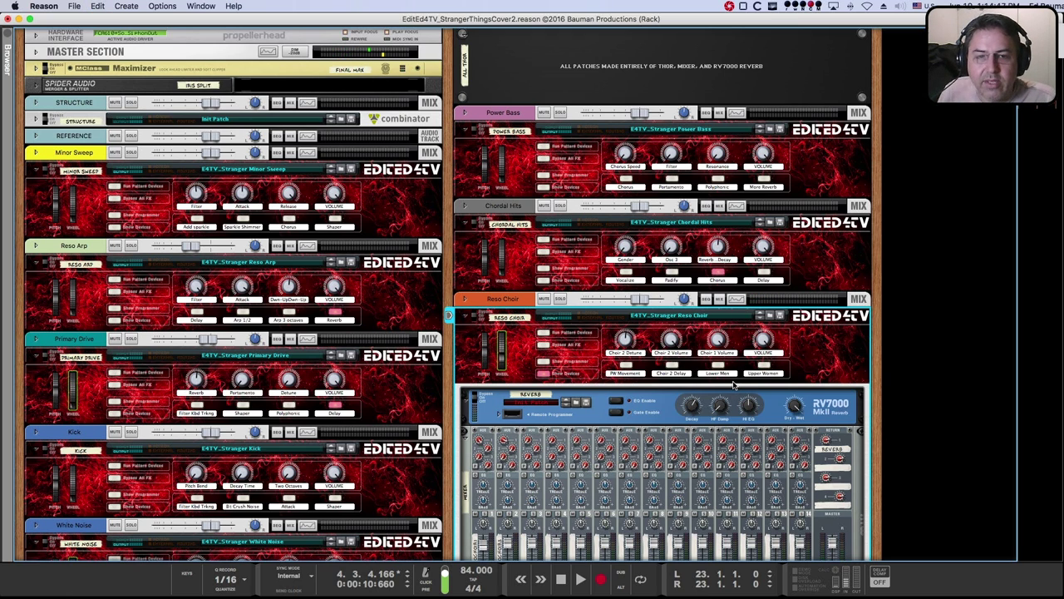
click(542, 372)
- In the sequencer, solo the Rez Drop track and unsolo Reso Choir
key(F5)
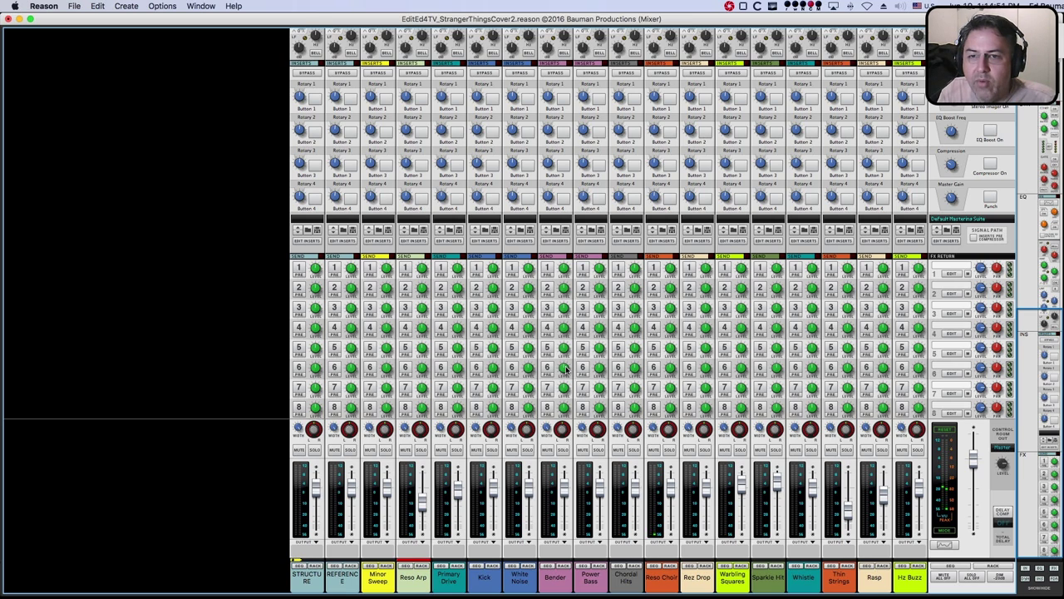
key(F7)
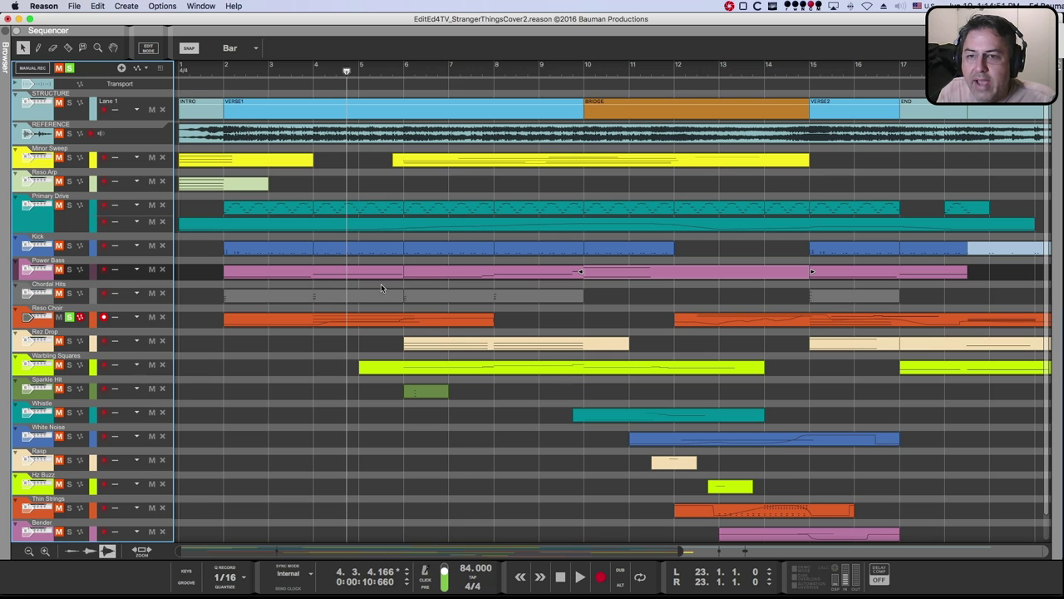
click(69, 341)
click(69, 316)
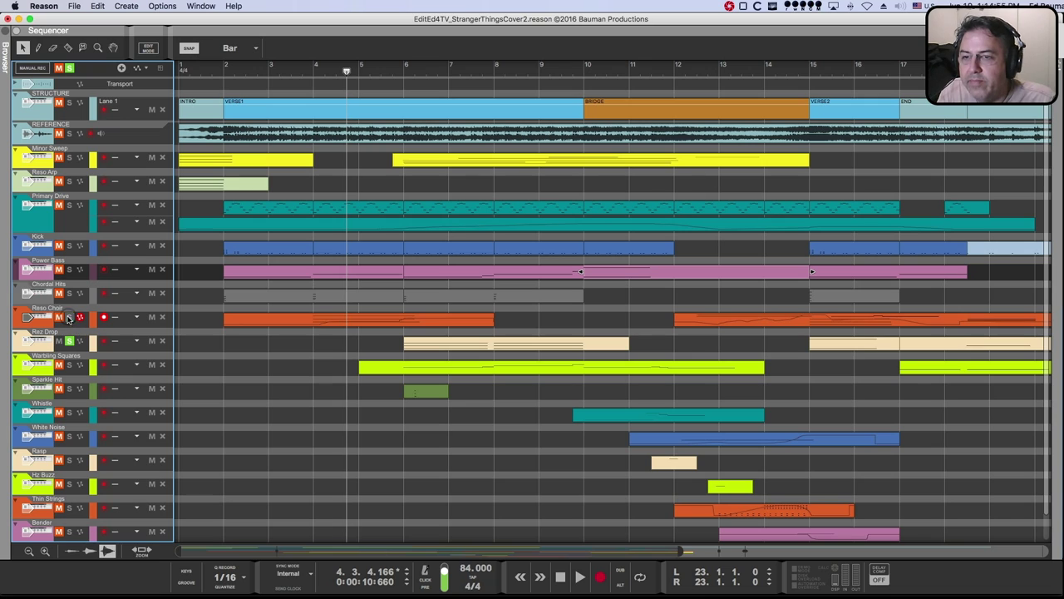
- Play the song from bar 6 and bring the device rack back up
click(389, 76)
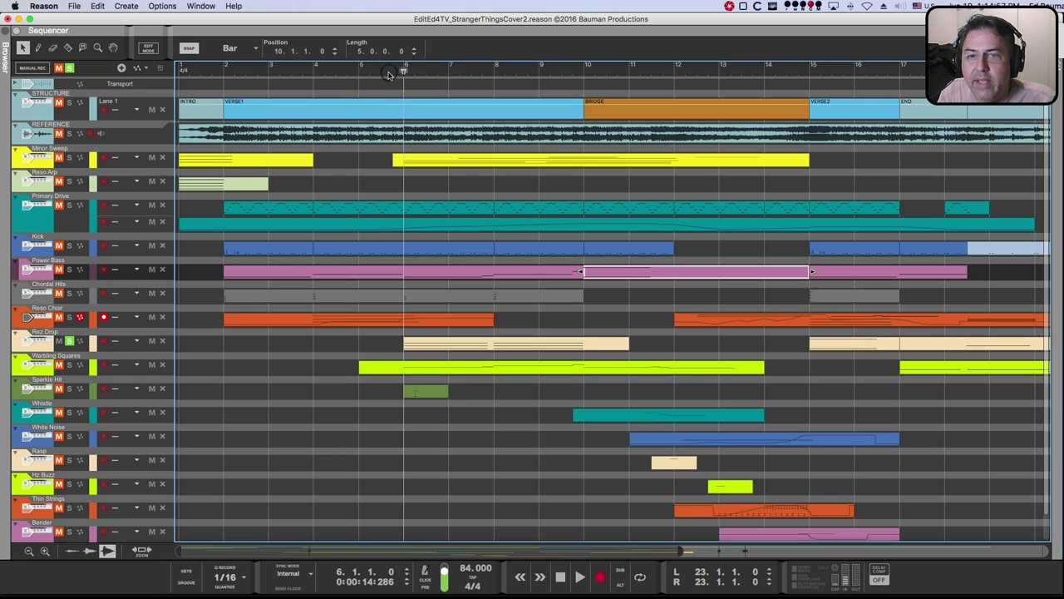
key(space)
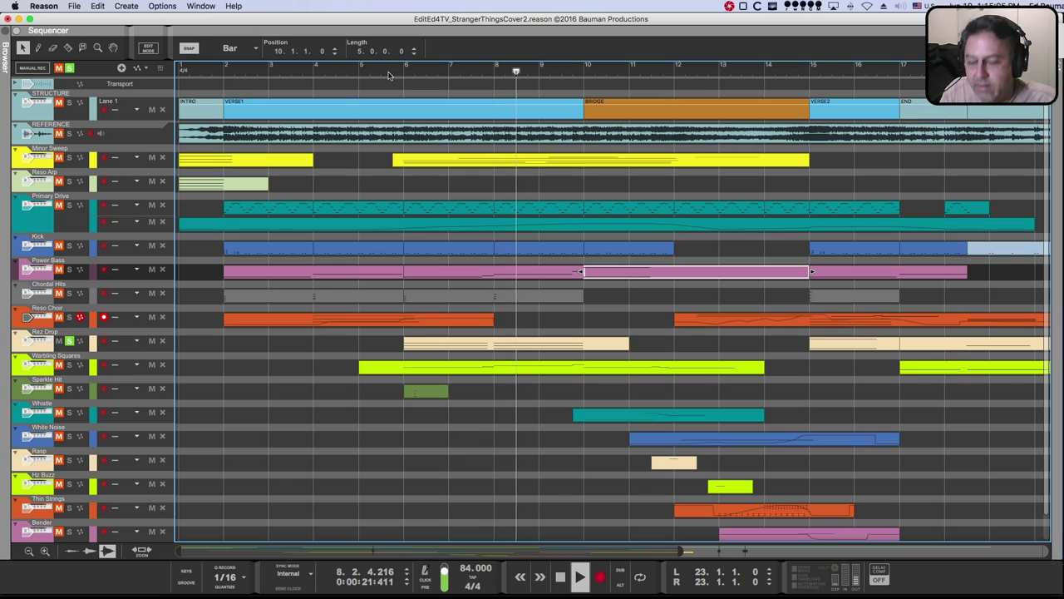
key(F5)
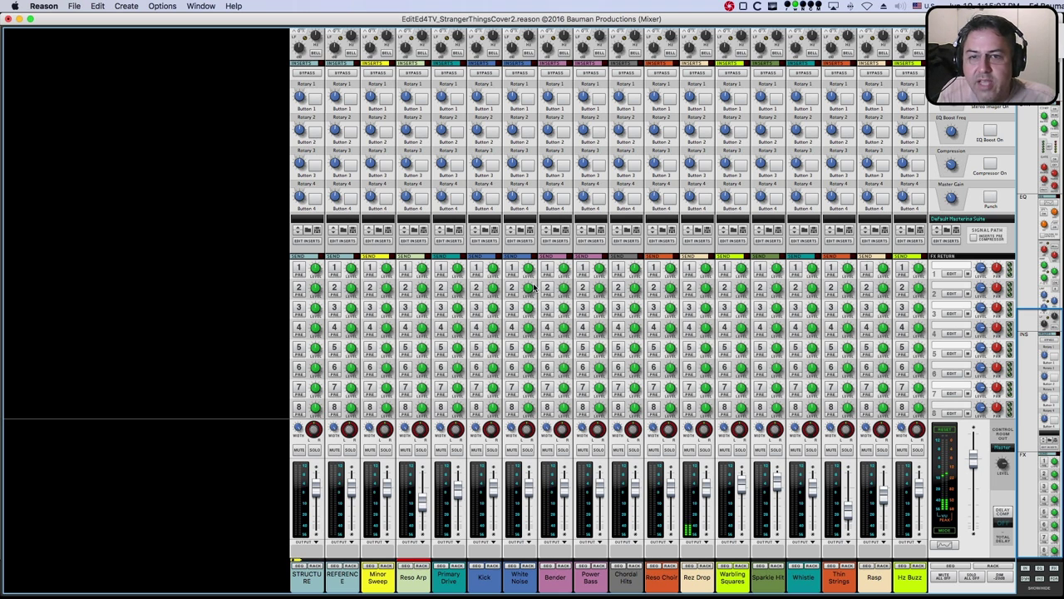
key(F6)
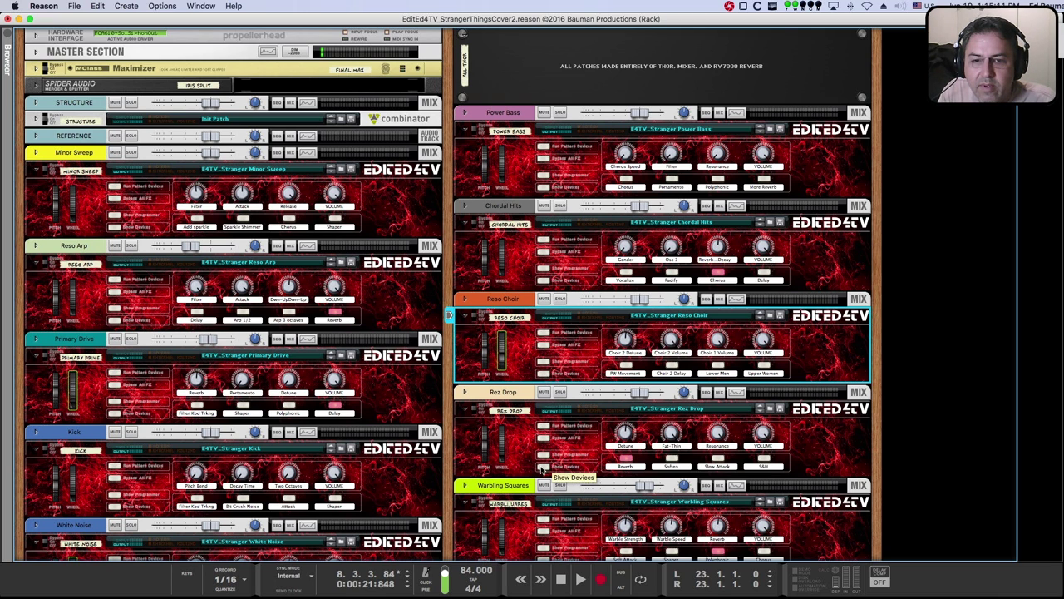
- Expand Rez Drop, lower Thor's Filter Env Sustain, then undo the last two changes
click(542, 415)
scroll(650, 443, down, 10)
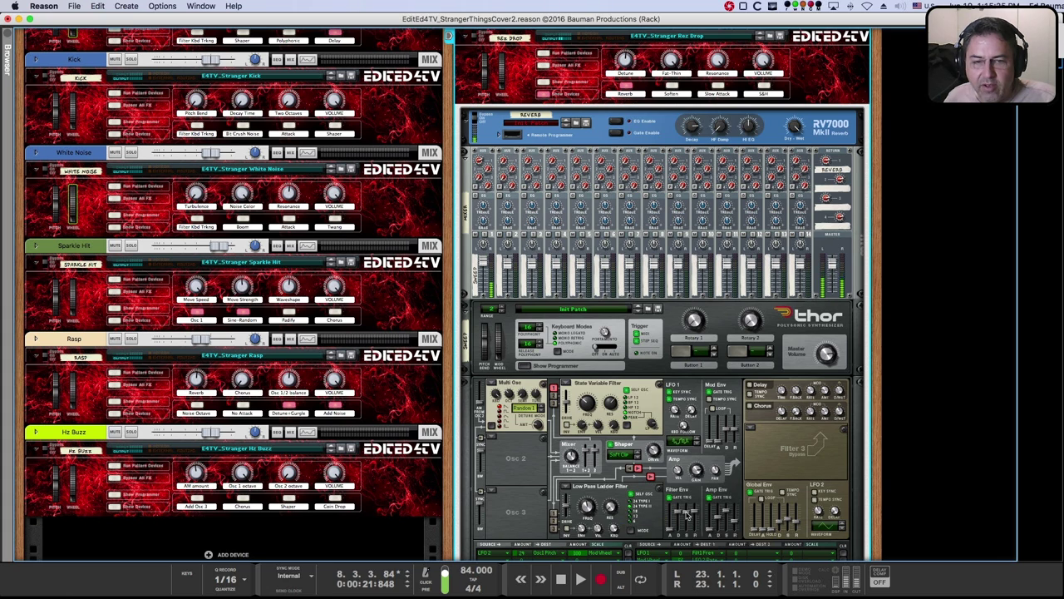
drag(687, 518, 687, 522)
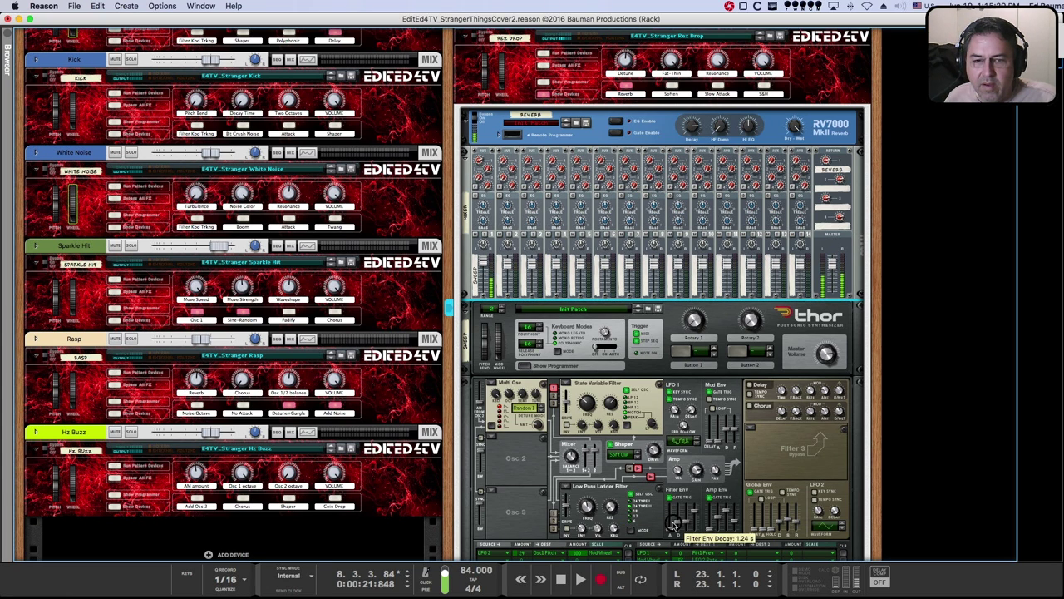
key(super+z)
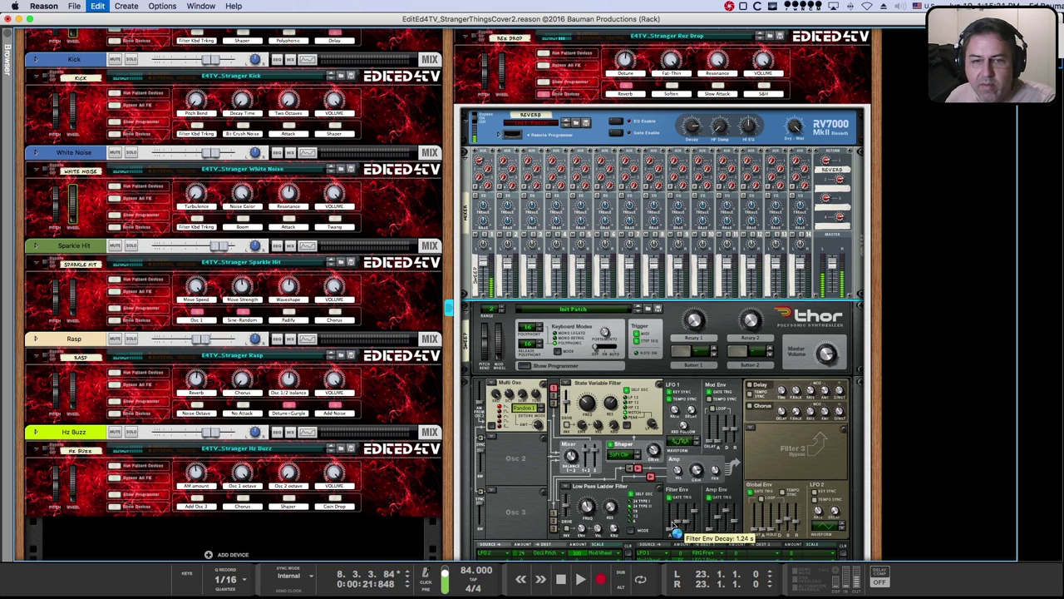
key(super+z)
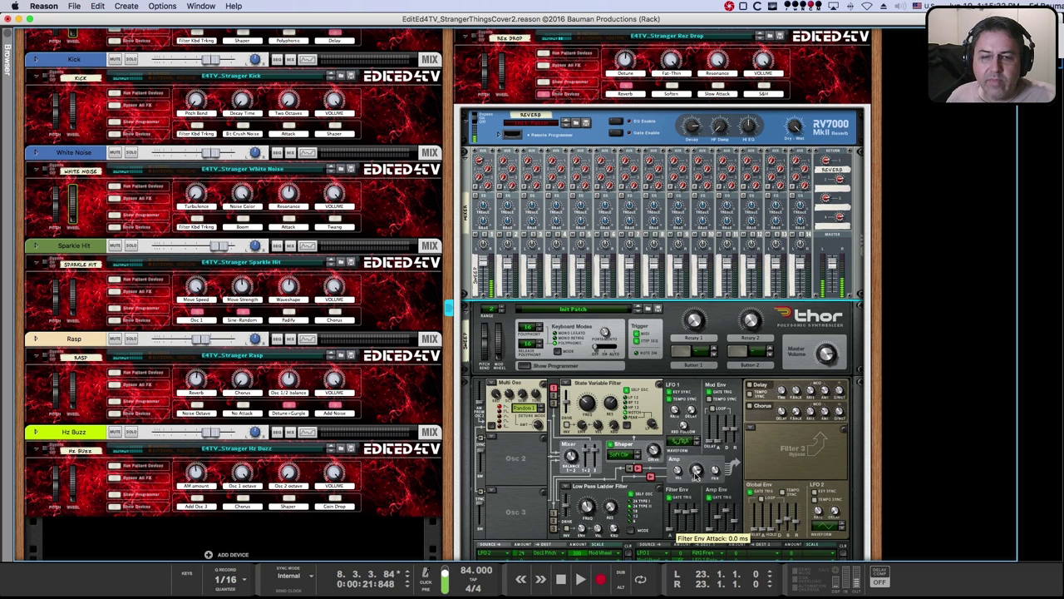
scroll(697, 470, up, 2)
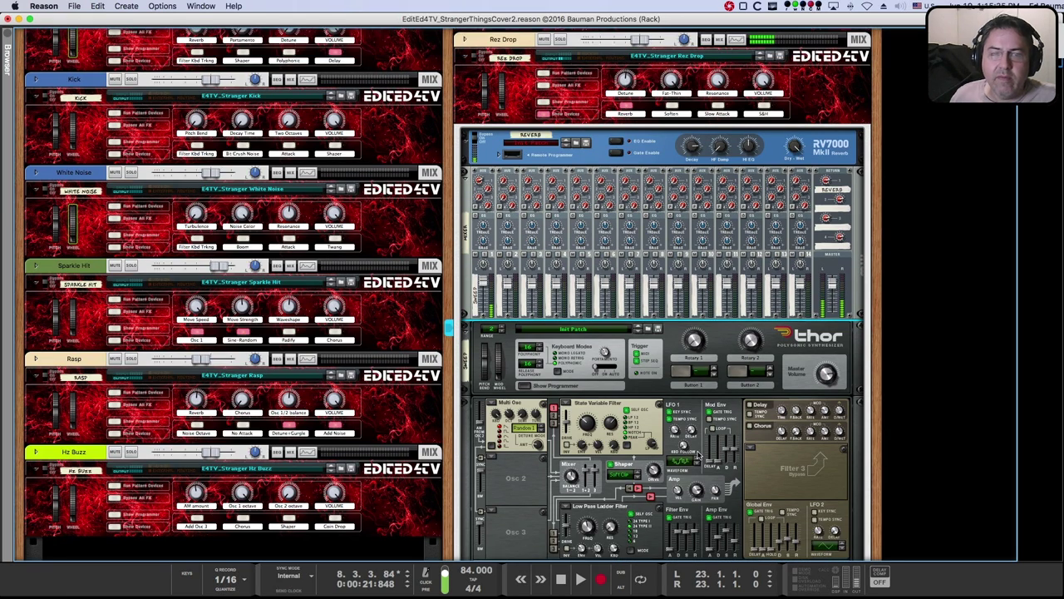
scroll(698, 454, up, 1)
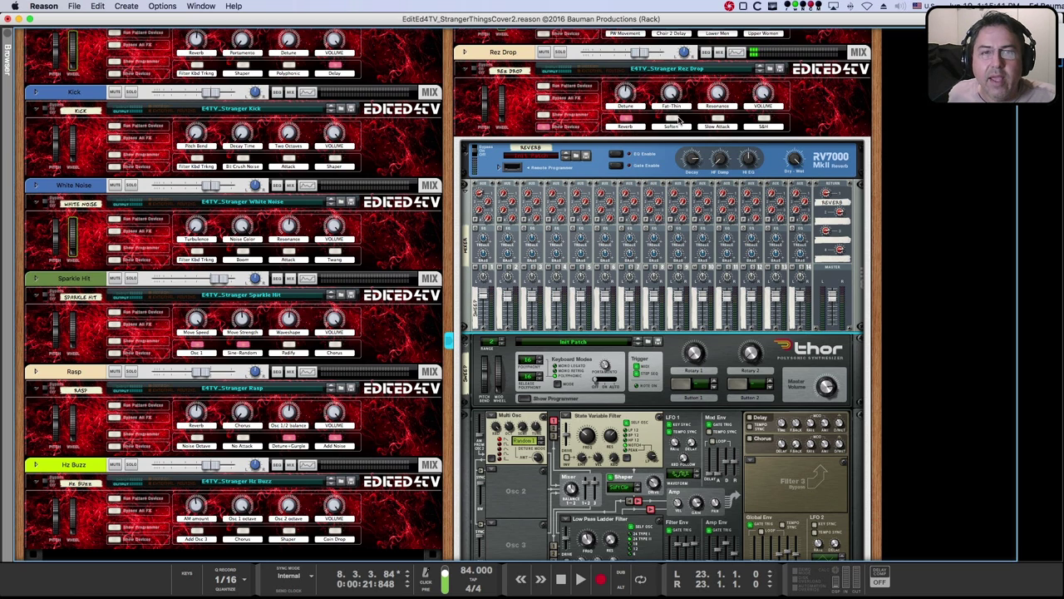
- Switch Soften off and S&H on for Rez Drop, then fold its devices away
click(753, 52)
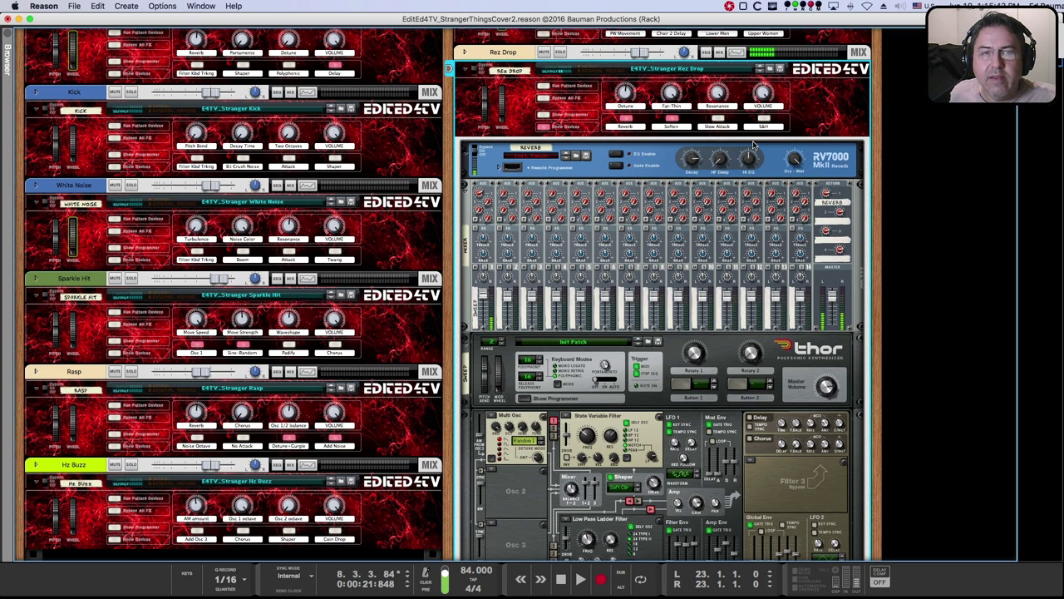
click(673, 119)
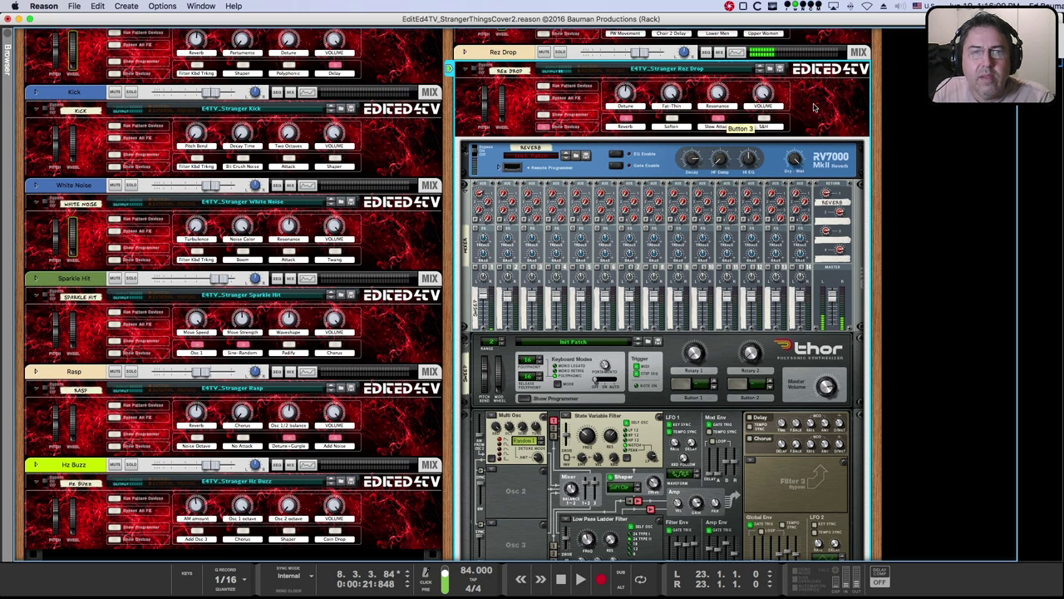
click(766, 119)
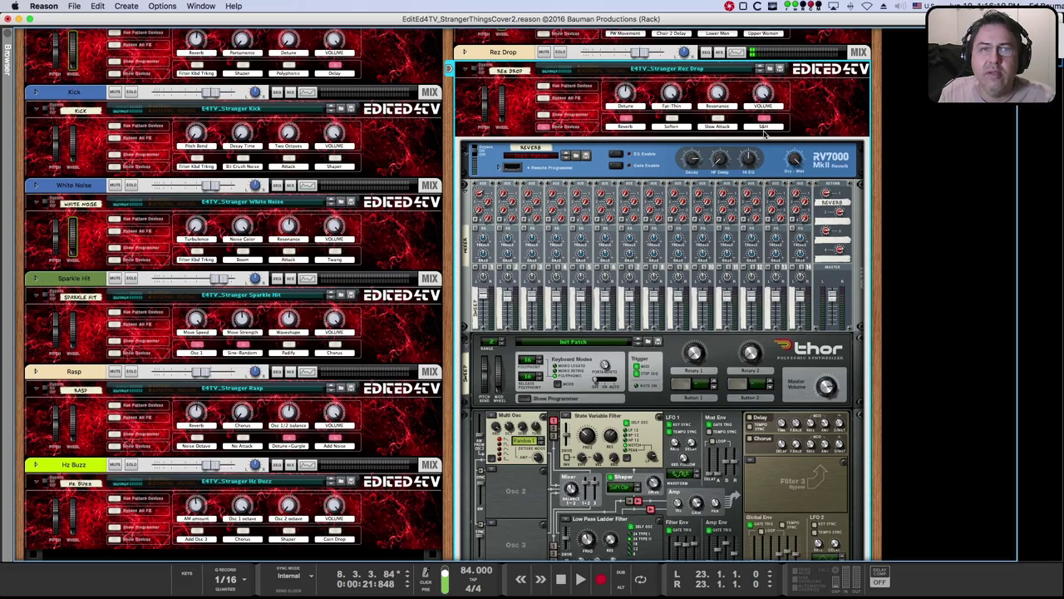
scroll(690, 439, down, 2)
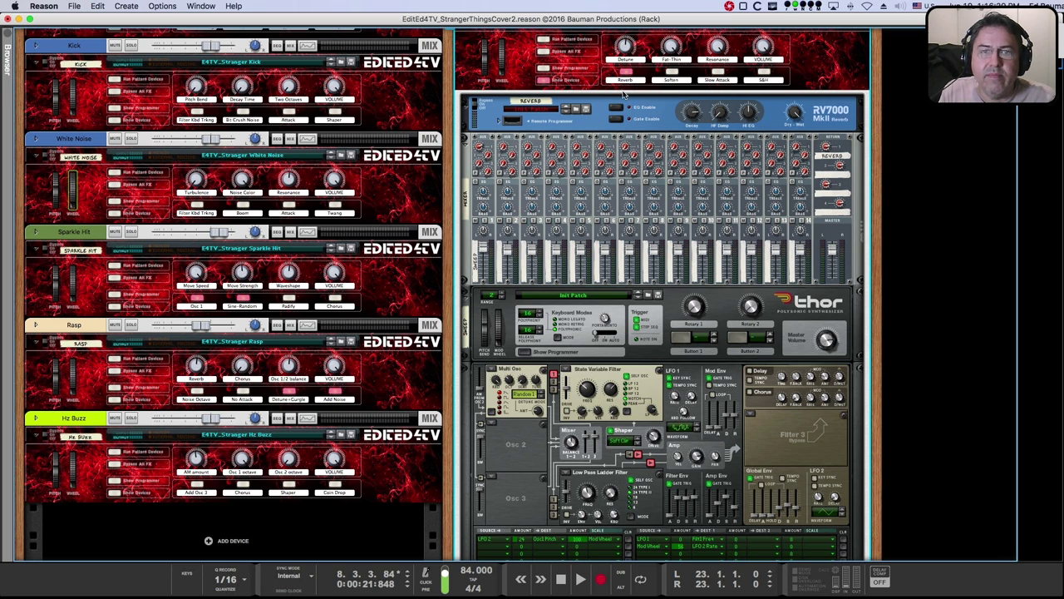
click(545, 80)
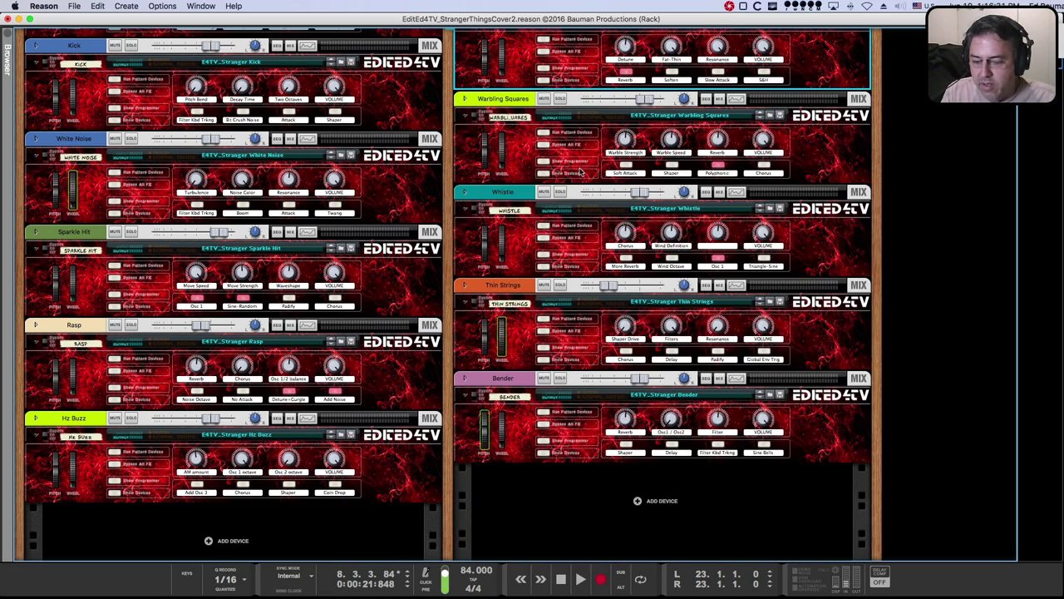
- Solo Warbling Squares, play the song from bar 5, and go back to the rack
key(F5)
key(F7)
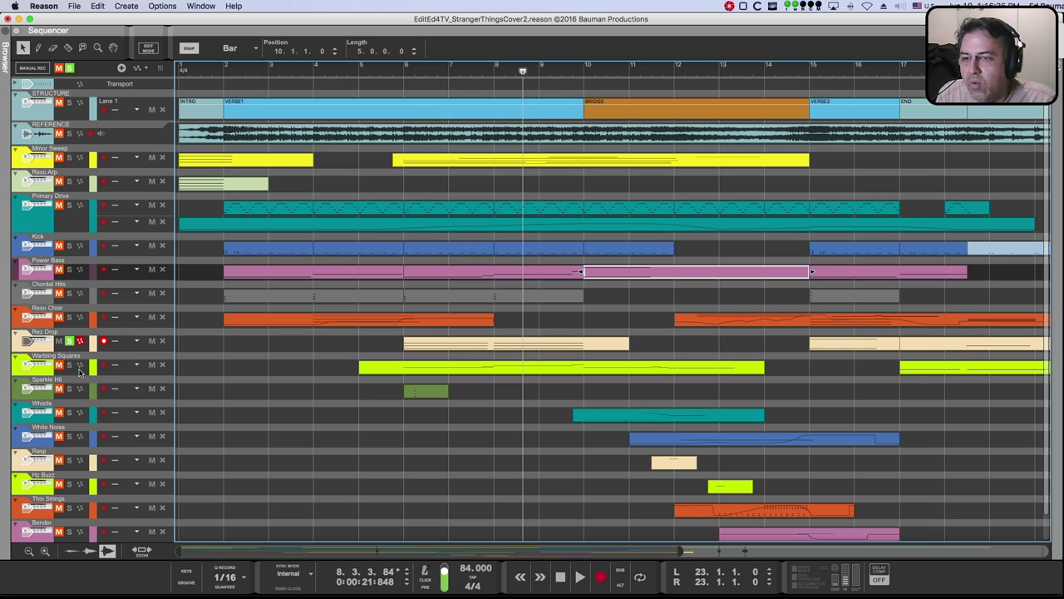
click(360, 69)
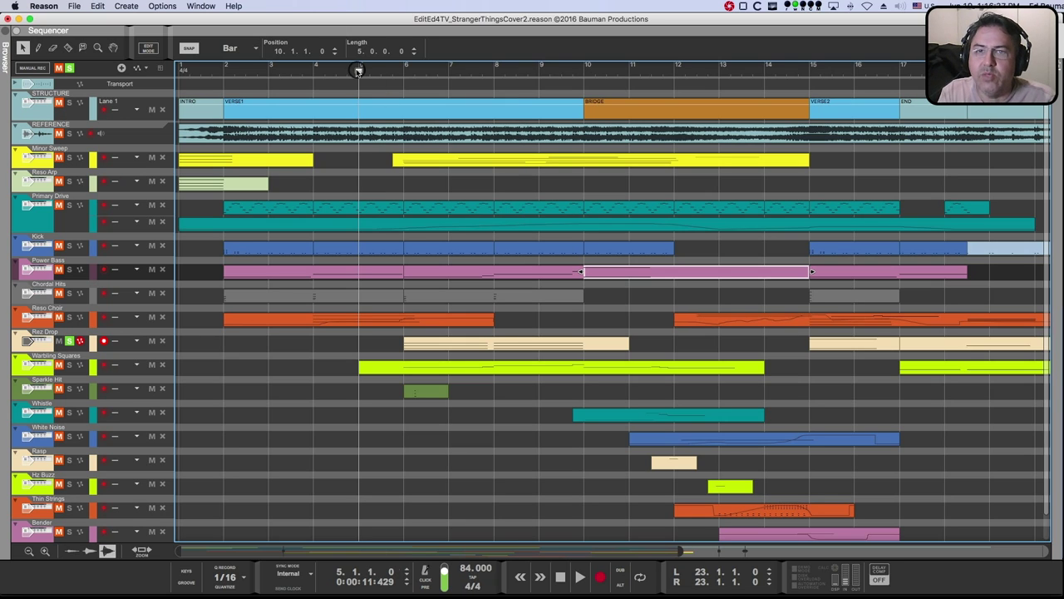
click(70, 364)
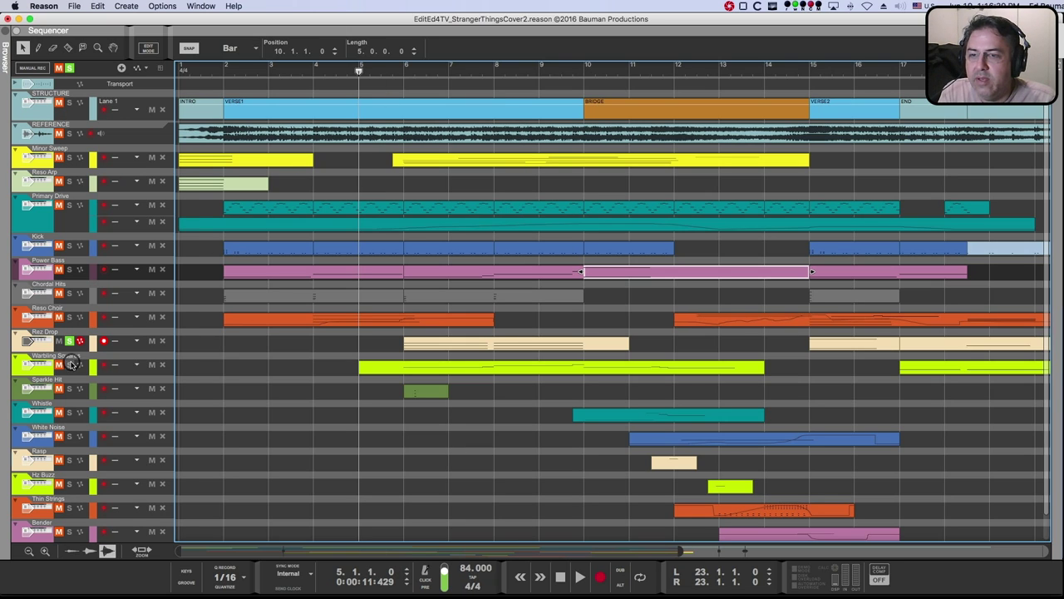
click(70, 340)
key(space)
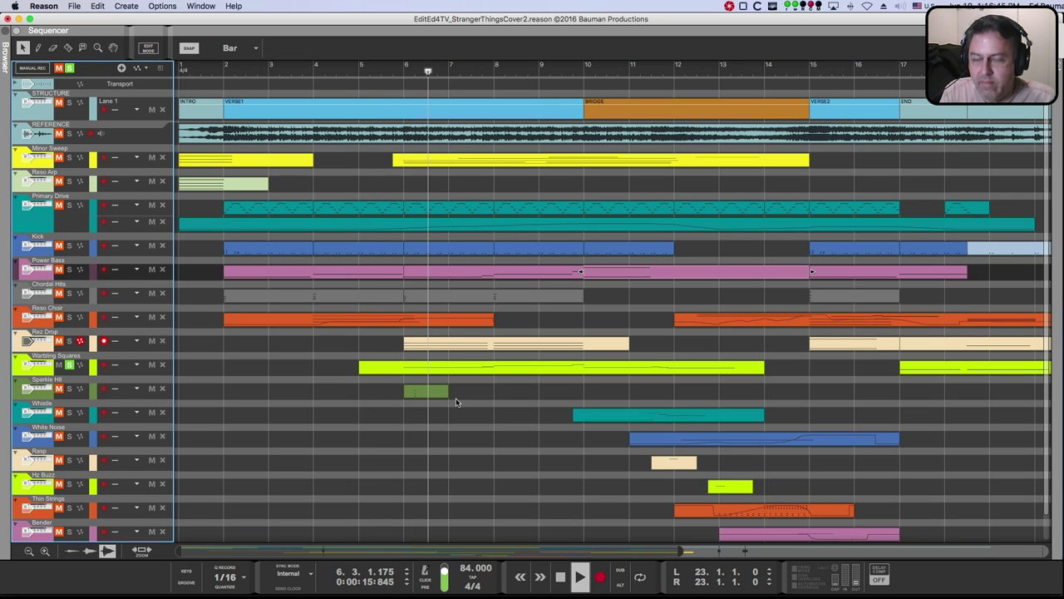
key(F5)
key(F6)
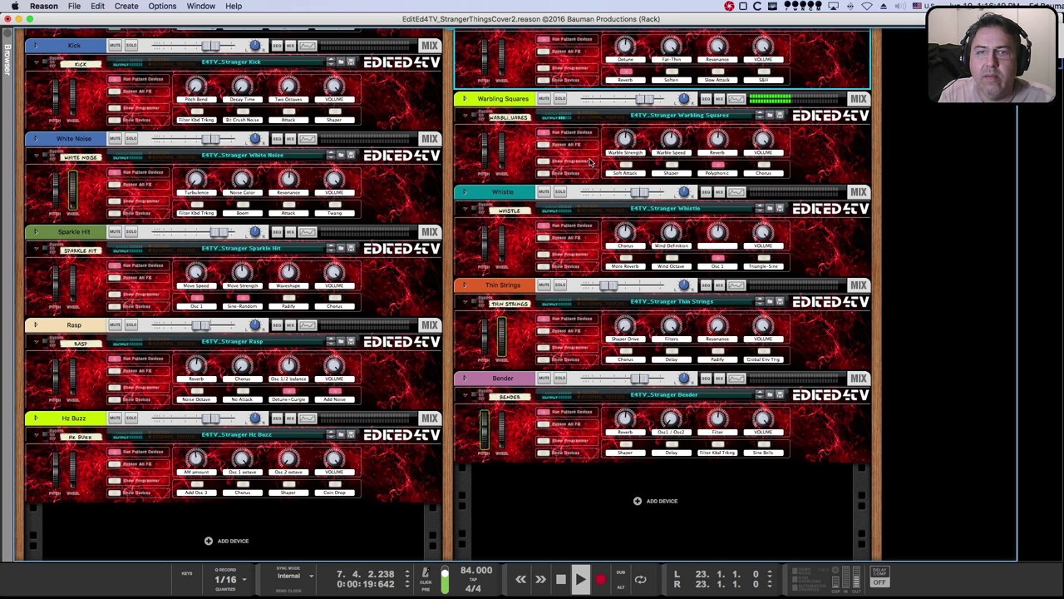
click(544, 172)
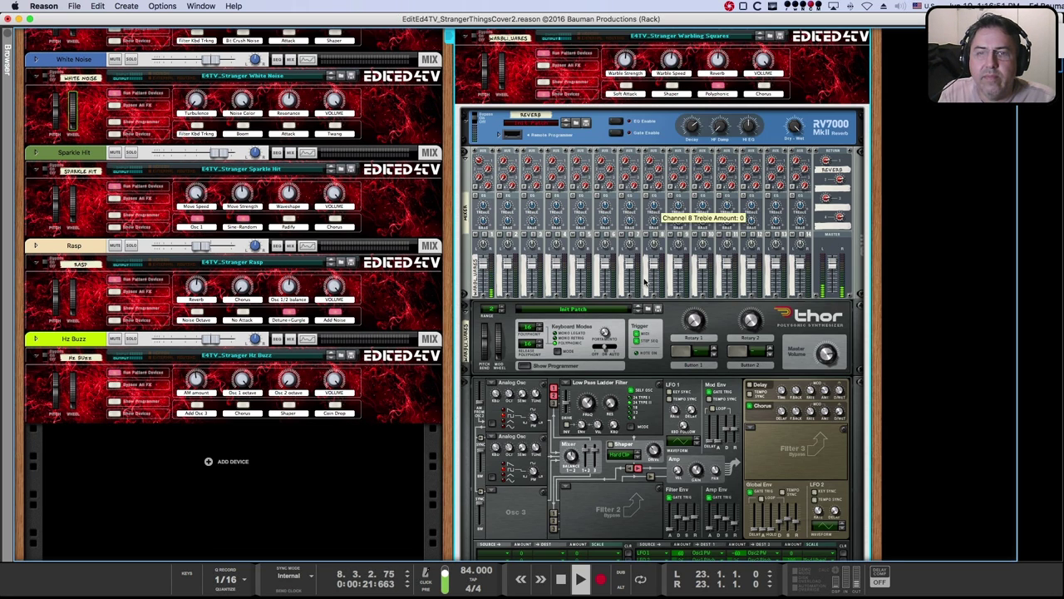
scroll(615, 346, down, 2)
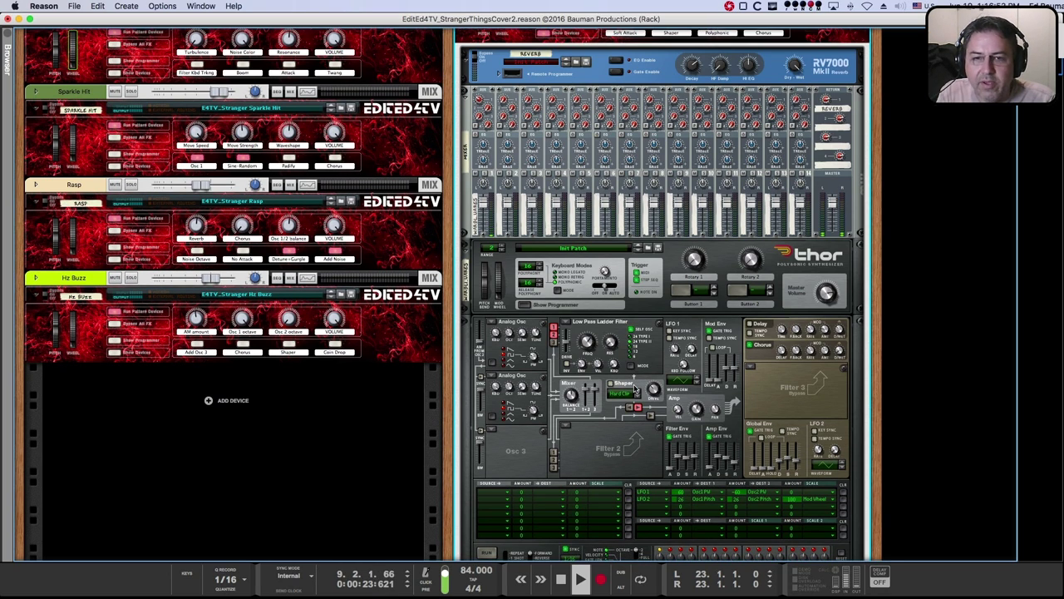
scroll(619, 343, down, 1)
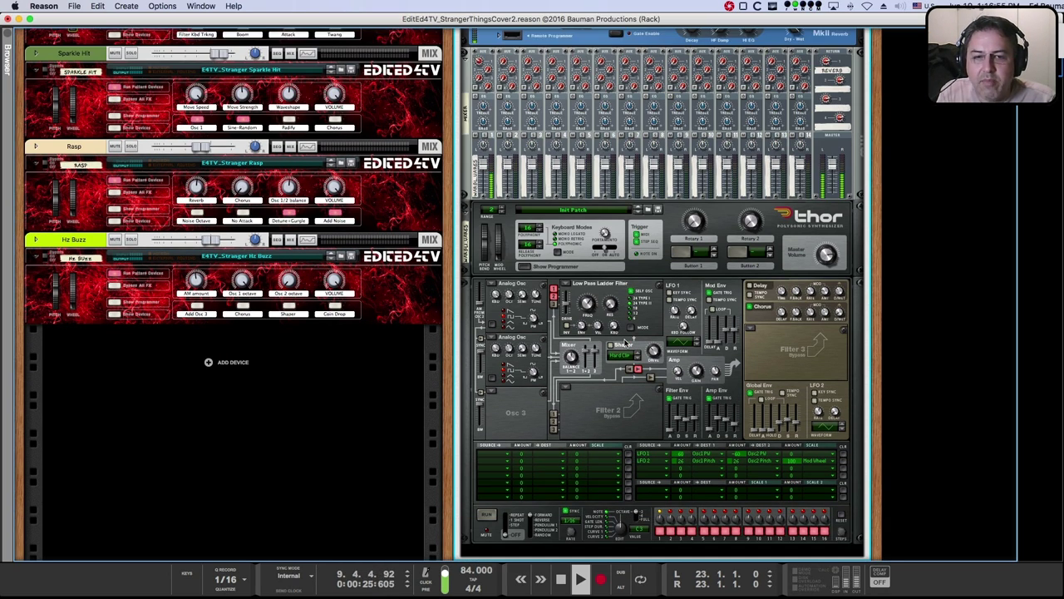
scroll(626, 342, up, 1)
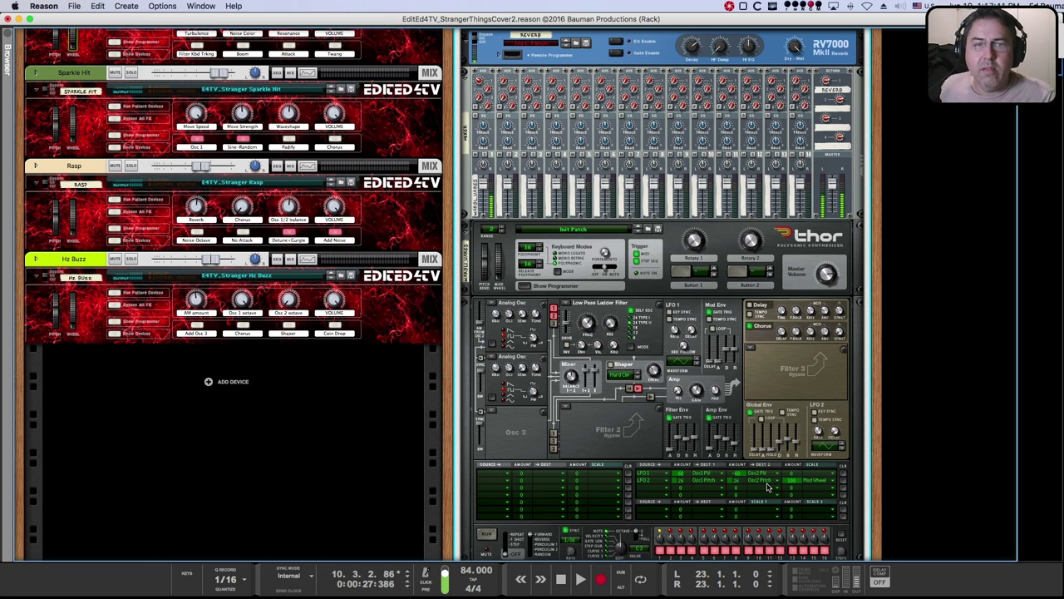
scroll(756, 359, up, 5)
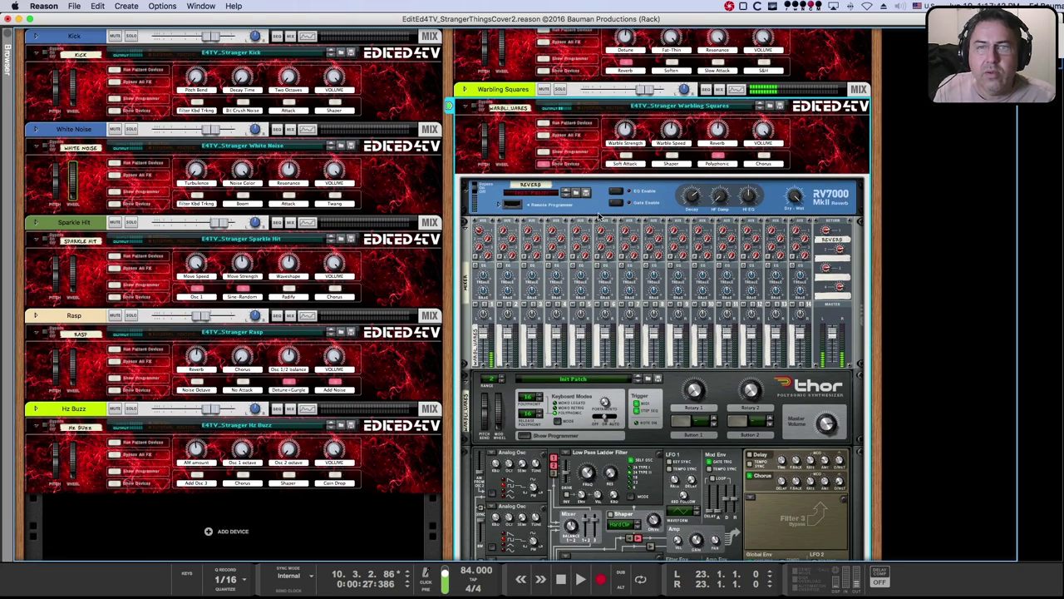
click(547, 167)
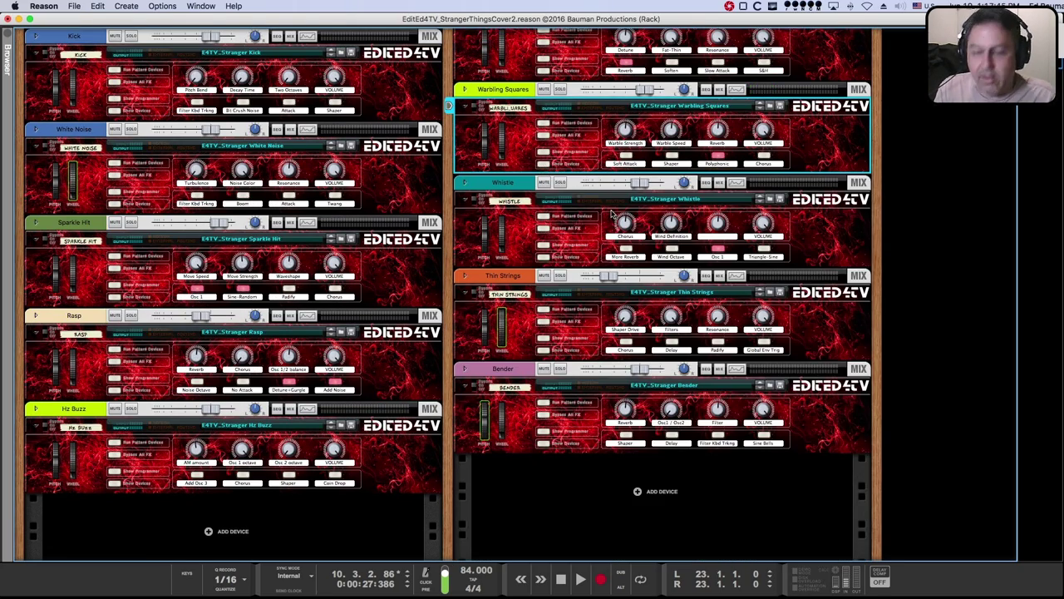
- In the sequencer, solo the Sparkle Hit track and set the song position to bar 6
key(F5)
key(F7)
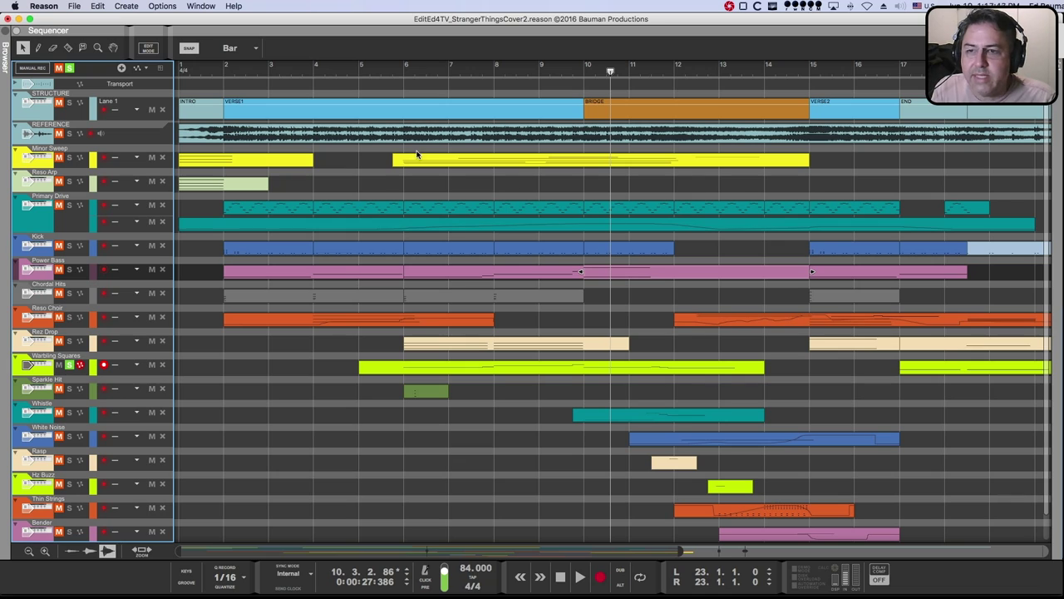
click(69, 388)
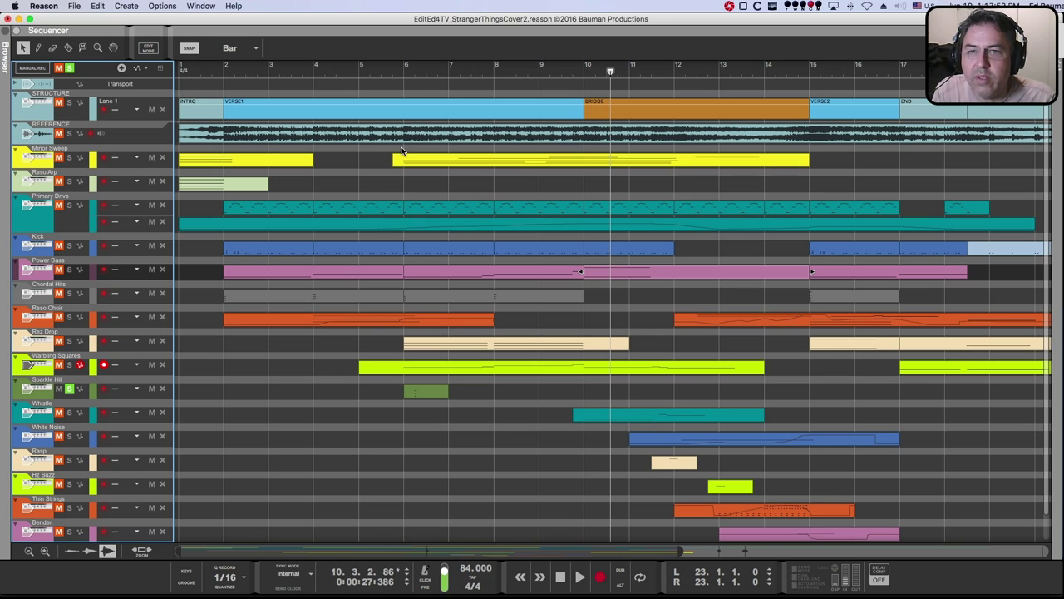
click(404, 73)
- Play, stop and replay from bar 6, then return to the device rack
key(space)
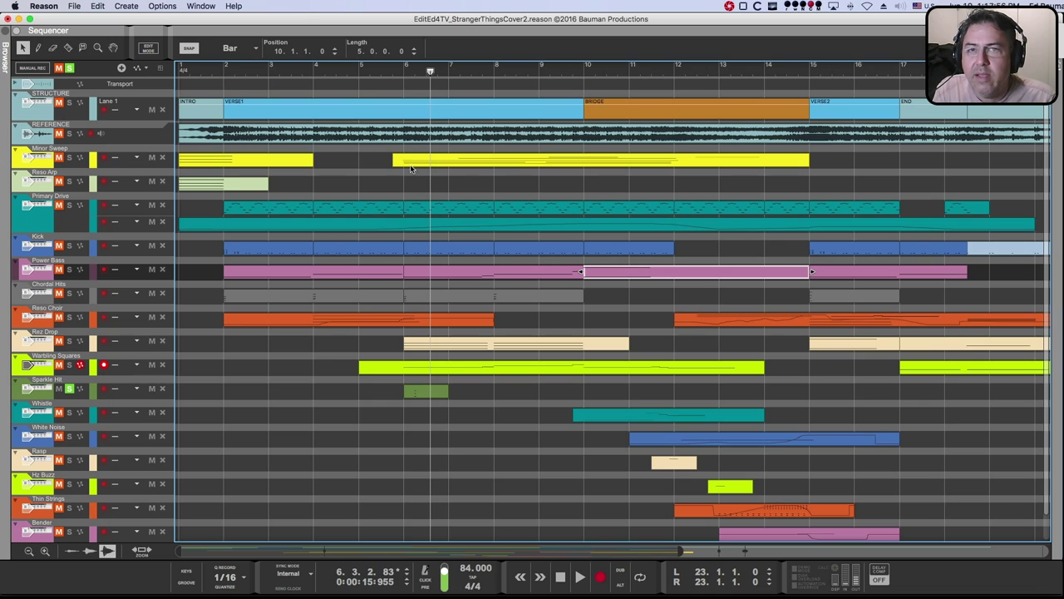
key(space)
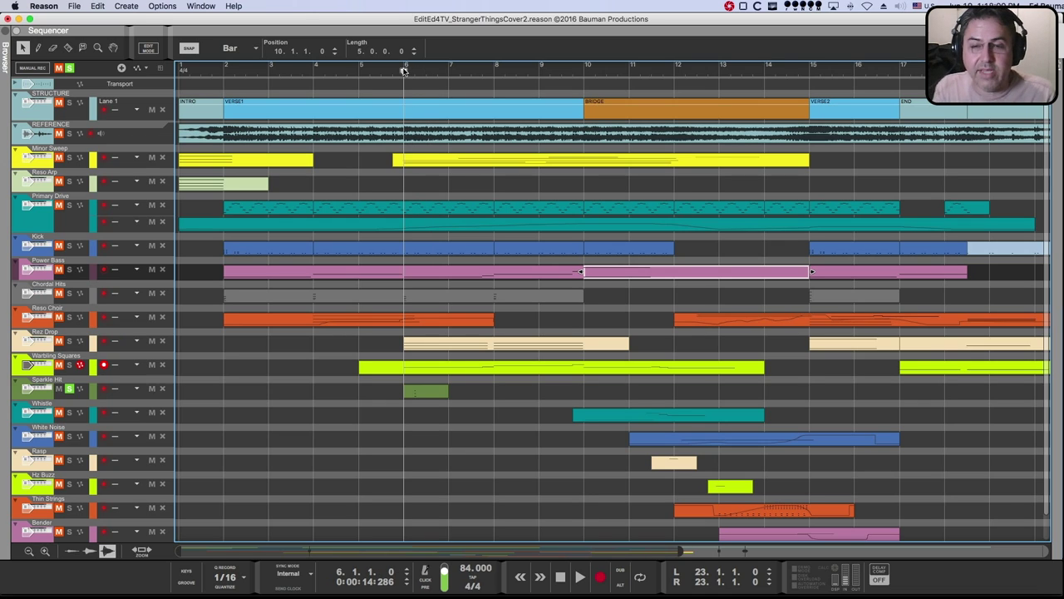
key(space)
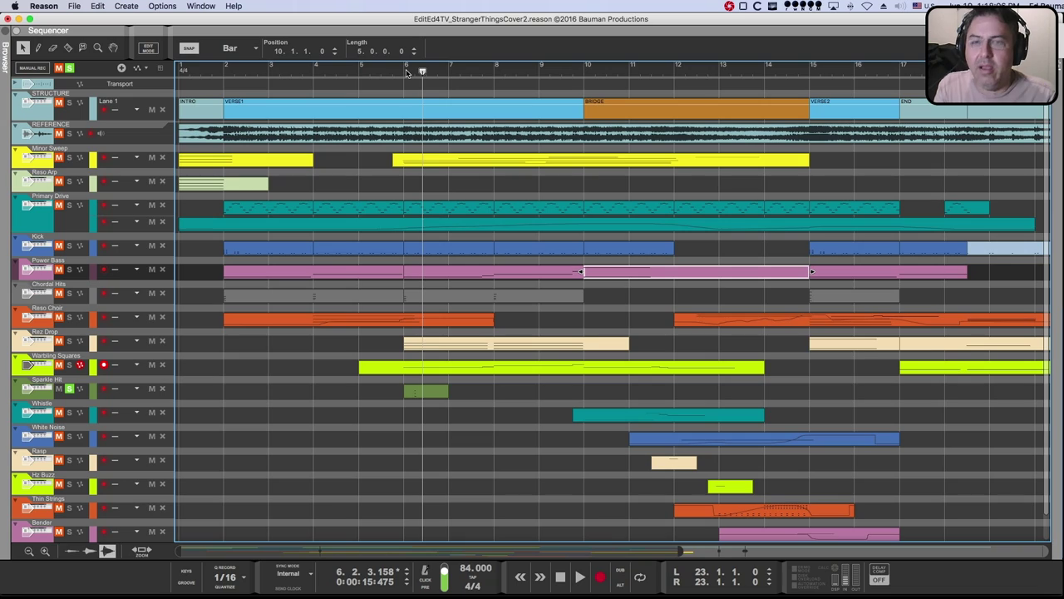
key(F5)
key(F6)
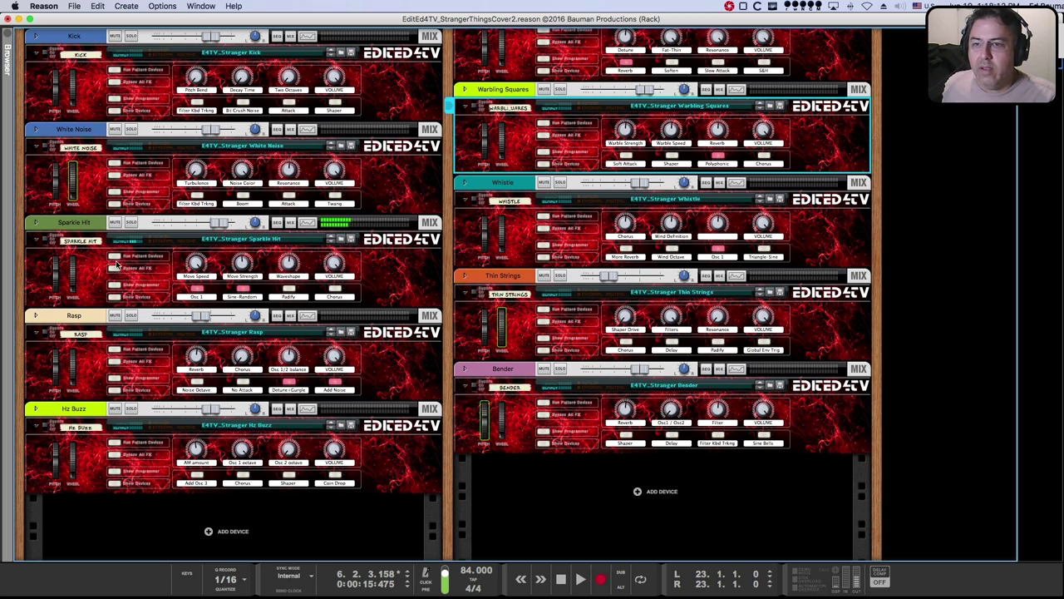
click(114, 297)
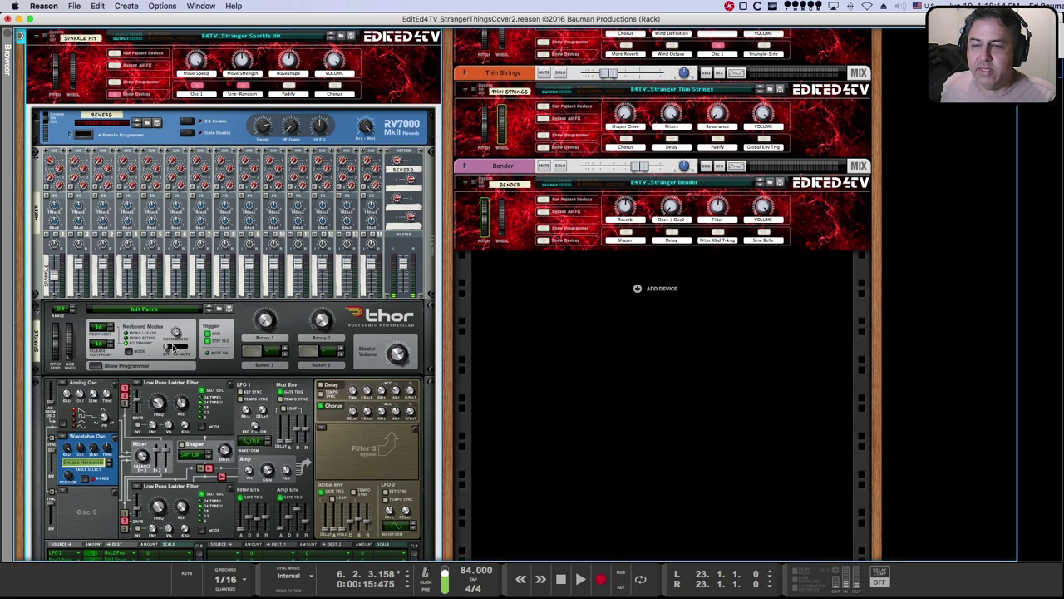
scroll(175, 349, down, 3)
scroll(173, 350, down, 2)
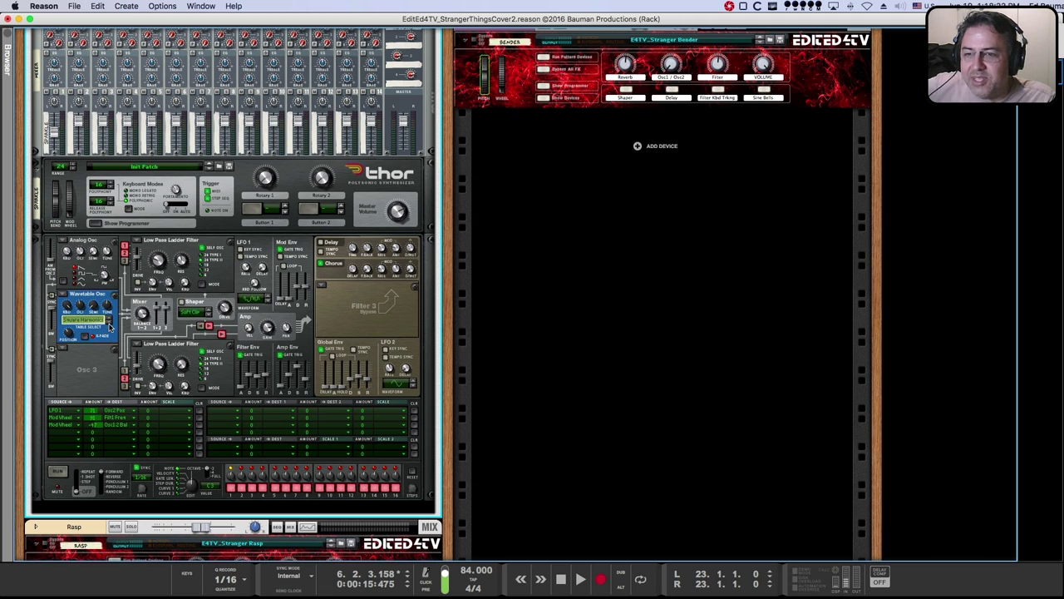
click(125, 248)
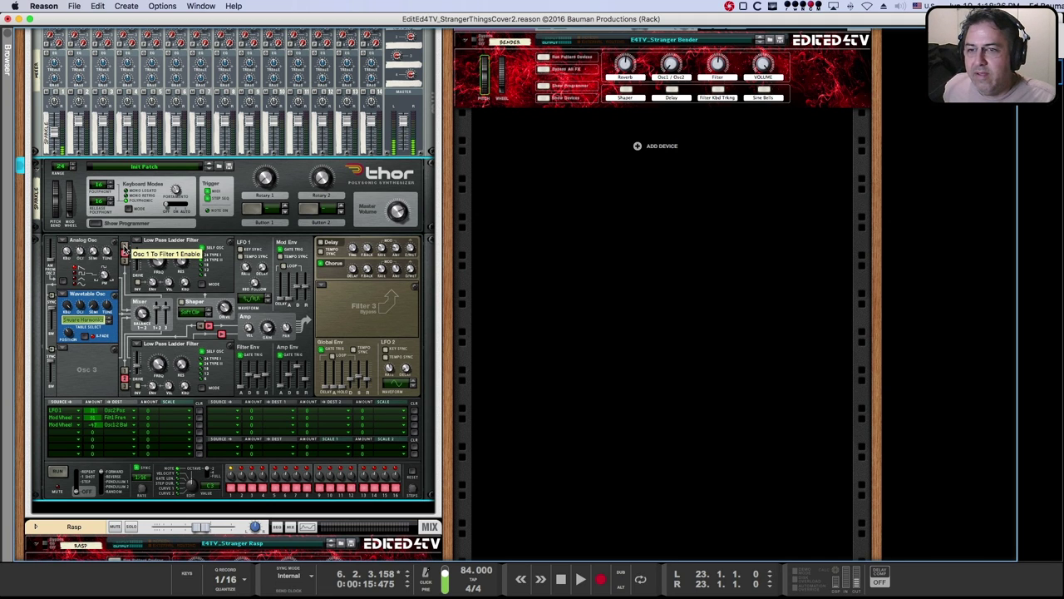
click(125, 247)
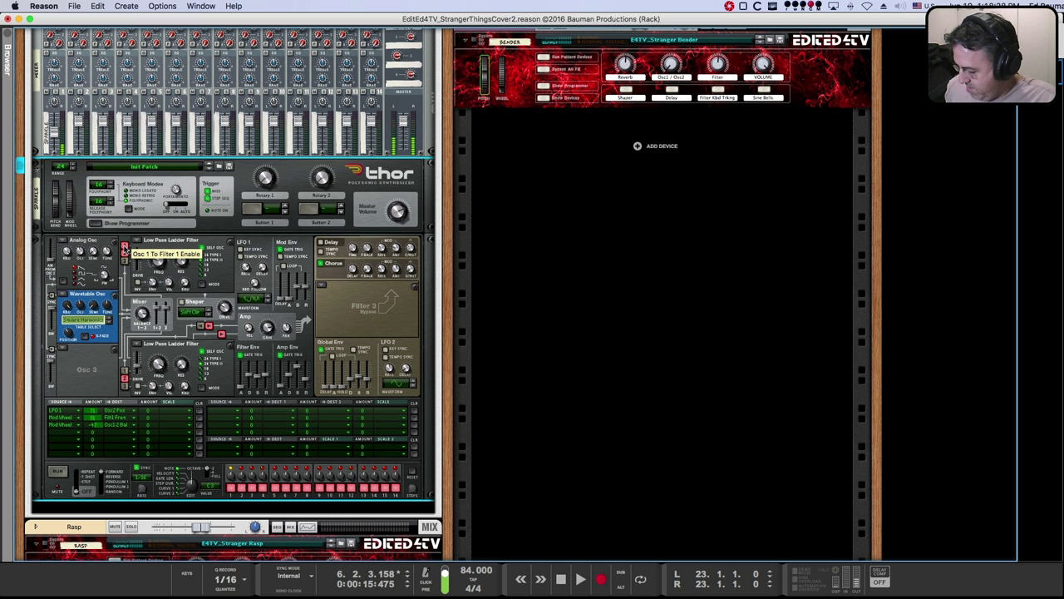
scroll(124, 248, up, 10)
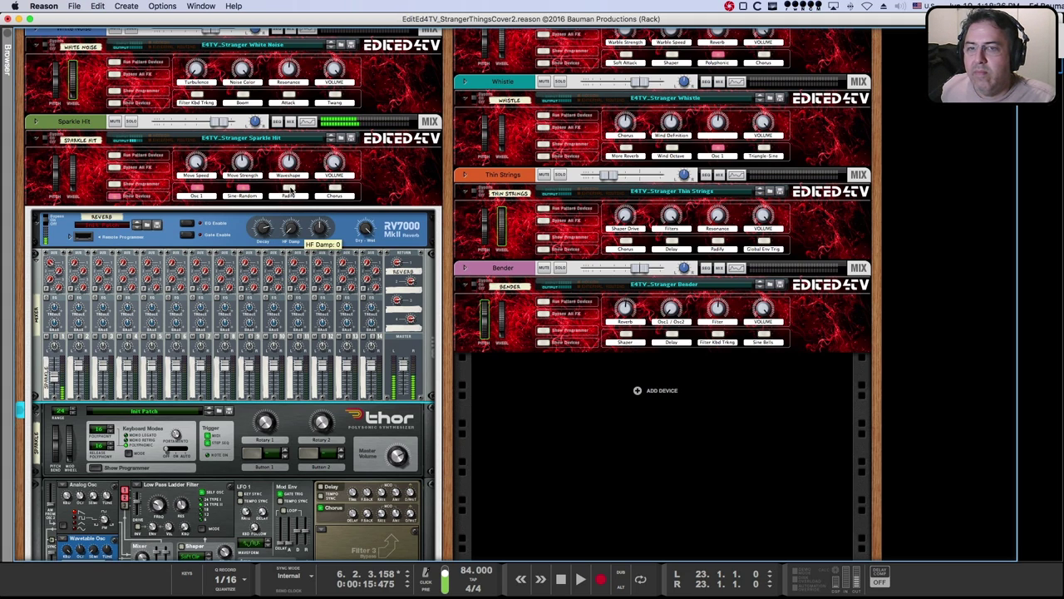
click(290, 191)
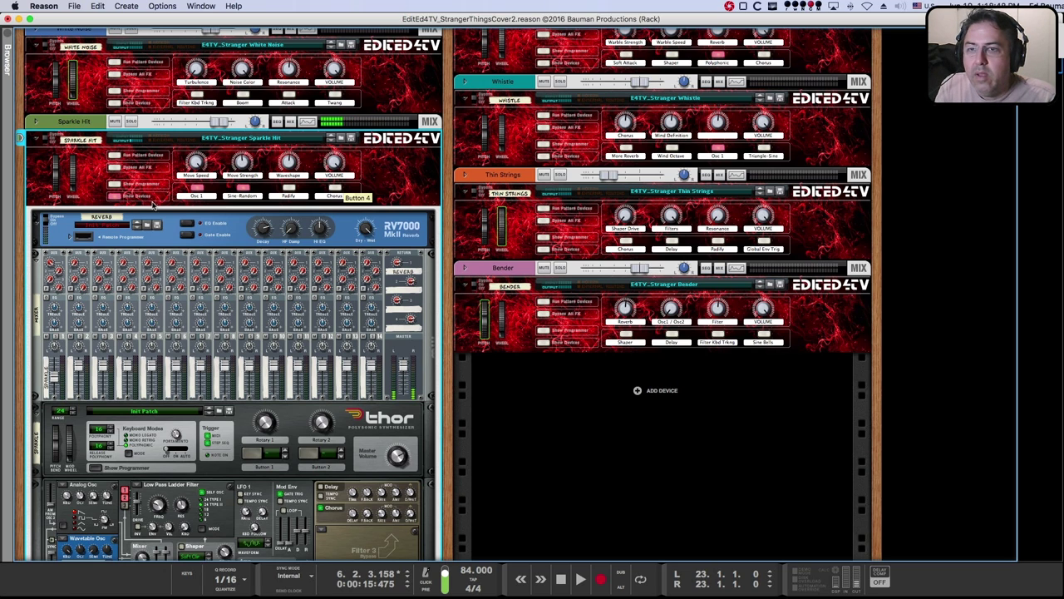
click(117, 198)
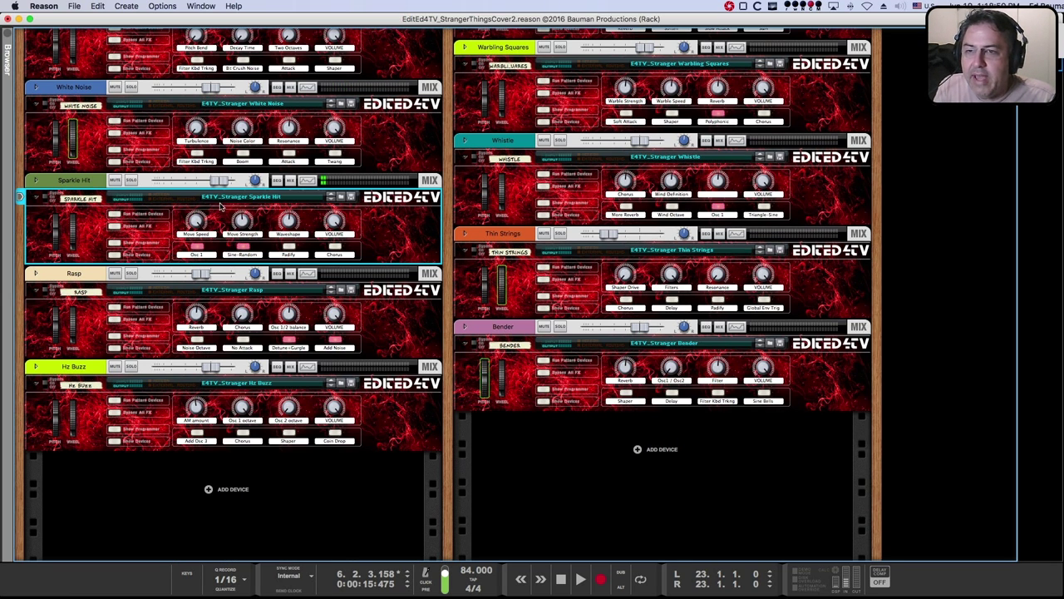
key(super+Tab)
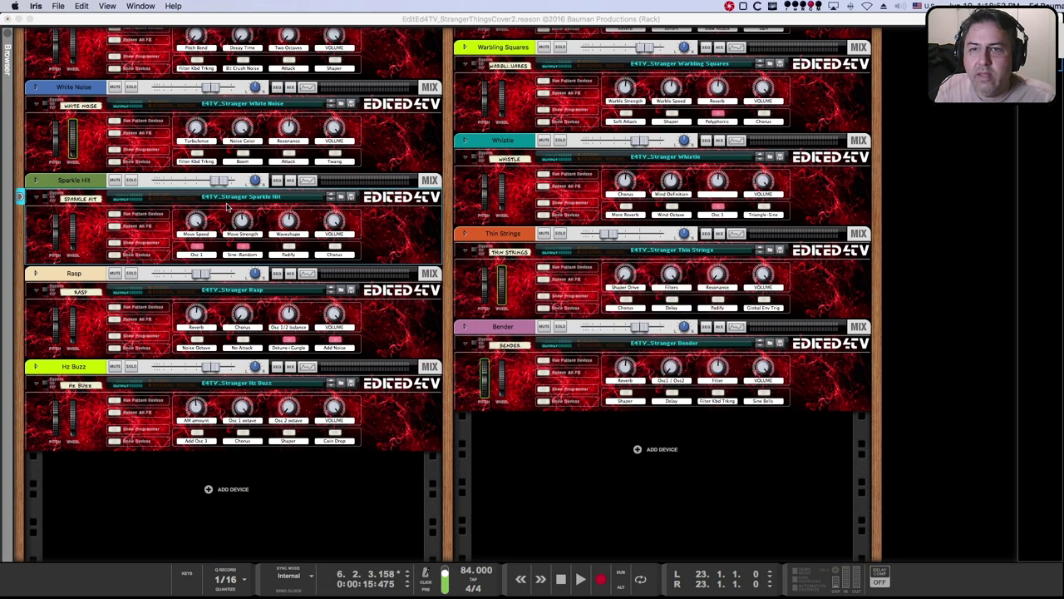
key(super+Tab)
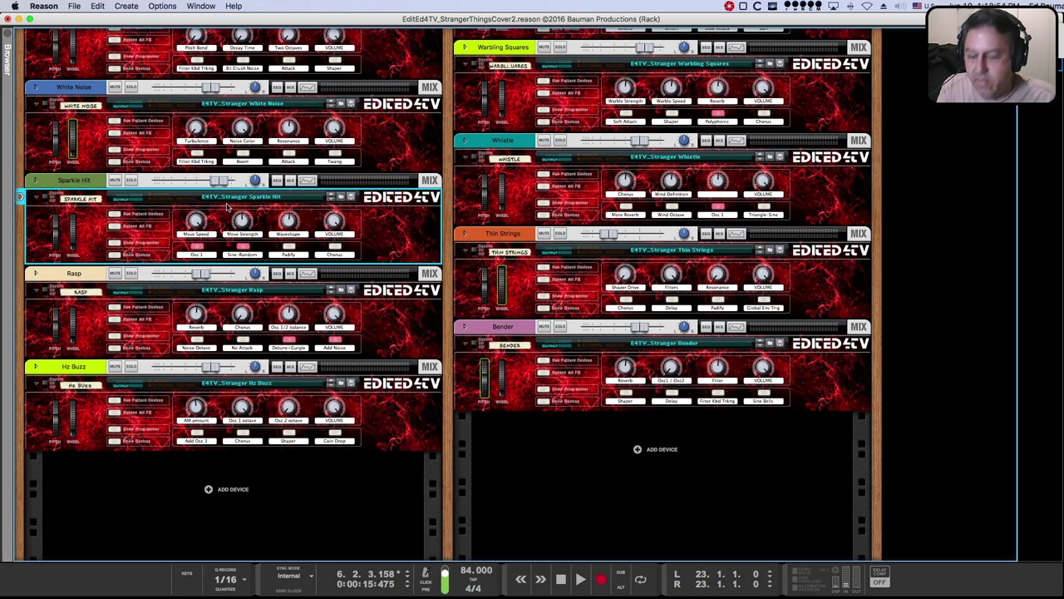
key(F5)
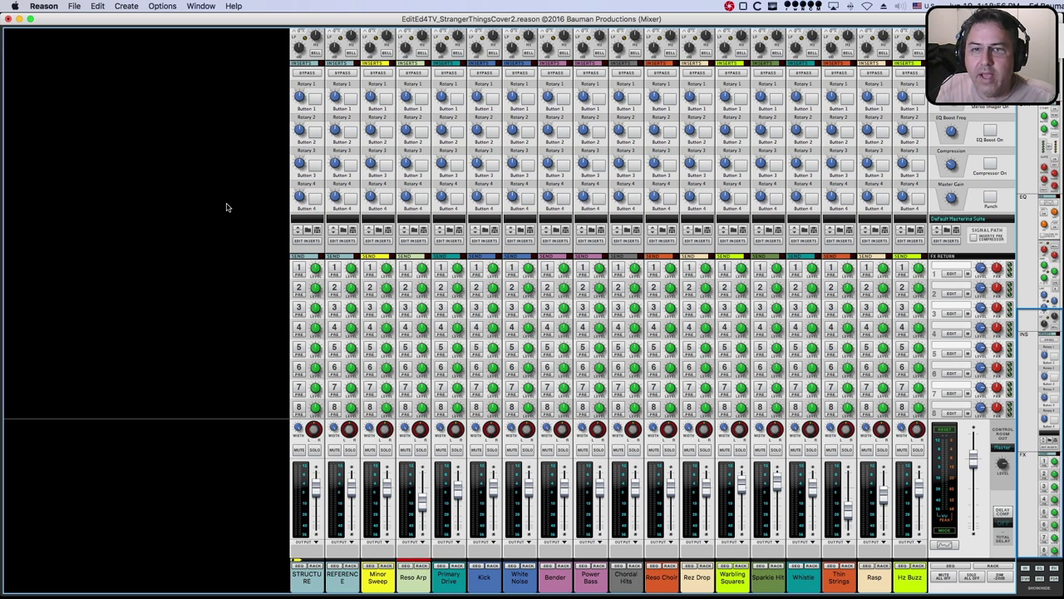
- In the sequencer, play the song from bar 11 and stop it
key(F7)
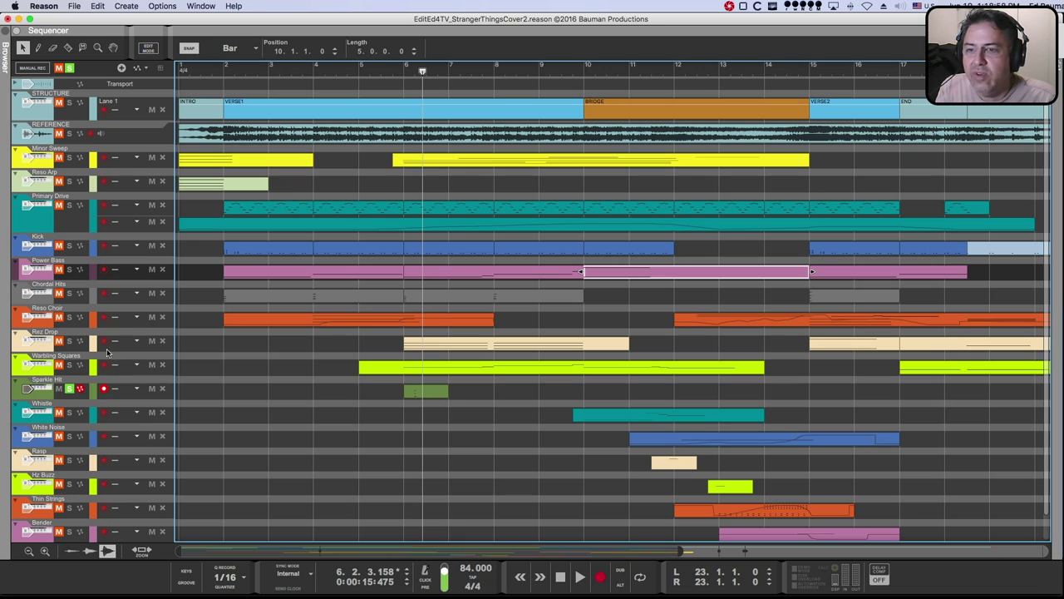
click(70, 393)
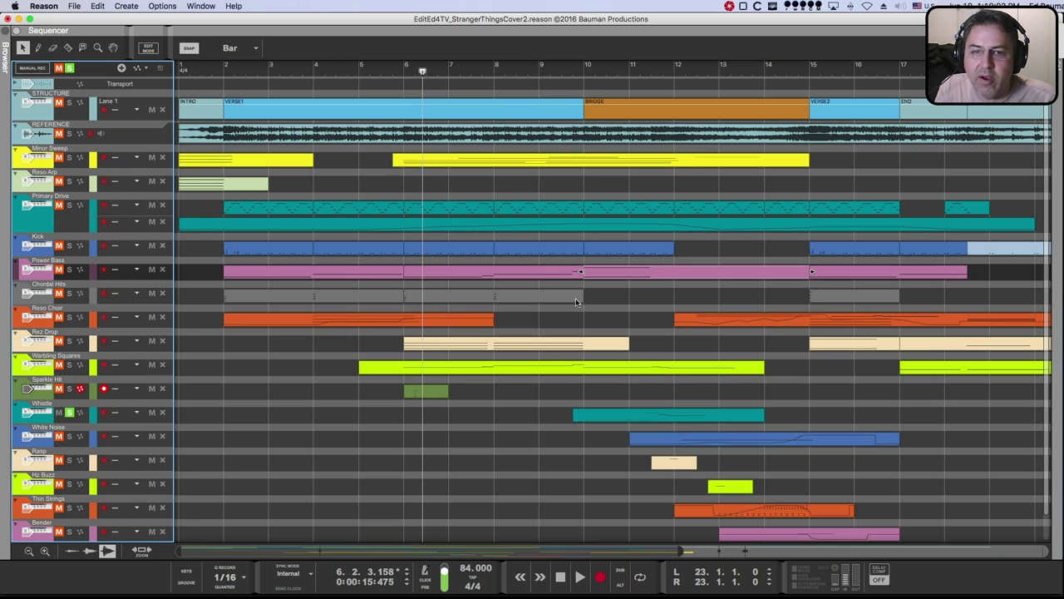
click(627, 71)
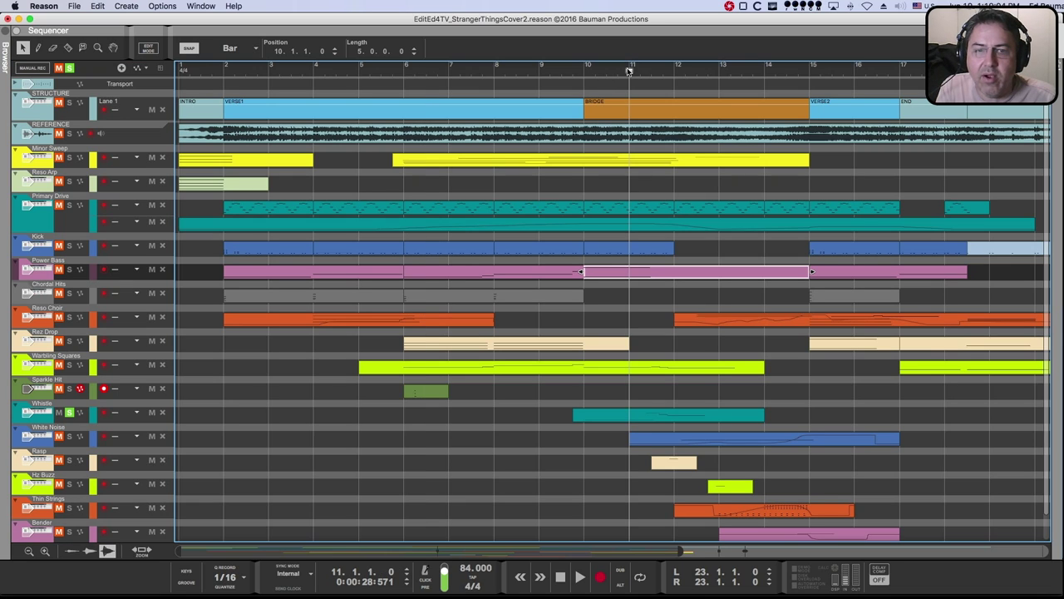
key(space)
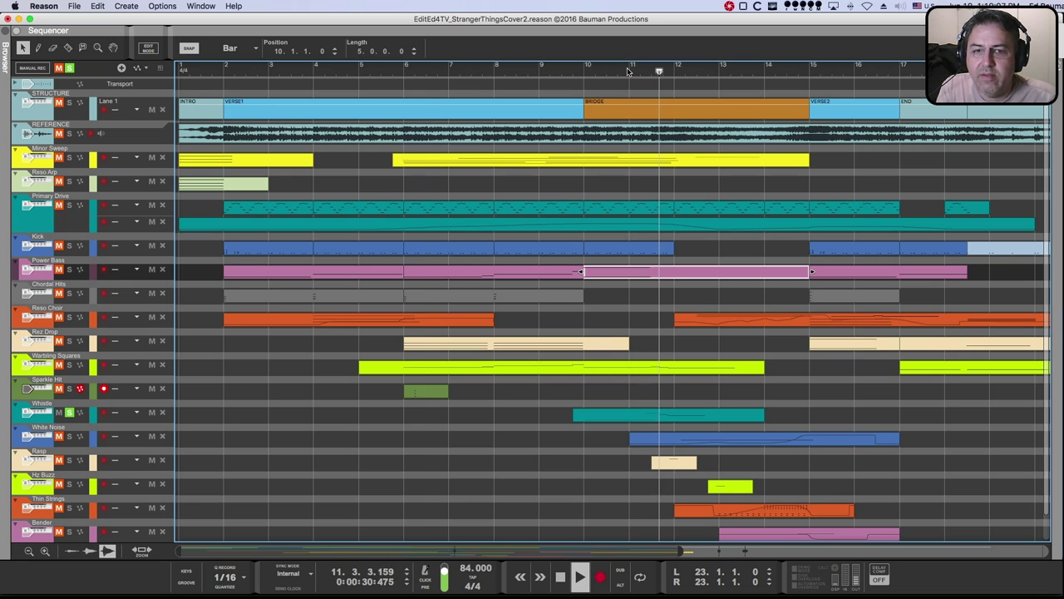
key(space)
- Turn Whistle's solo off, replay from bar 11, then solo Whistle again
click(71, 413)
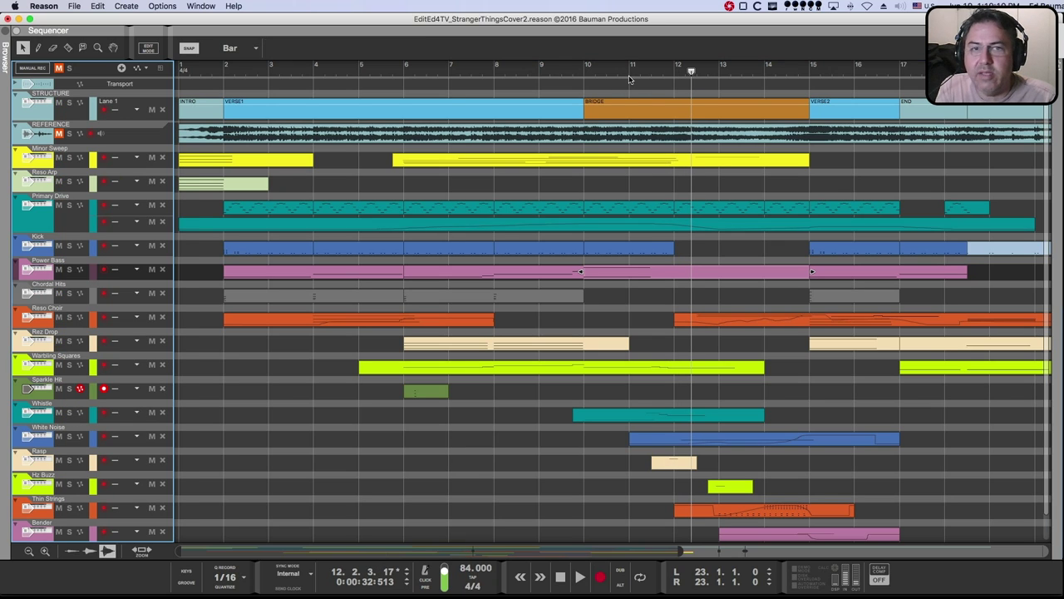
key(ctrl+z)
key(space)
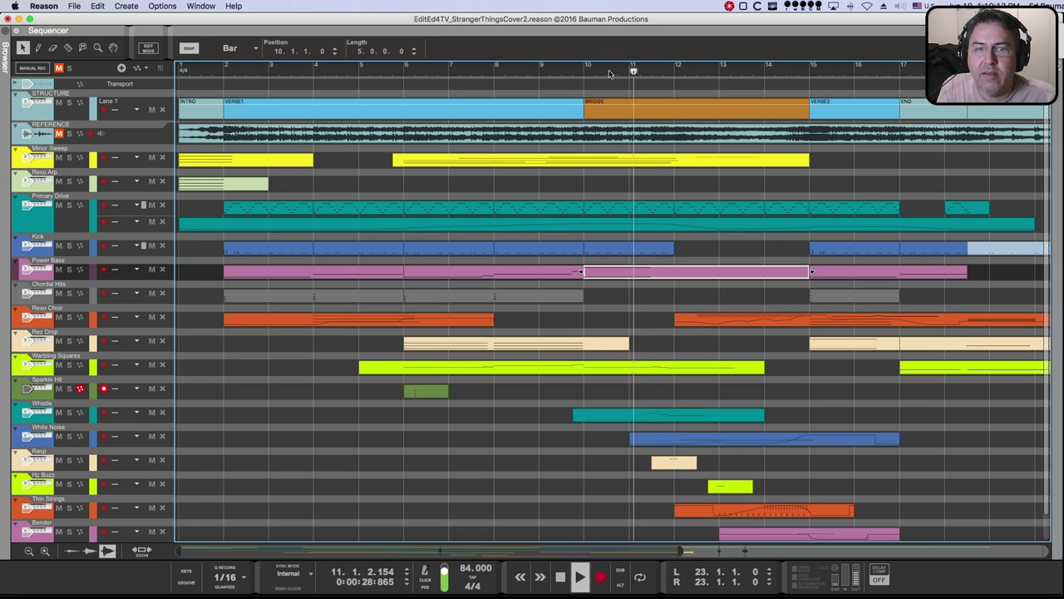
click(69, 412)
key(super+Tab)
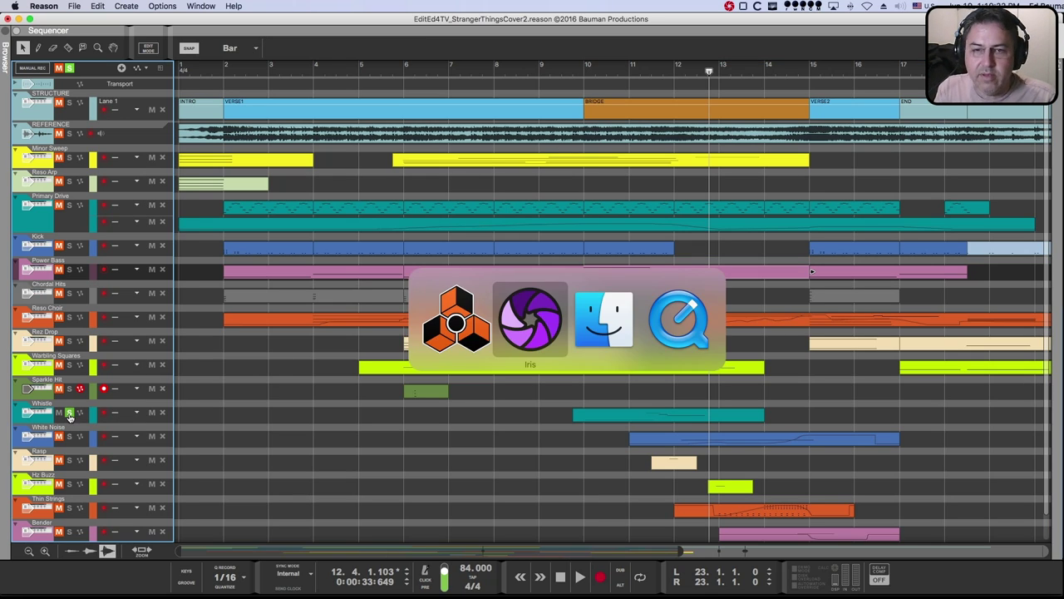
- In the rack, expand Whistle, toggle a Thor oscillator's filter 1 routing, then collapse Whistle
key(F5)
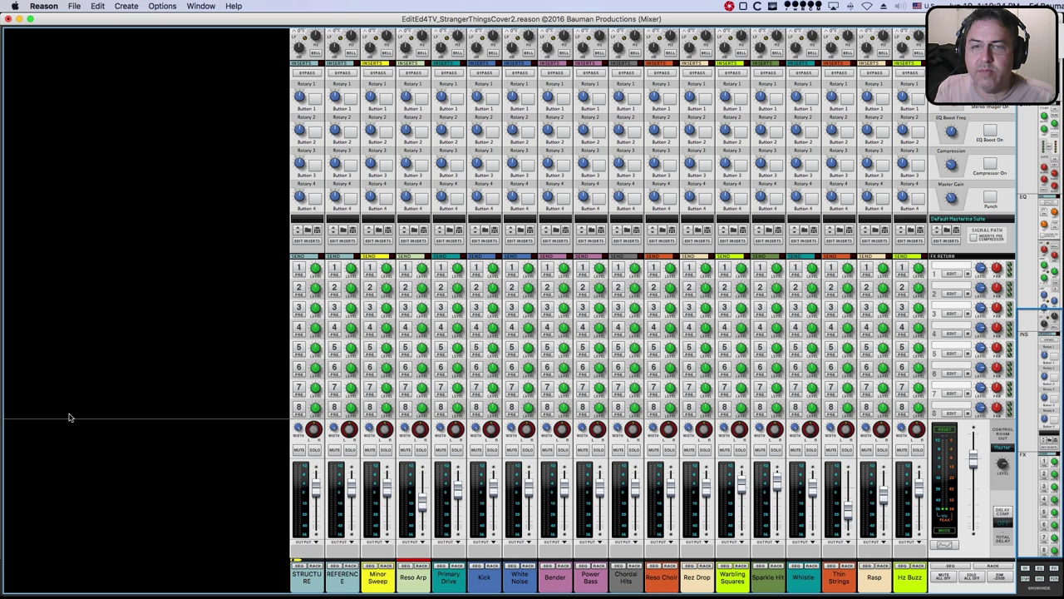
key(F6)
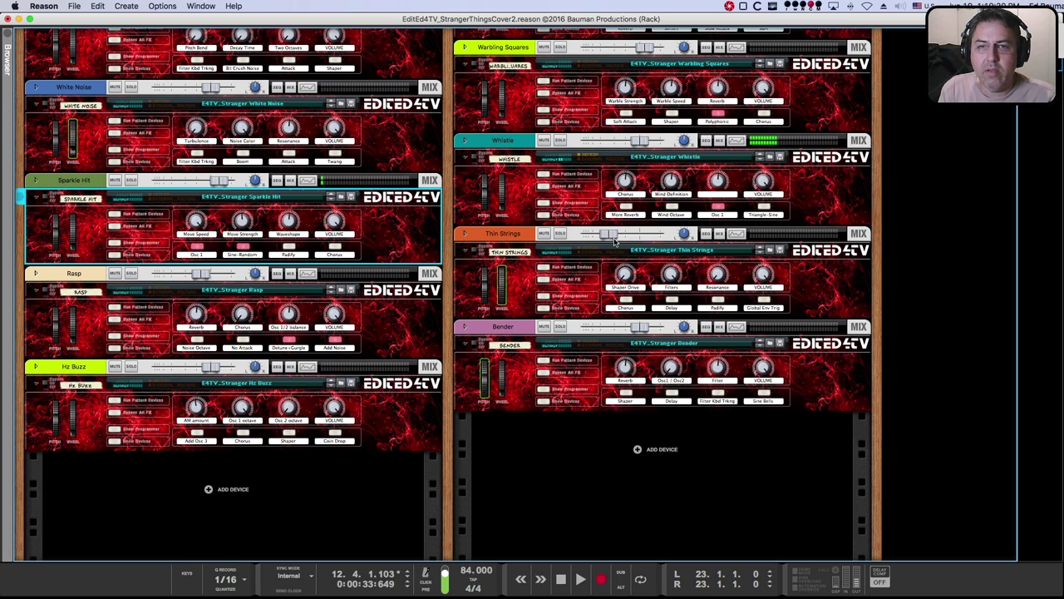
click(542, 214)
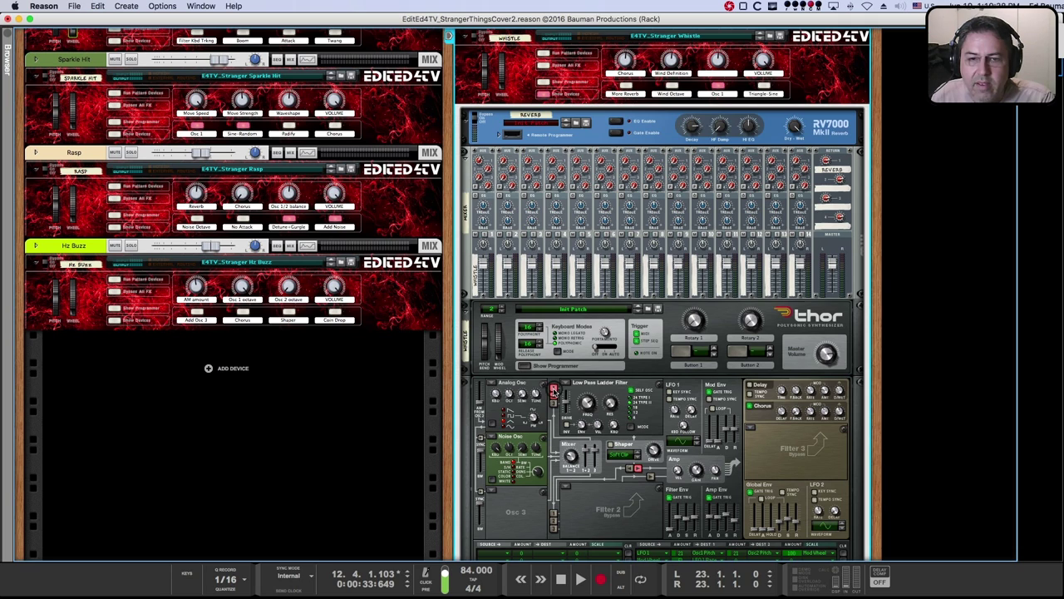
click(554, 397)
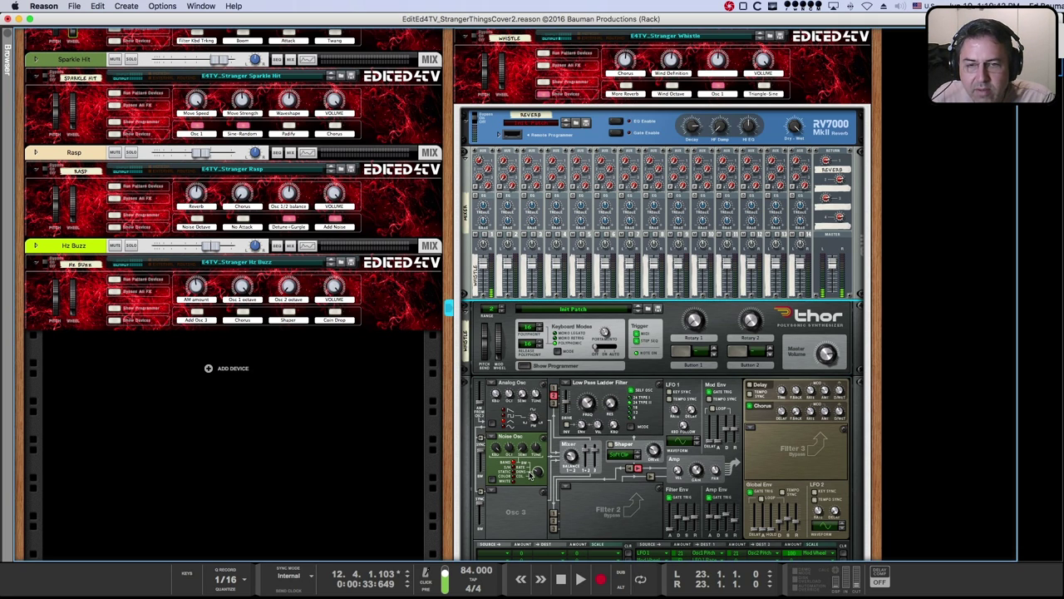
click(554, 389)
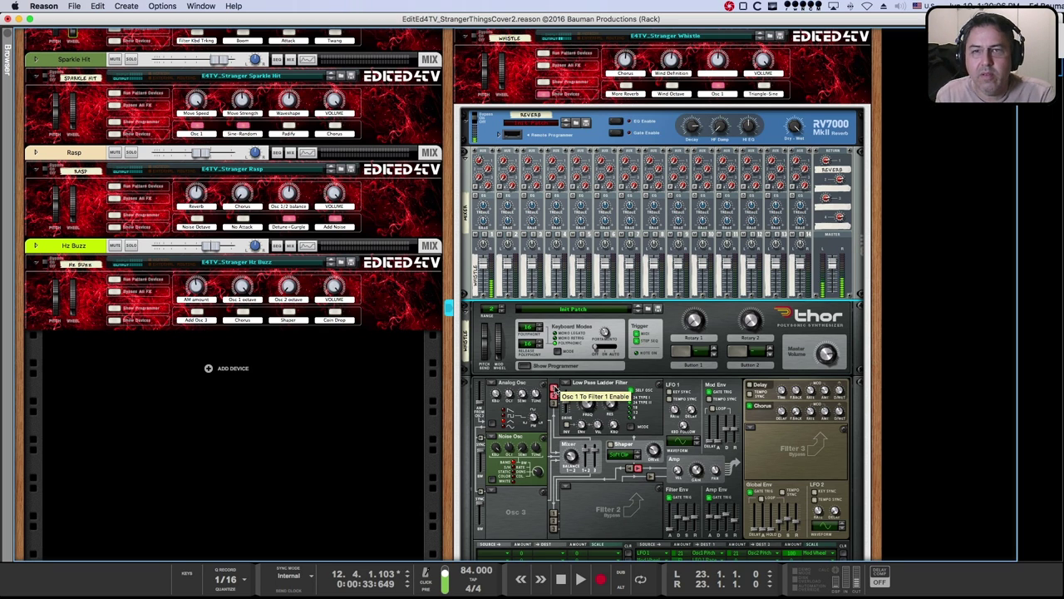
click(545, 93)
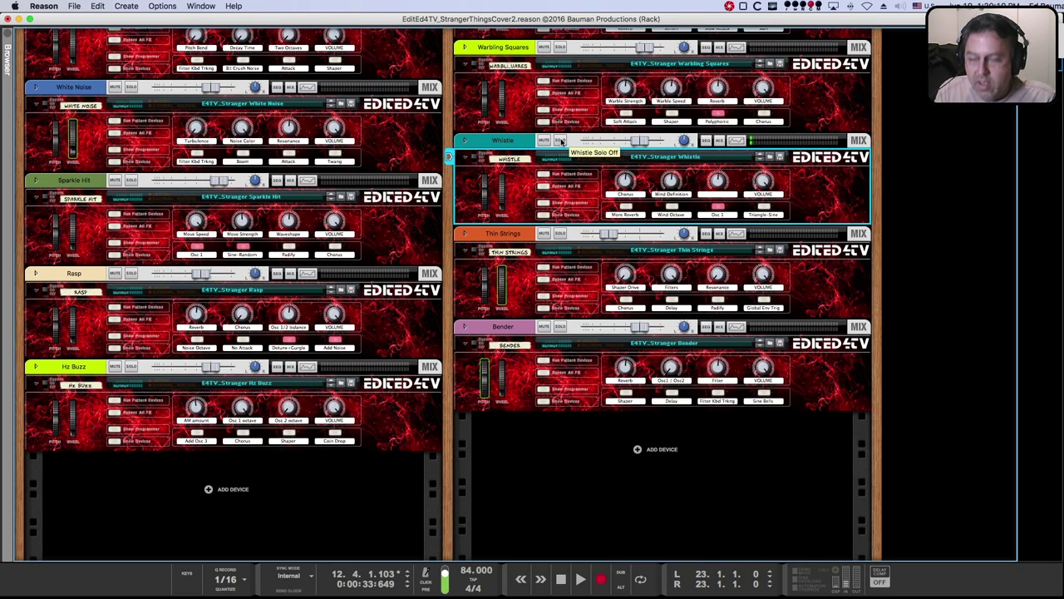
- In the Sequencer, move the solo from Whistle to the White Noise track
key(super+Tab)
key(F5)
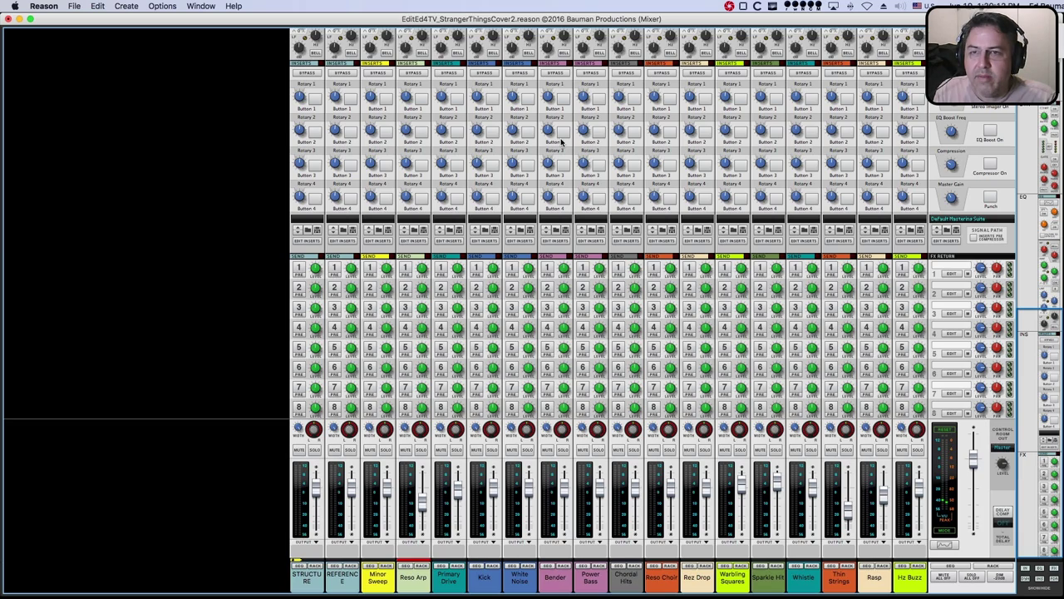
key(F7)
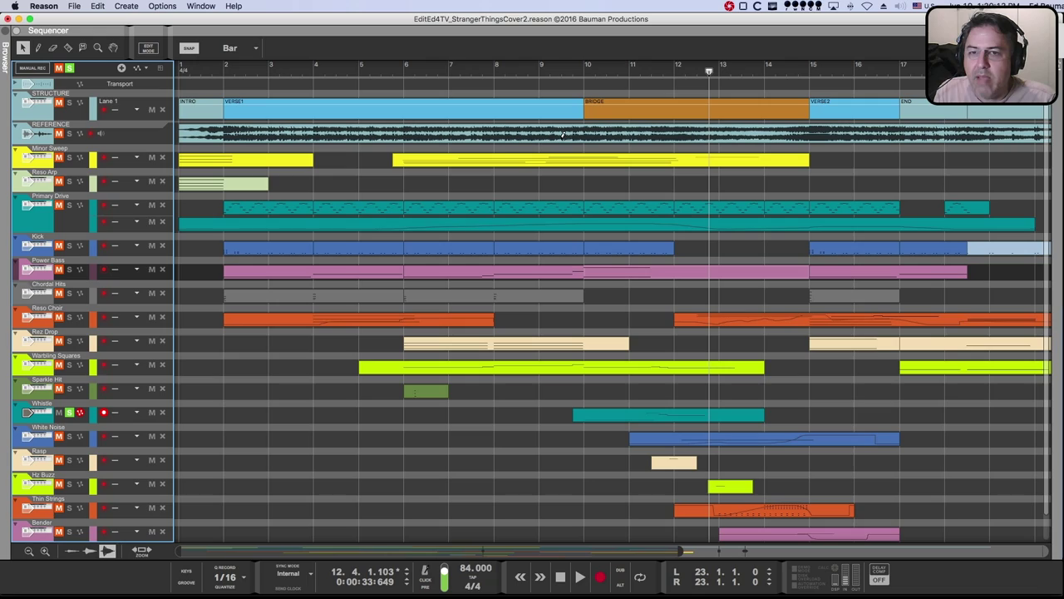
click(69, 436)
click(70, 412)
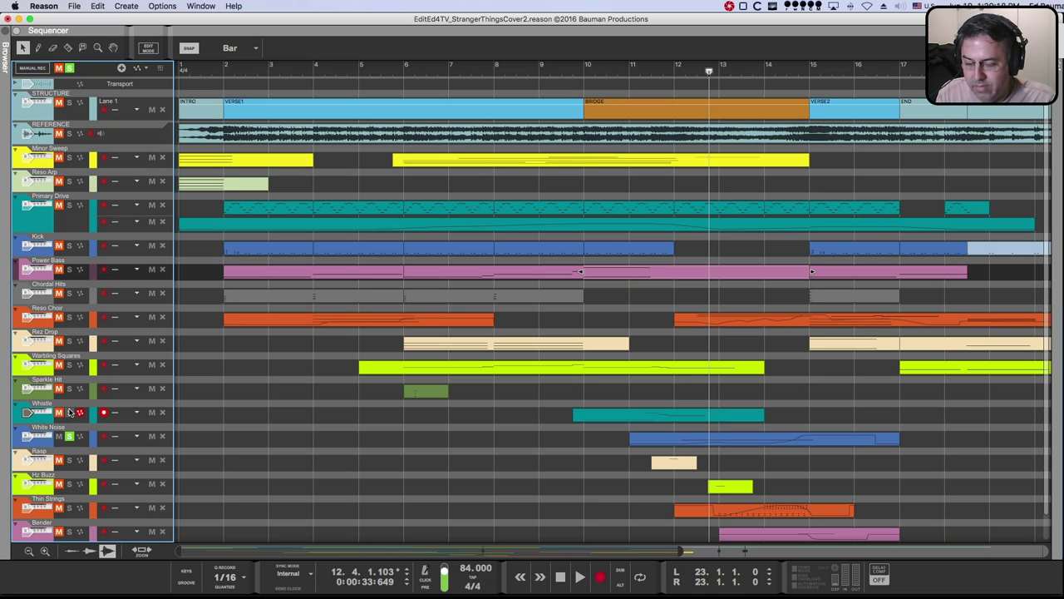
- Play the bridge from bar 11 with White Noise soloed, stopping at 15.1.4.5, then show the rack
key(F5)
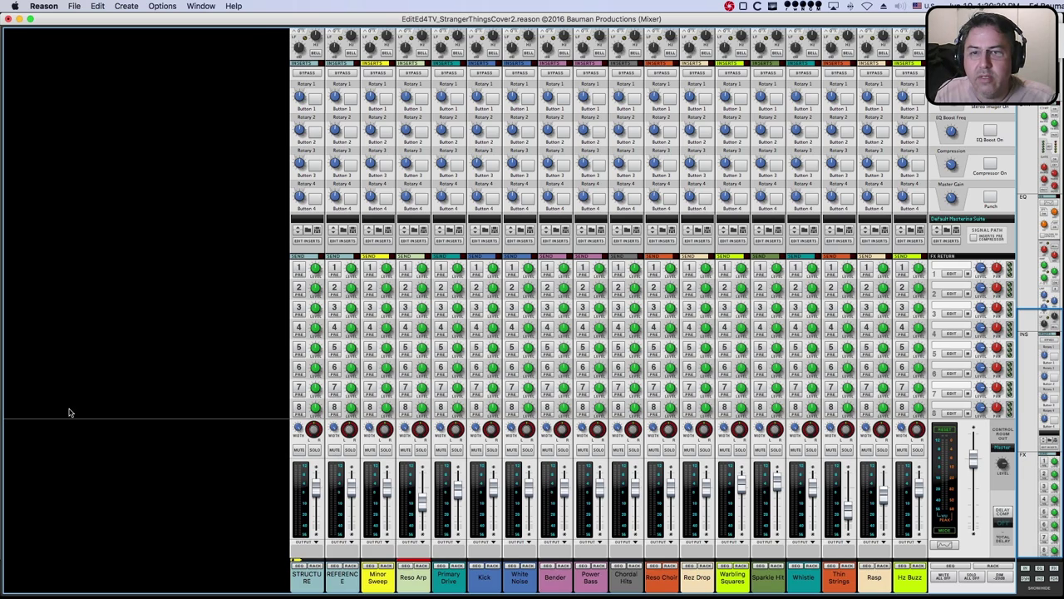
key(F6)
key(F7)
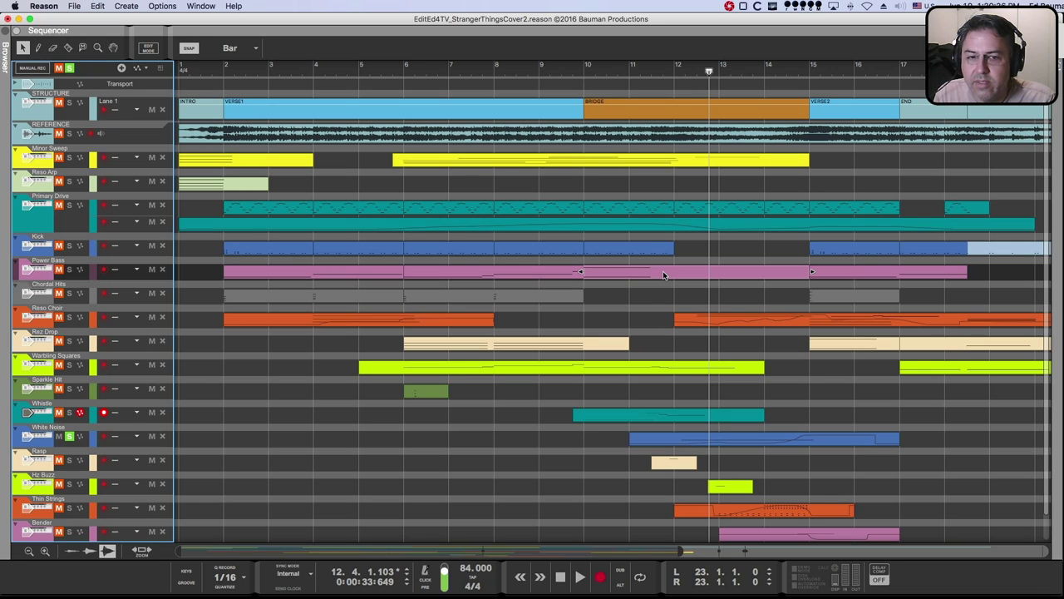
click(634, 71)
click(634, 271)
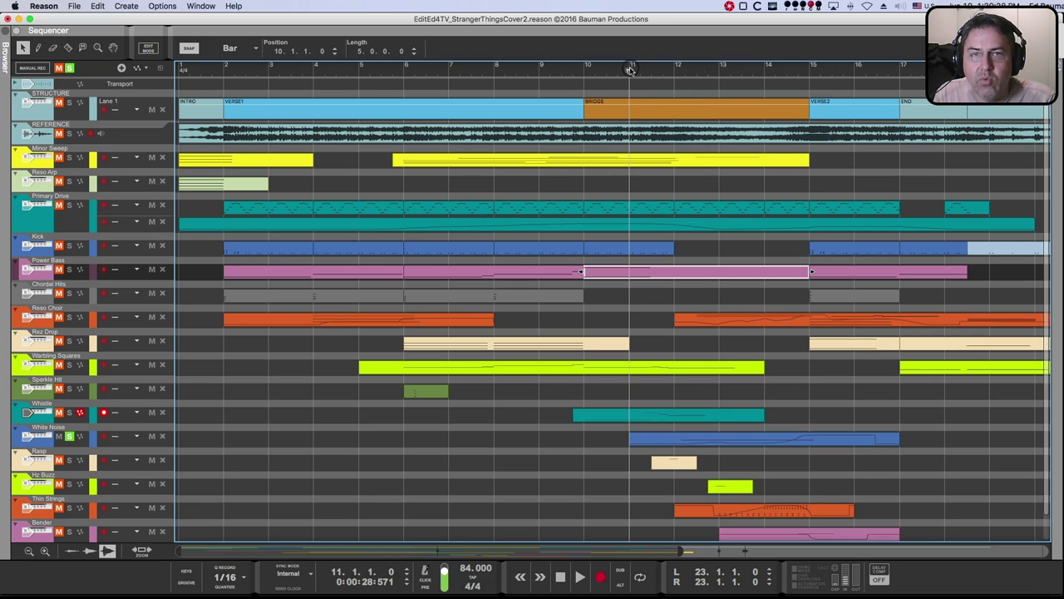
key(space)
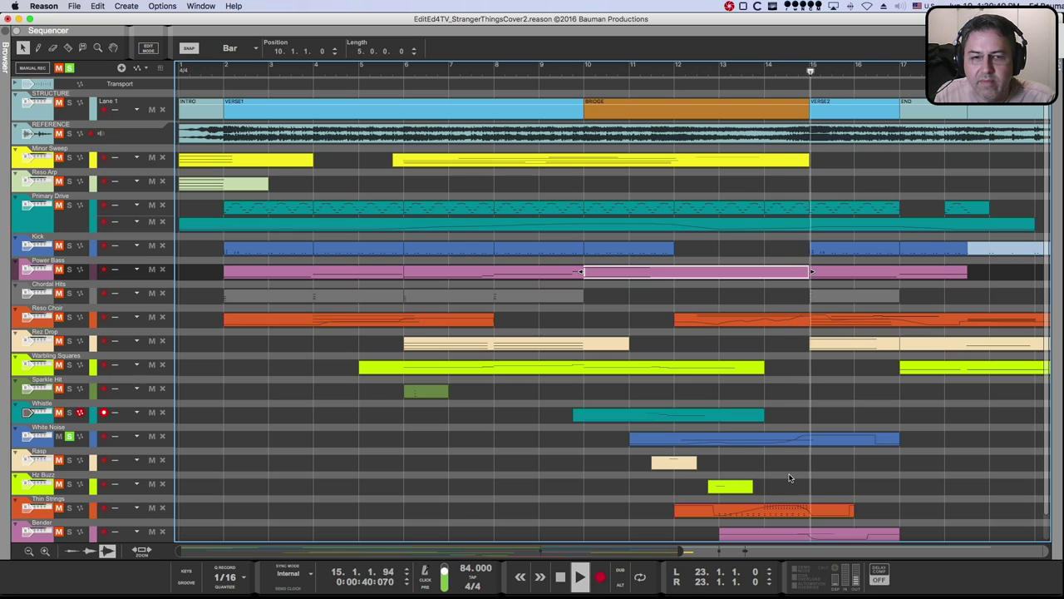
key(space)
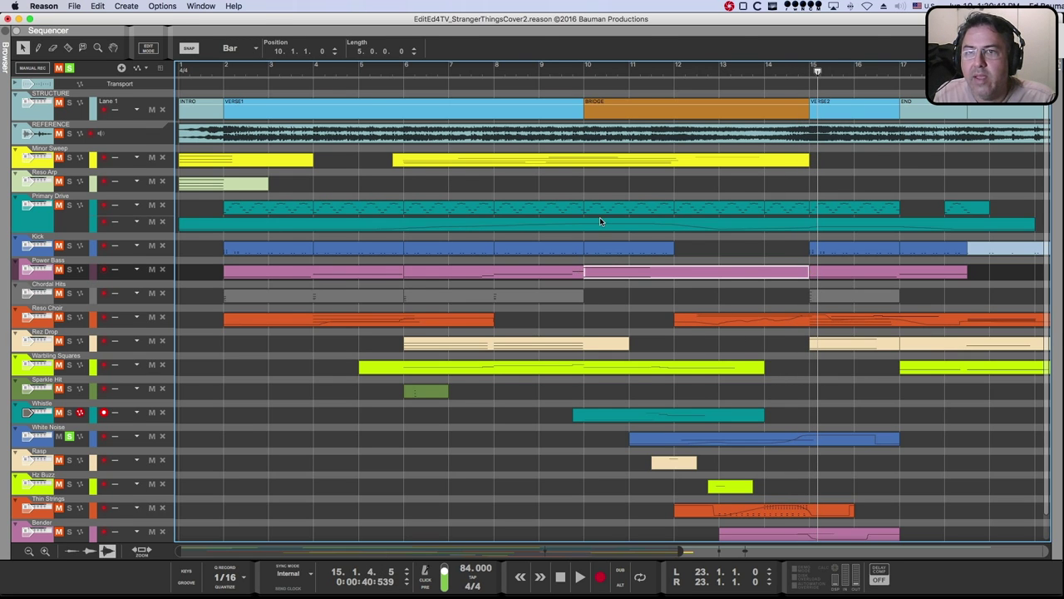
key(F6)
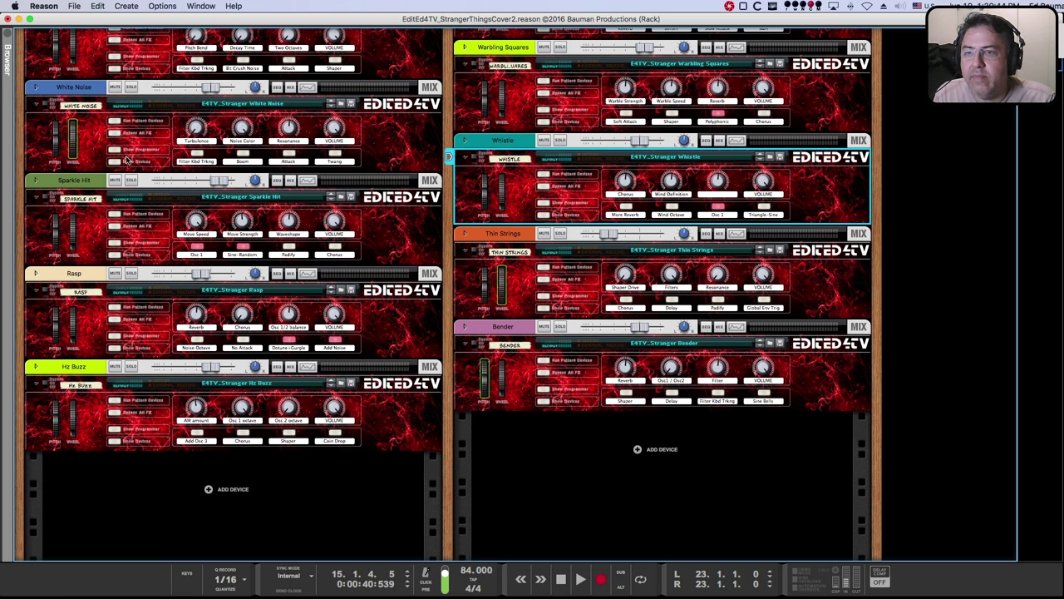
- Expand the White Noise combinator and scroll through its RV7000 reverb, line mixer and Thor
click(116, 160)
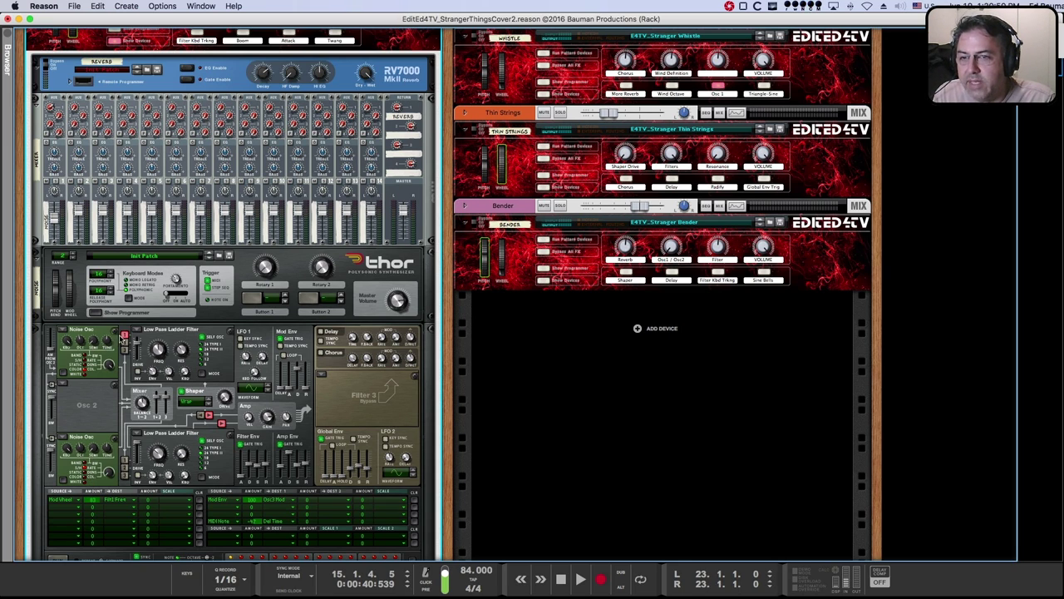
scroll(170, 407, up, 5)
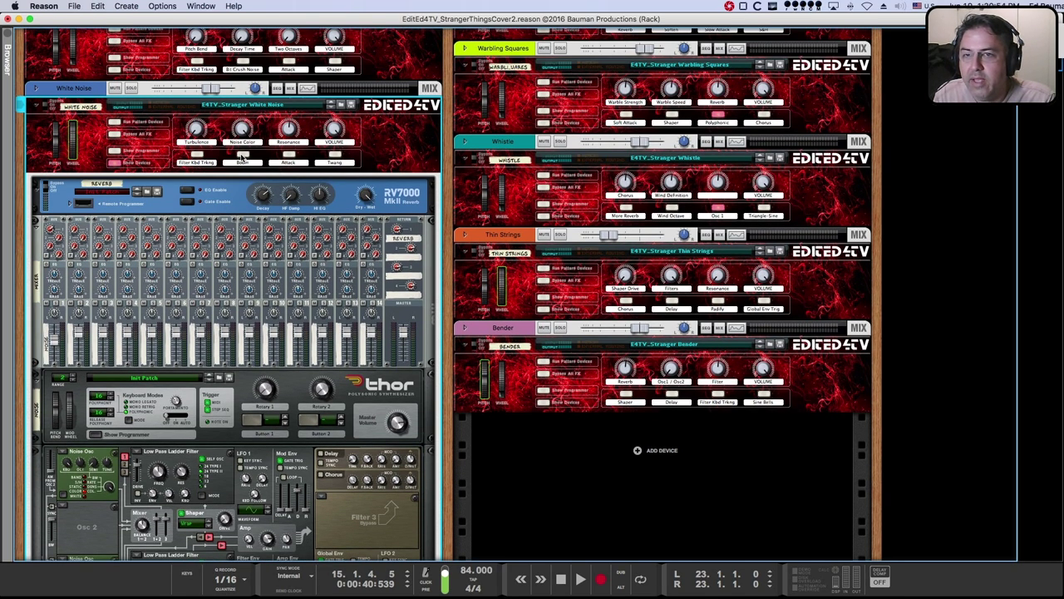
scroll(221, 317, down, 2)
scroll(221, 317, down, 1)
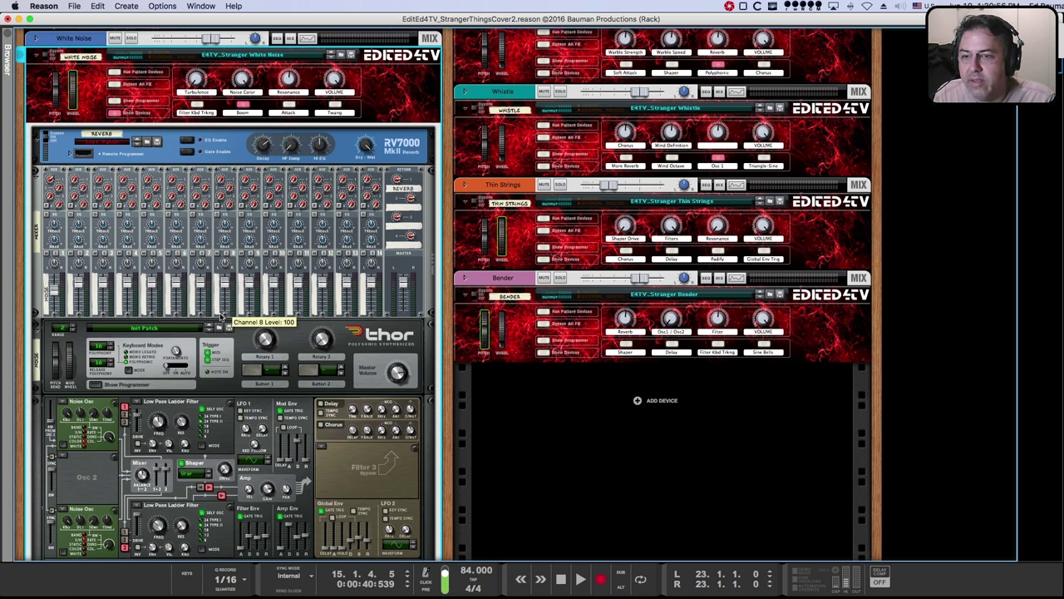
scroll(221, 317, down, 1)
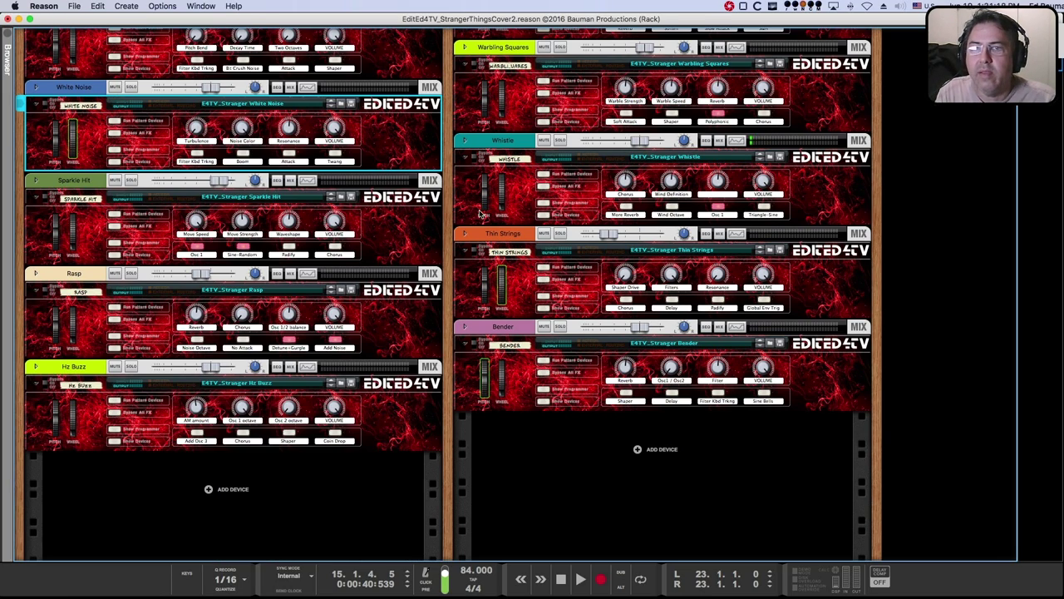
key(F7)
- Solo the Rasp track and play it from bar 11
key(F5)
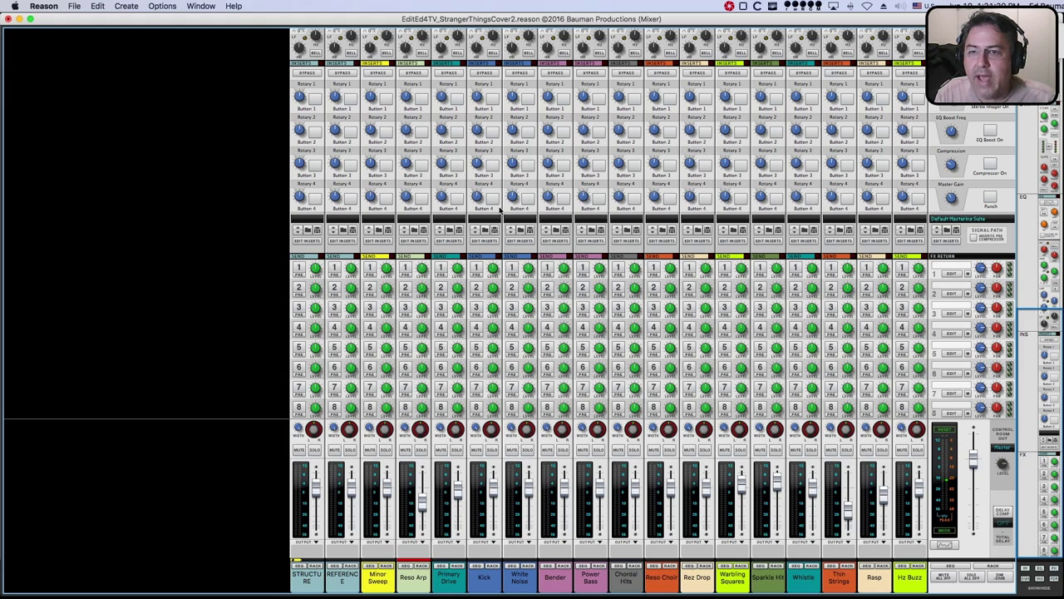
key(F6)
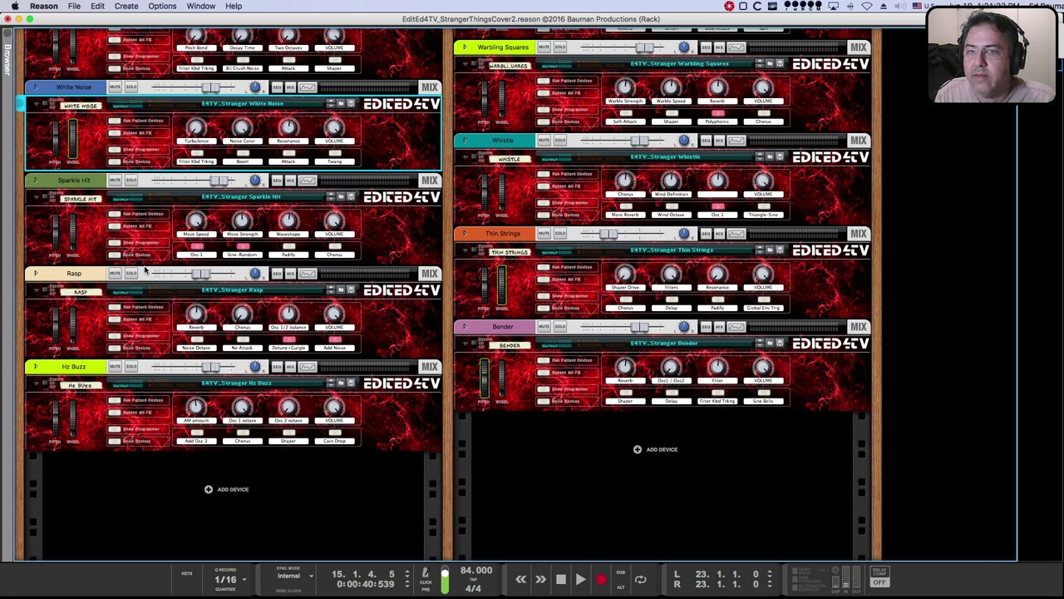
key(F7)
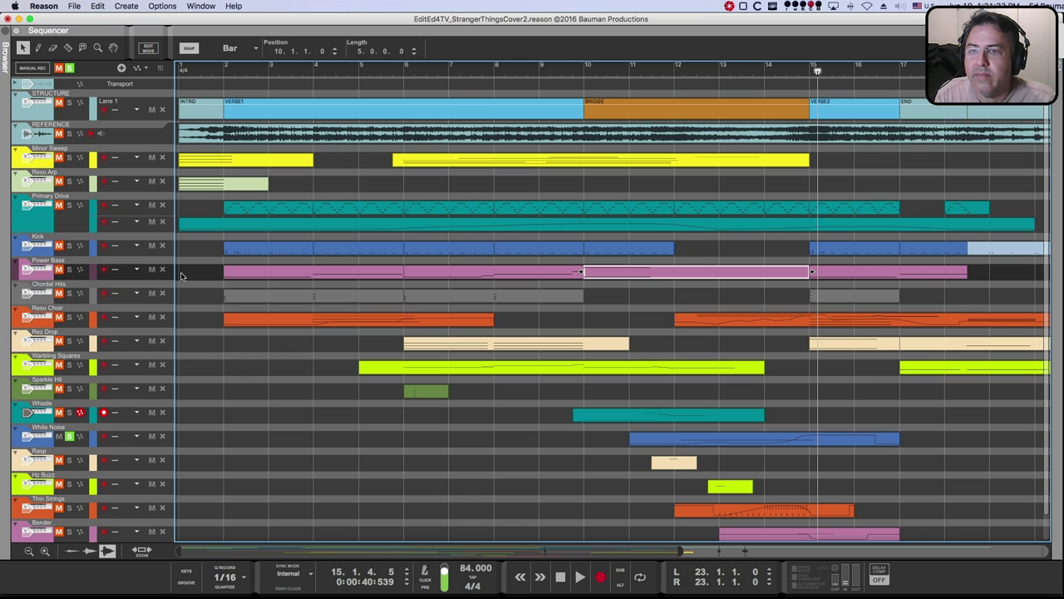
click(69, 459)
click(70, 436)
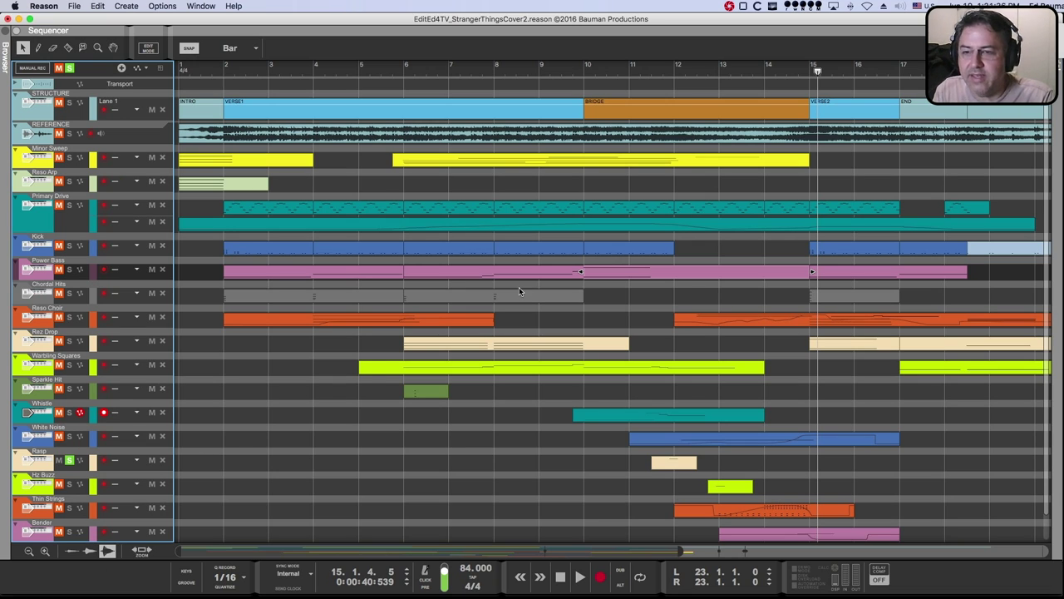
click(642, 71)
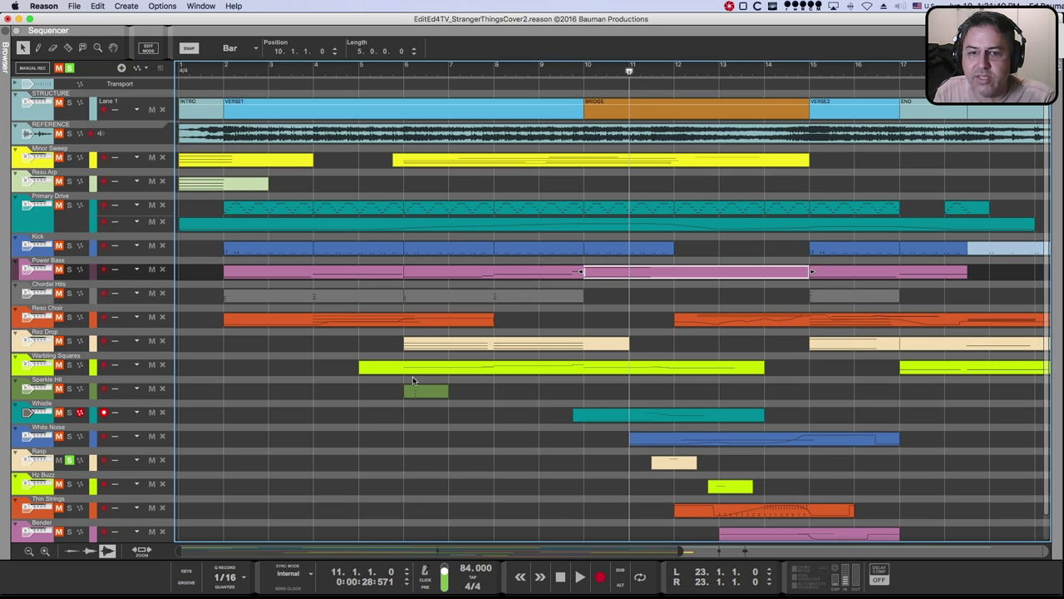
key(space)
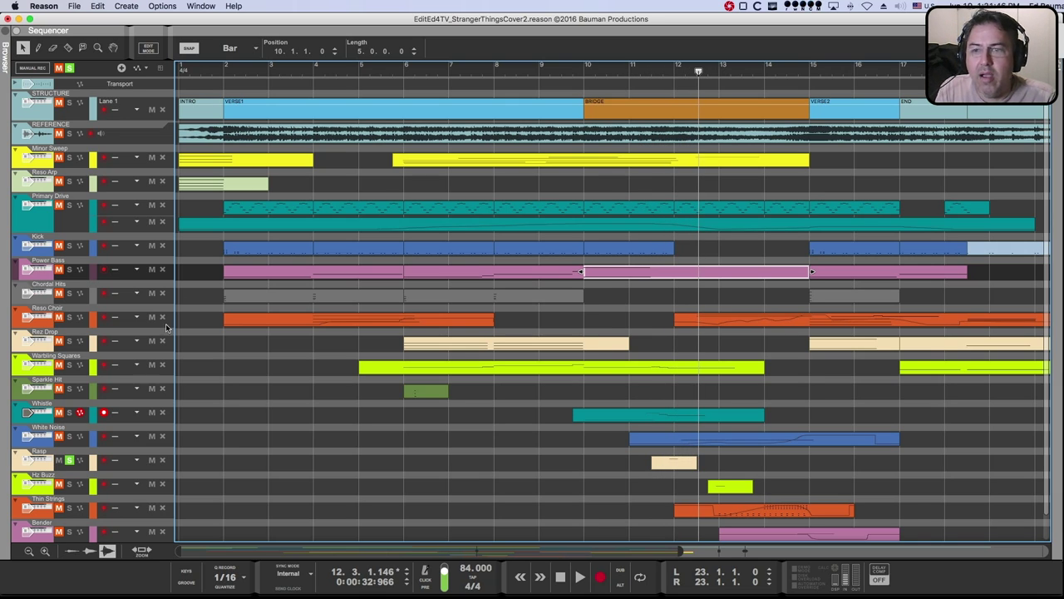
- Unsolo Rasp and play the full mix from bar 10, then re-solo Rasp at bar 11
click(69, 460)
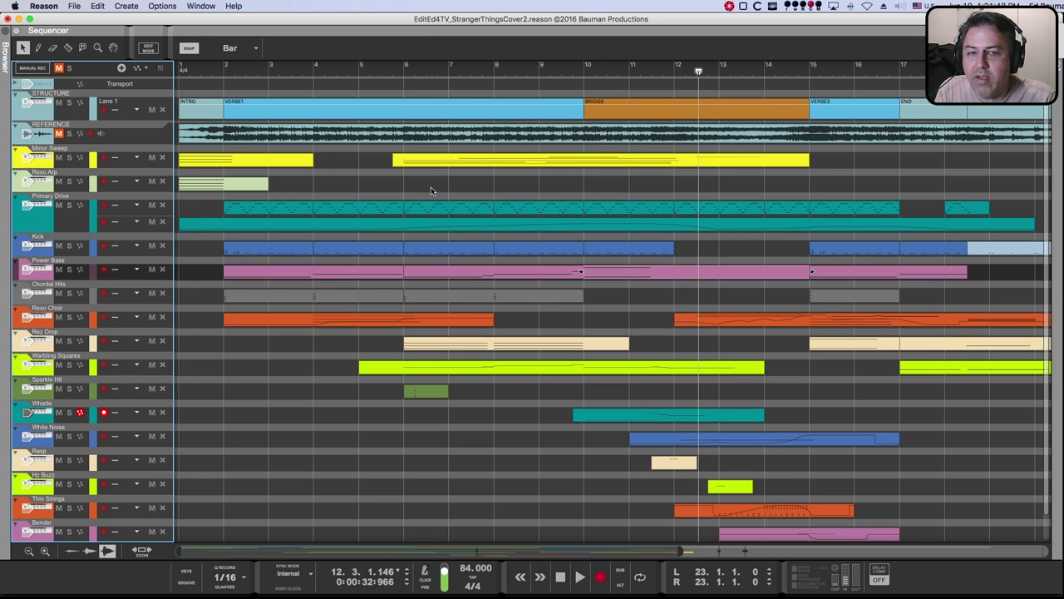
click(582, 70)
click(615, 271)
key(space)
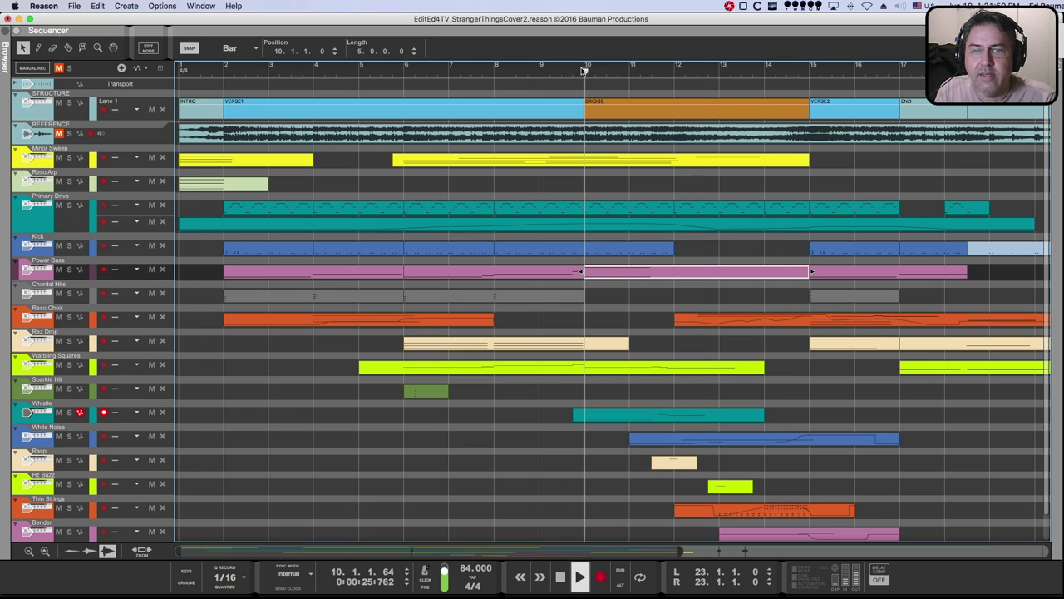
click(70, 460)
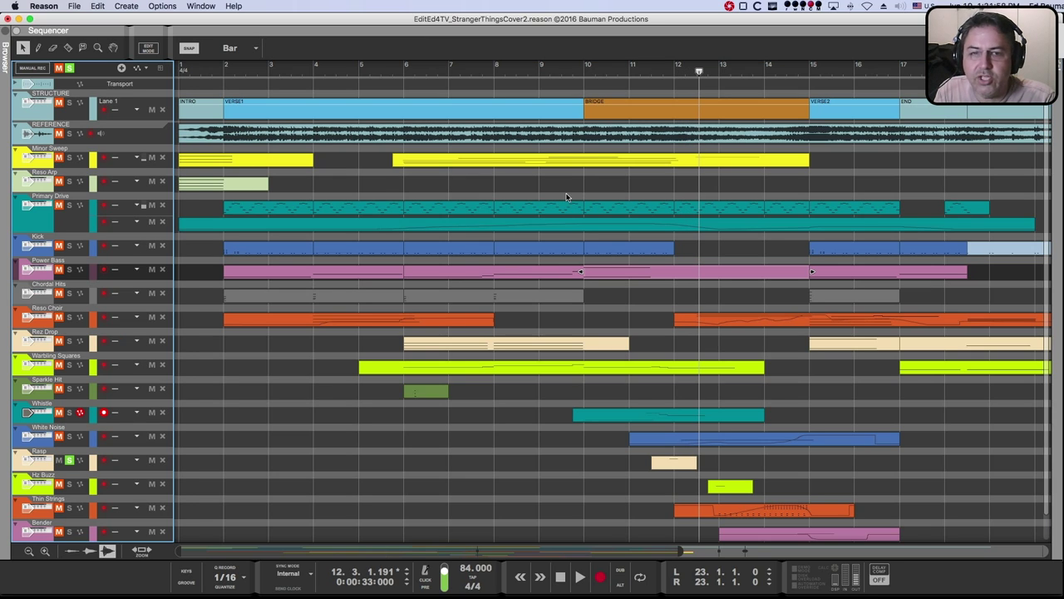
click(647, 78)
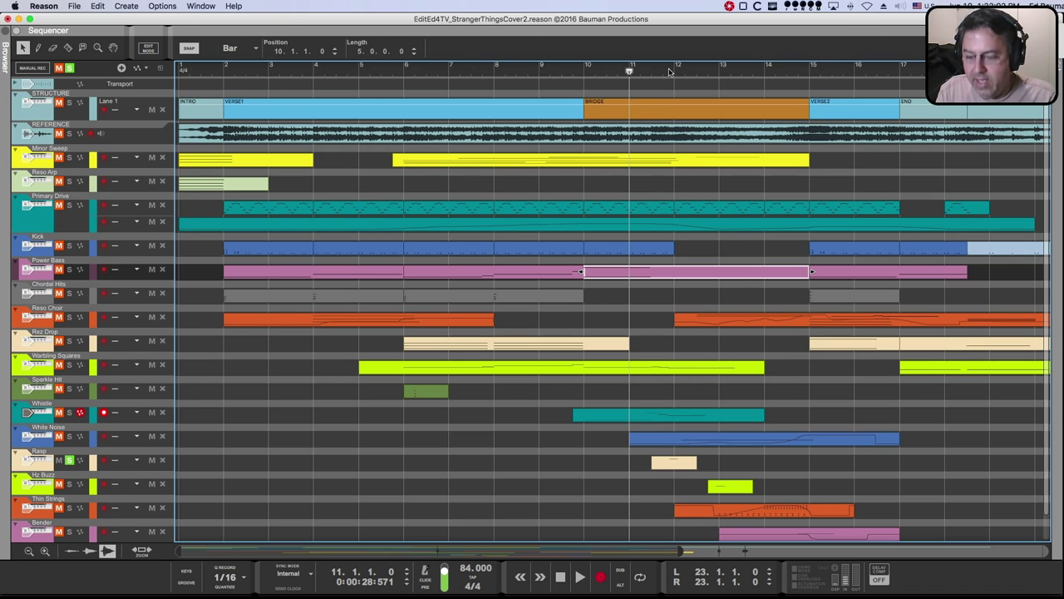
key(F6)
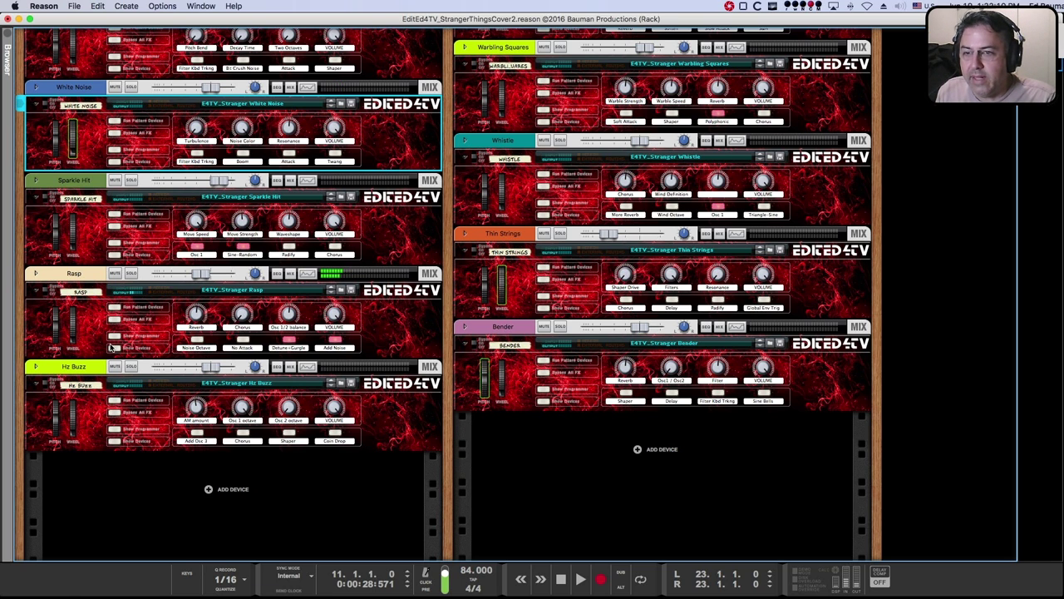
- Scroll through the Rasp combinator's RV7000, 14:2 mixer and Thor, then fold it shut
scroll(110, 347, down, 10)
scroll(220, 334, down, 3)
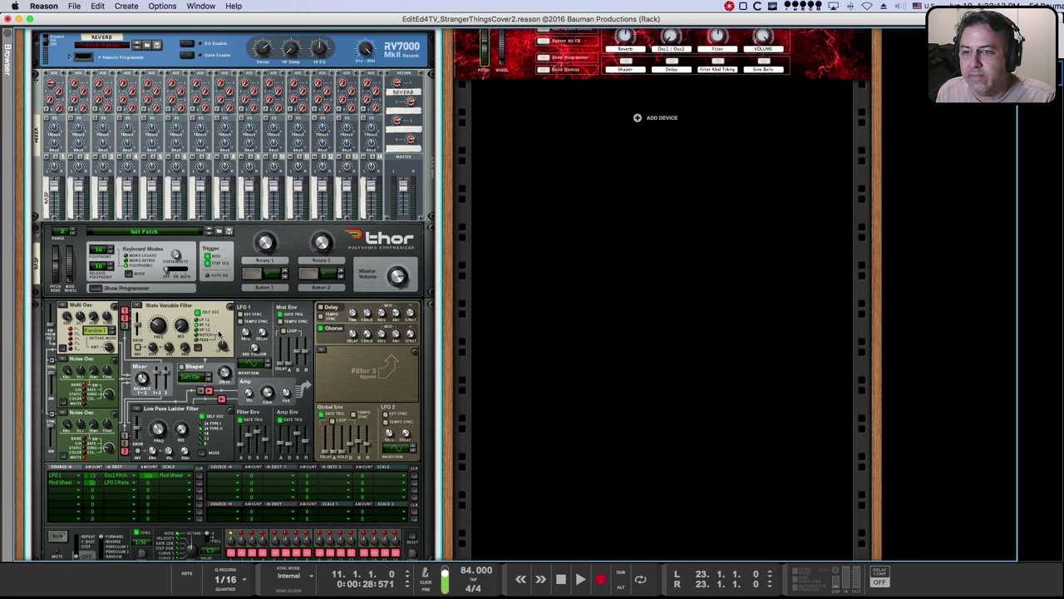
scroll(220, 335, down, 1)
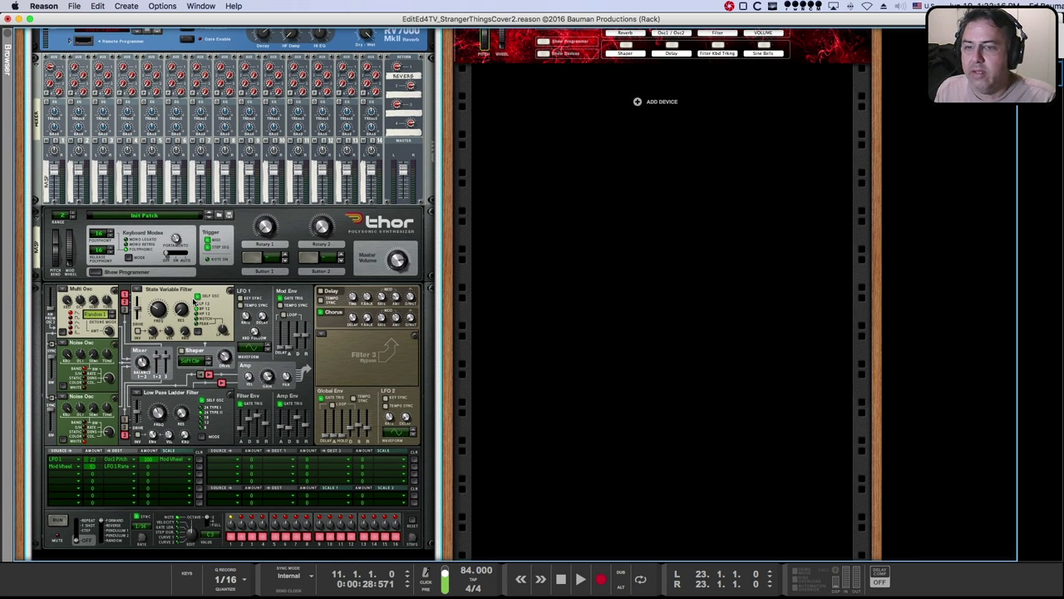
scroll(100, 301, down, 3)
scroll(193, 301, up, 4)
scroll(193, 301, up, 6)
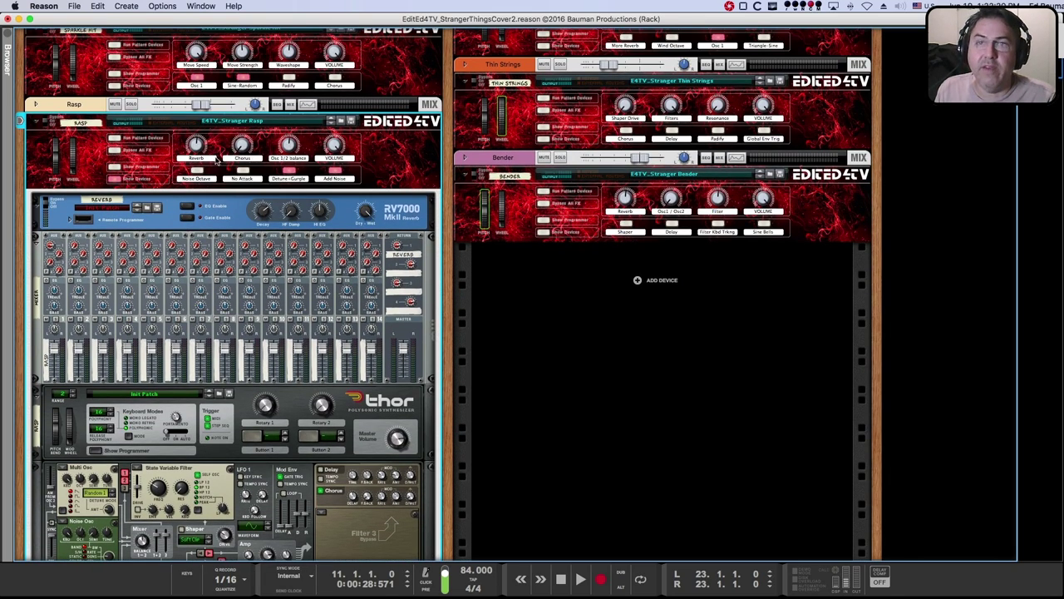
key(super+z)
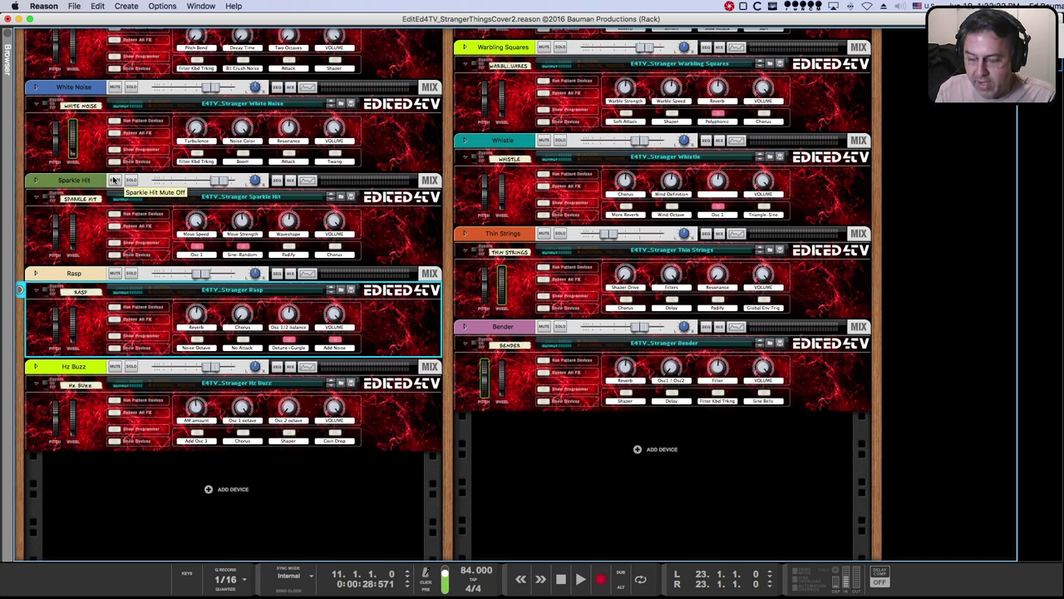
key(F7)
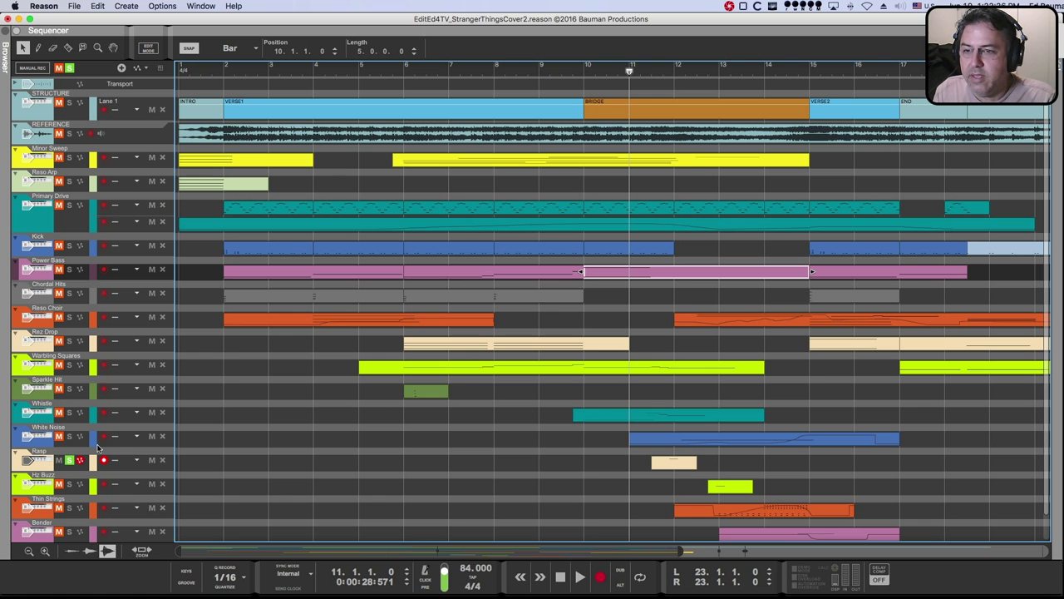
- Move the solo from Rasp to Hz Buzz and play it briefly from bar 12
click(73, 460)
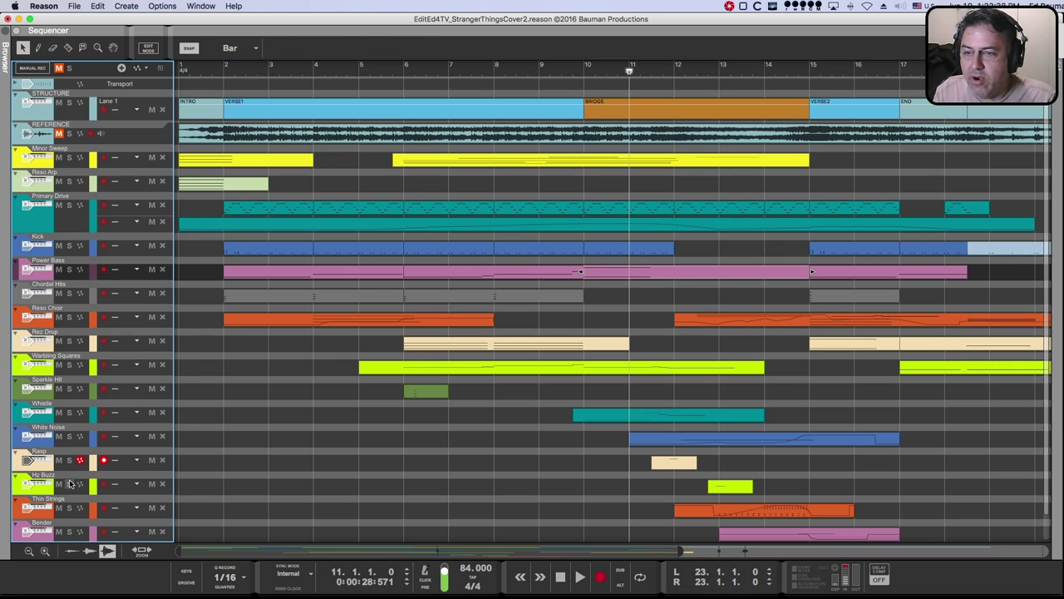
click(70, 483)
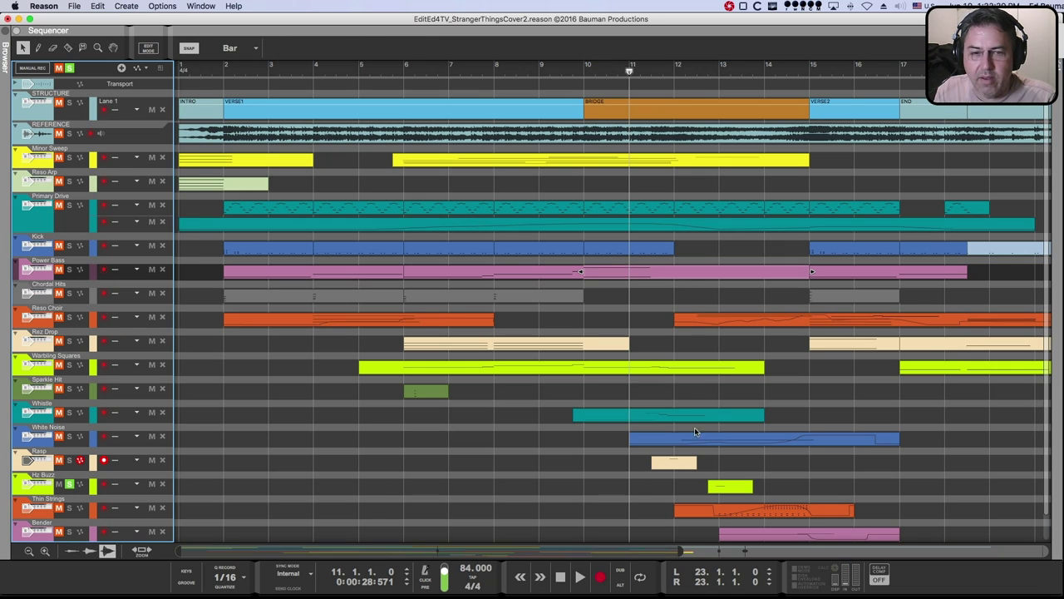
click(707, 69)
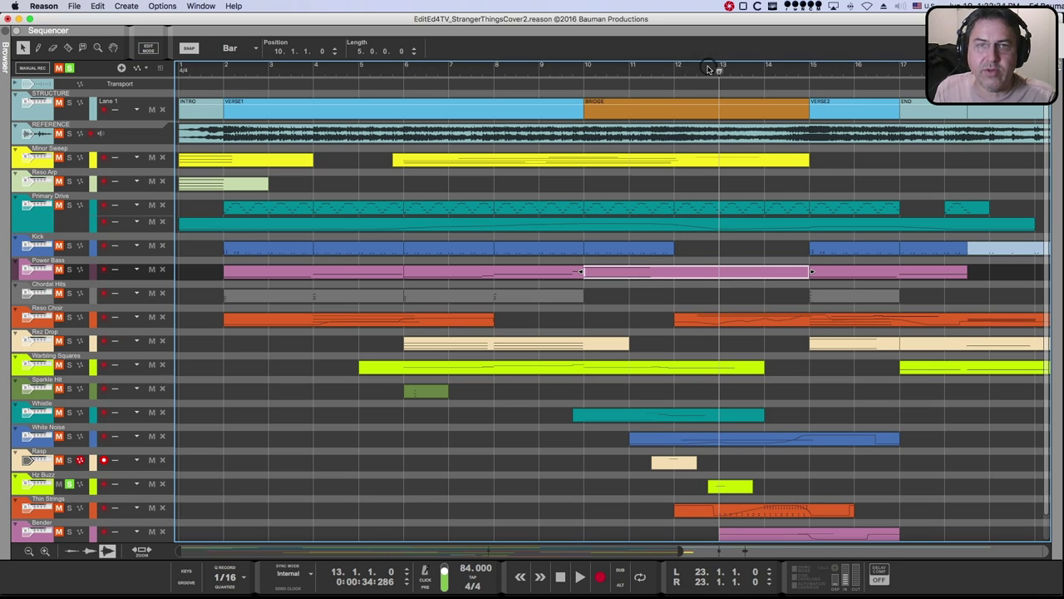
click(689, 74)
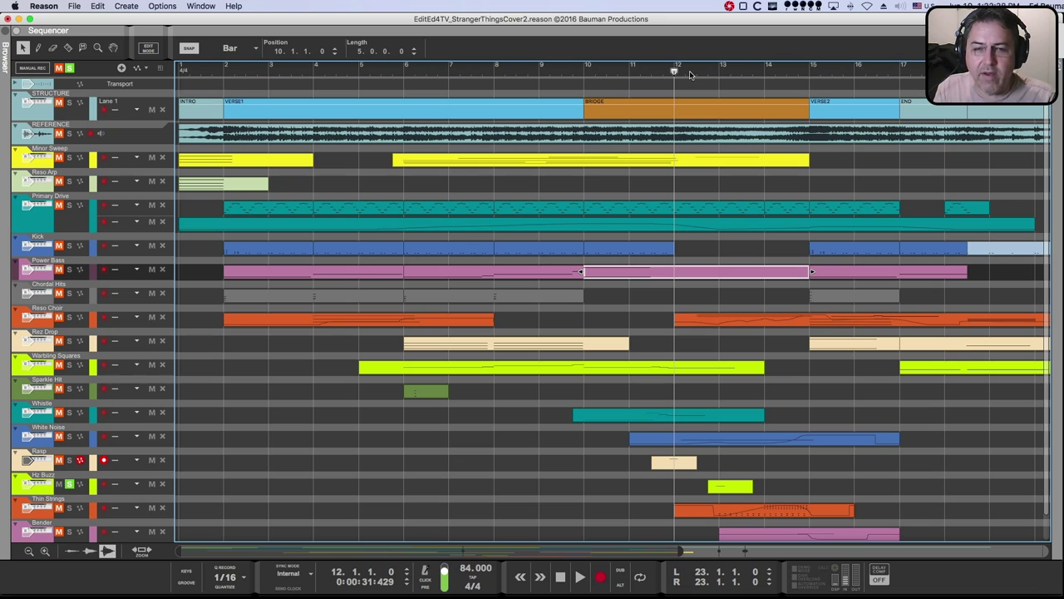
key(space)
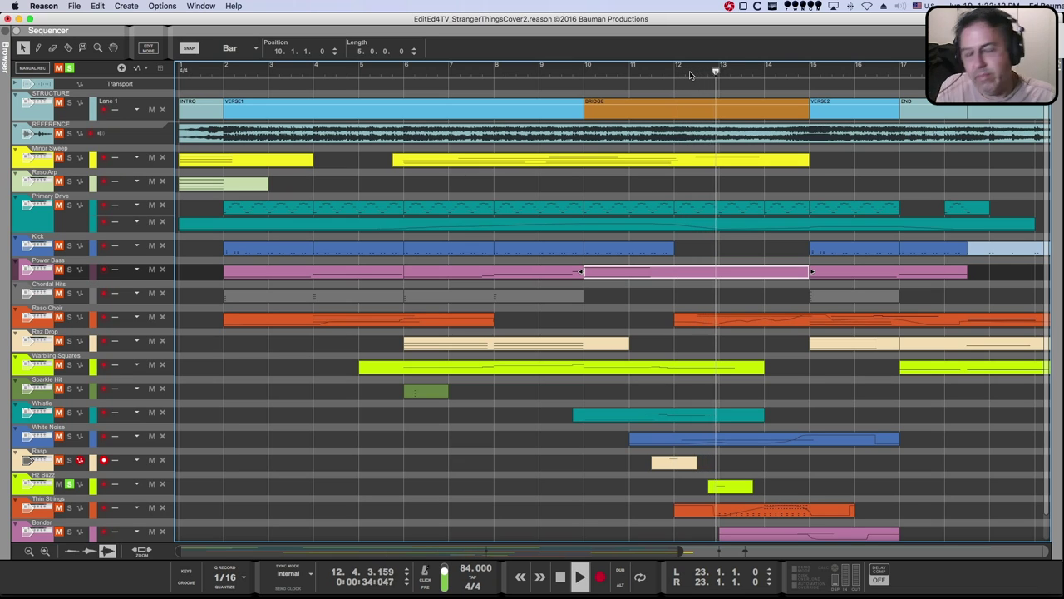
key(space)
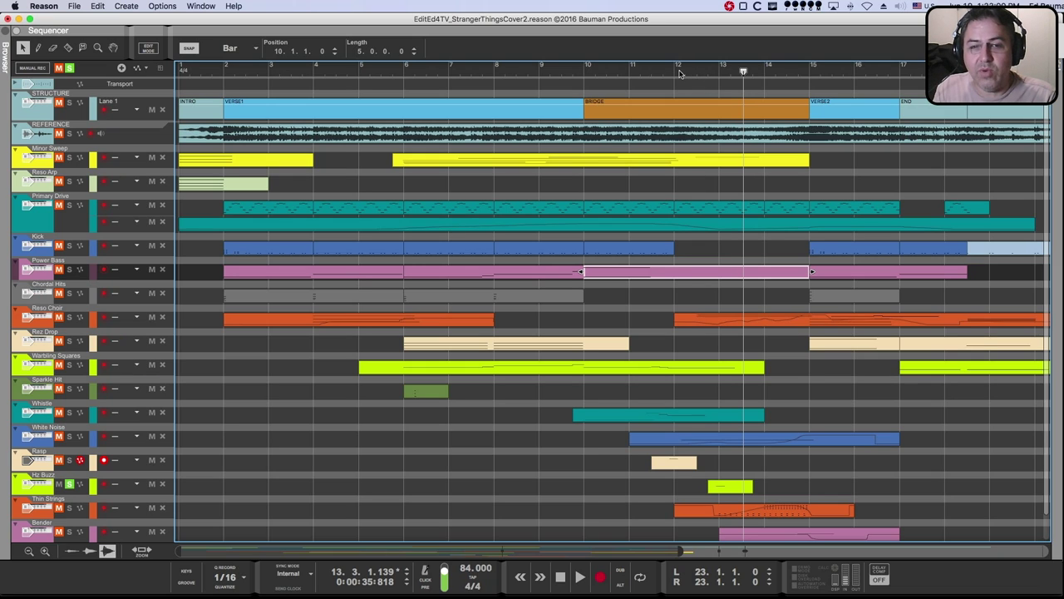
- Return to bar 12, check the rack and mixer, then unsolo Hz Buzz and play the full mix
click(675, 72)
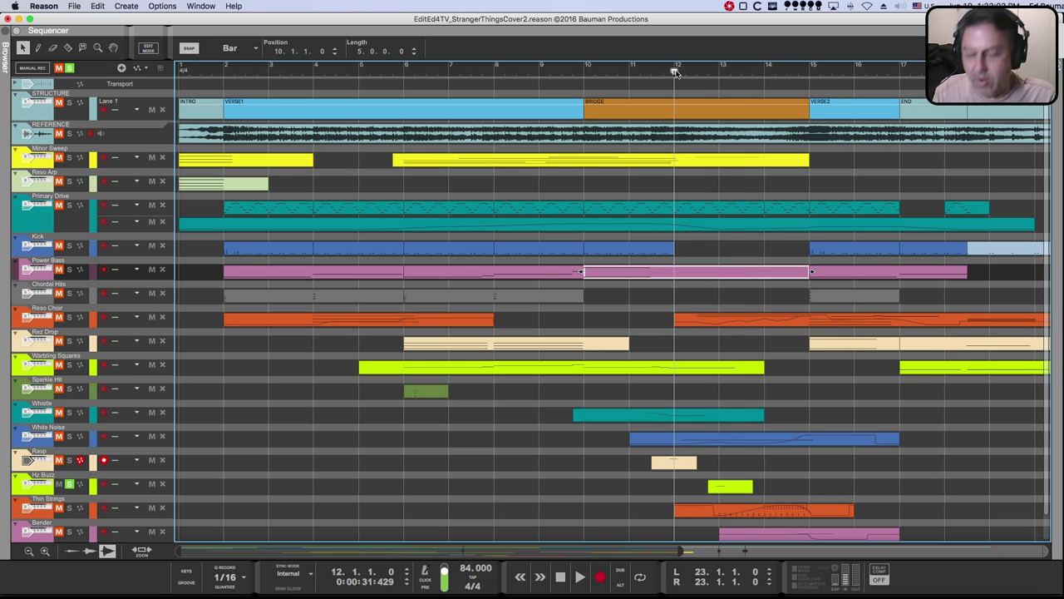
key(F6)
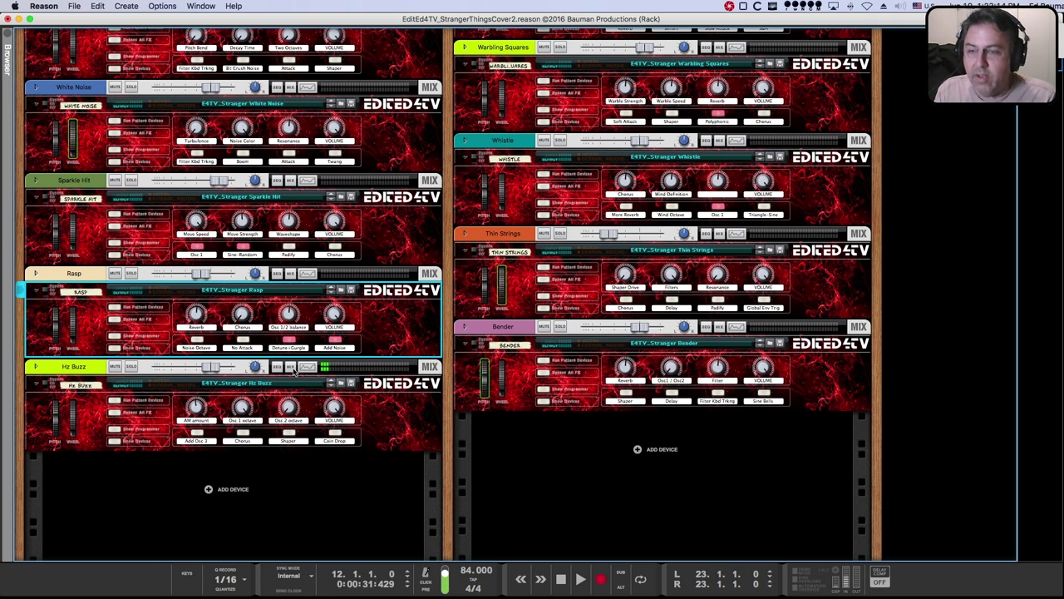
key(F5)
key(F7)
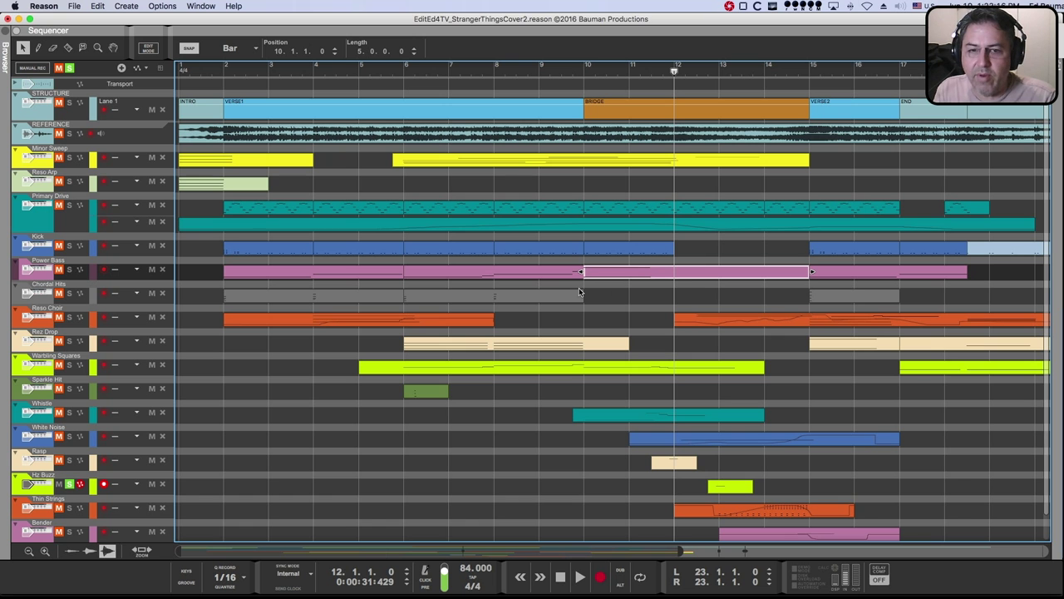
click(69, 483)
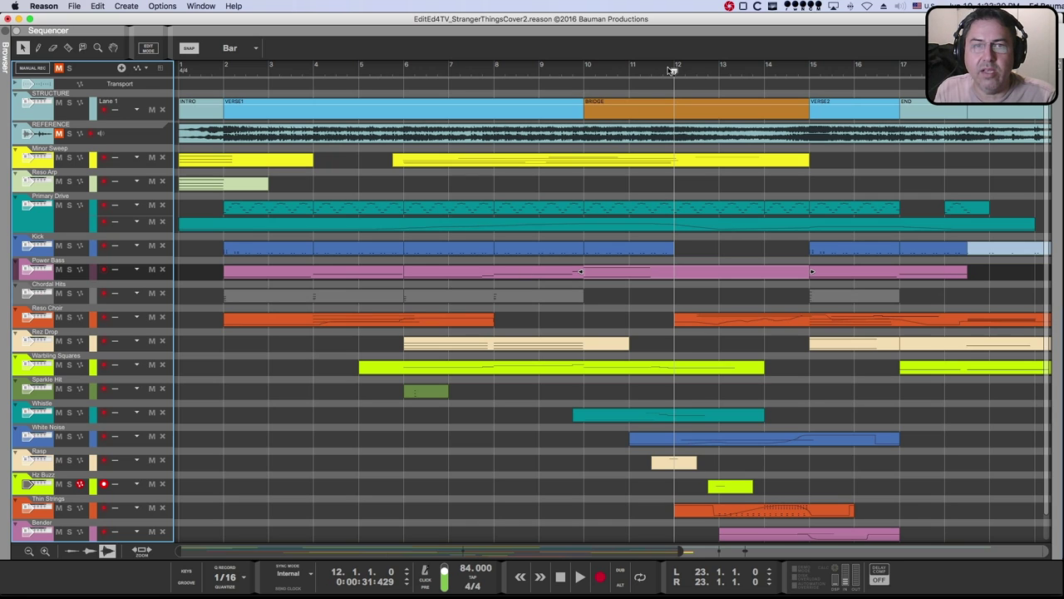
key(space)
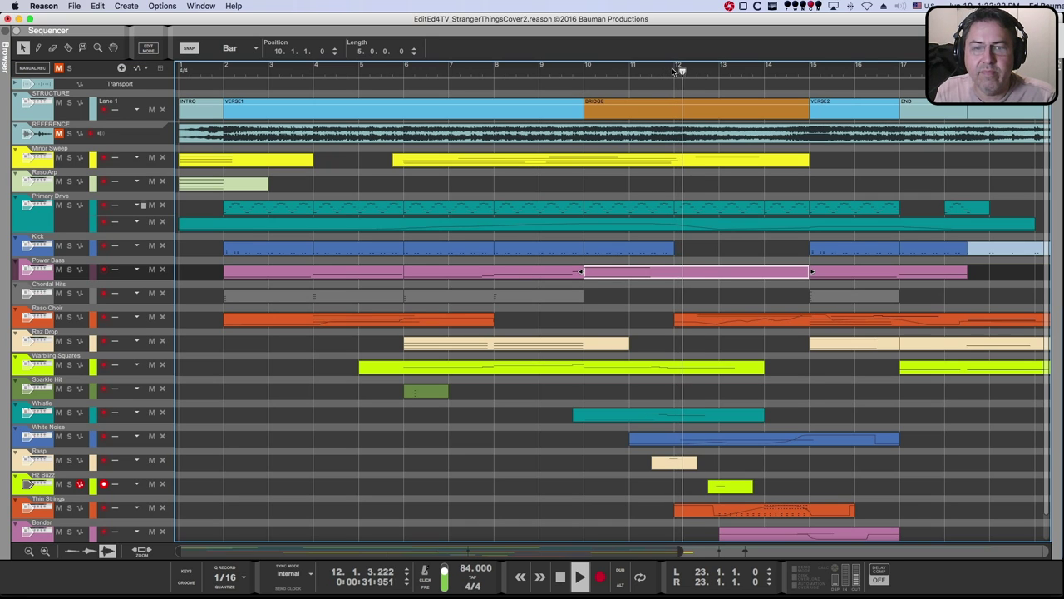
- Audition the Thin Strings track soloed from bar 12, then clear its solo
click(69, 507)
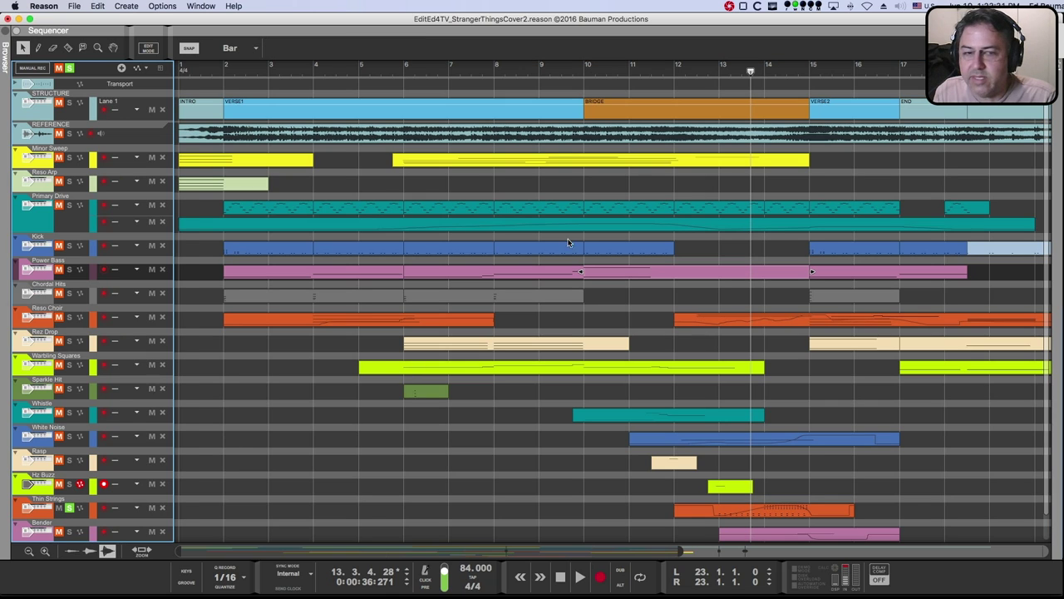
click(673, 71)
key(space)
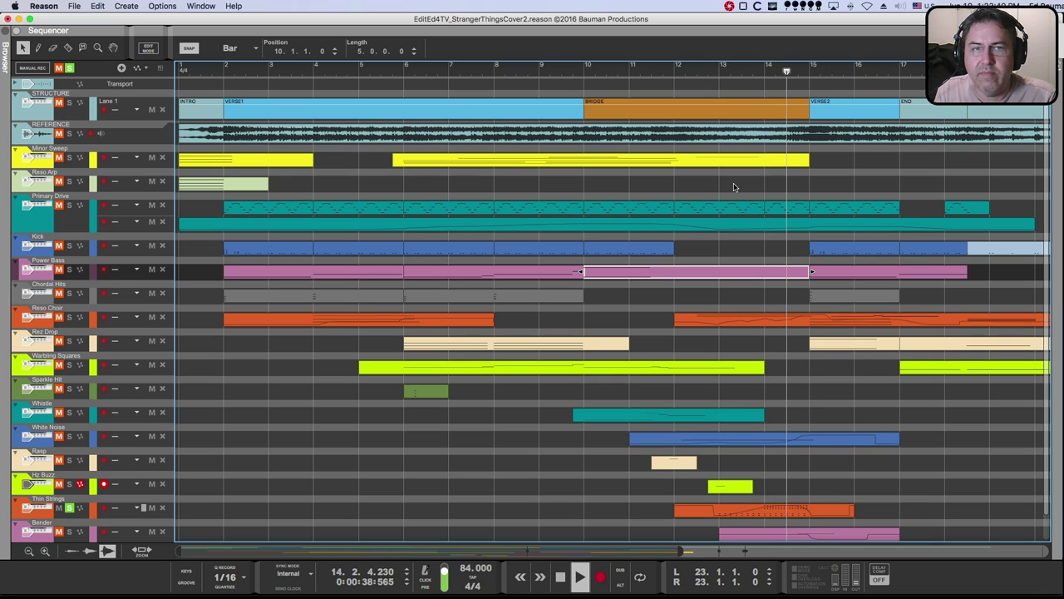
key(space)
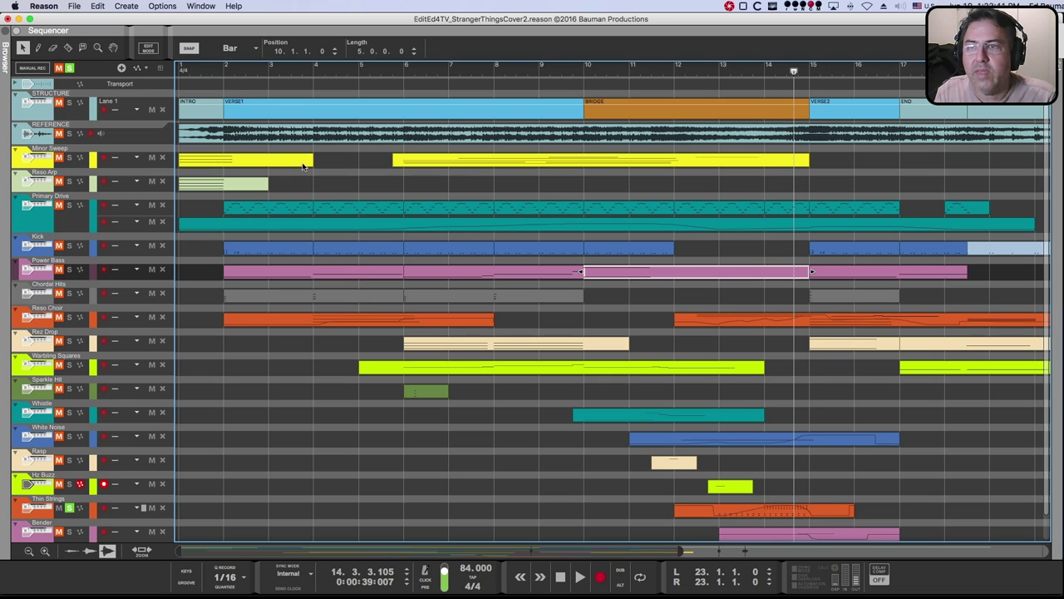
click(70, 508)
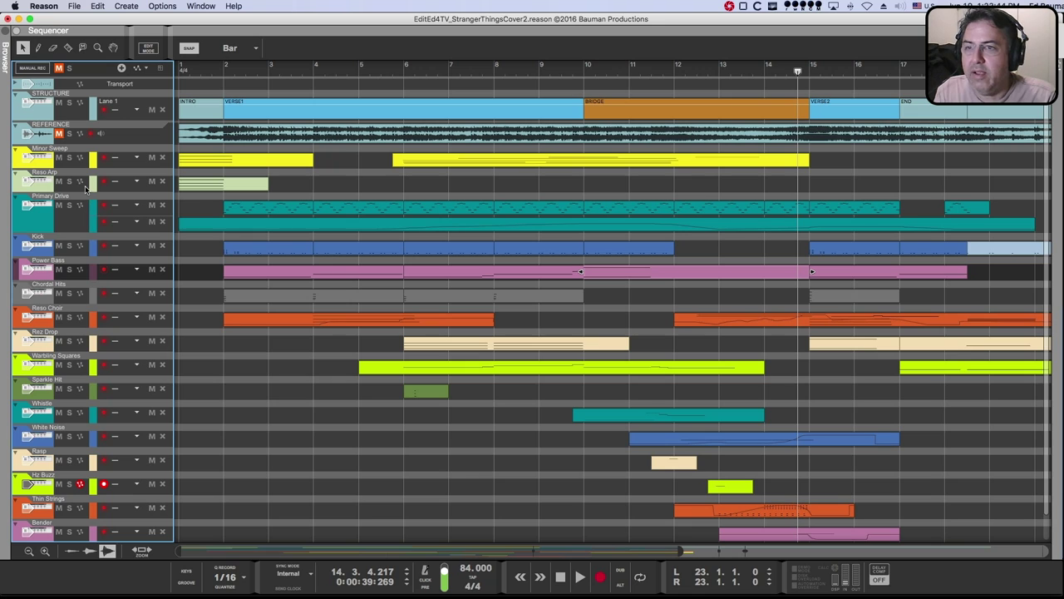
- Audition the REFERENCE track soloed from bar 12, clear its solo, and show the device rack
click(69, 133)
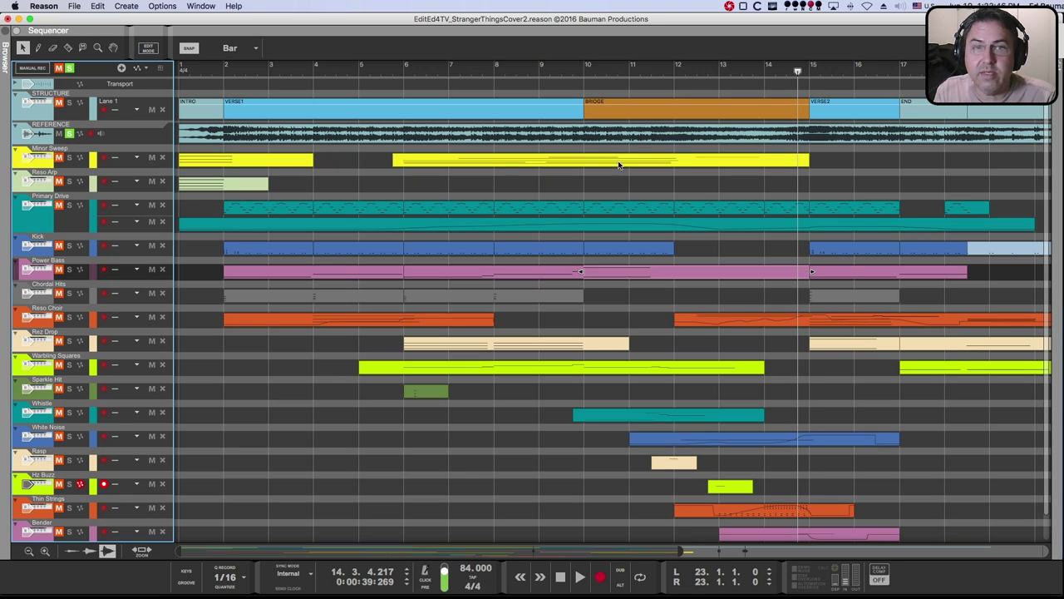
click(683, 72)
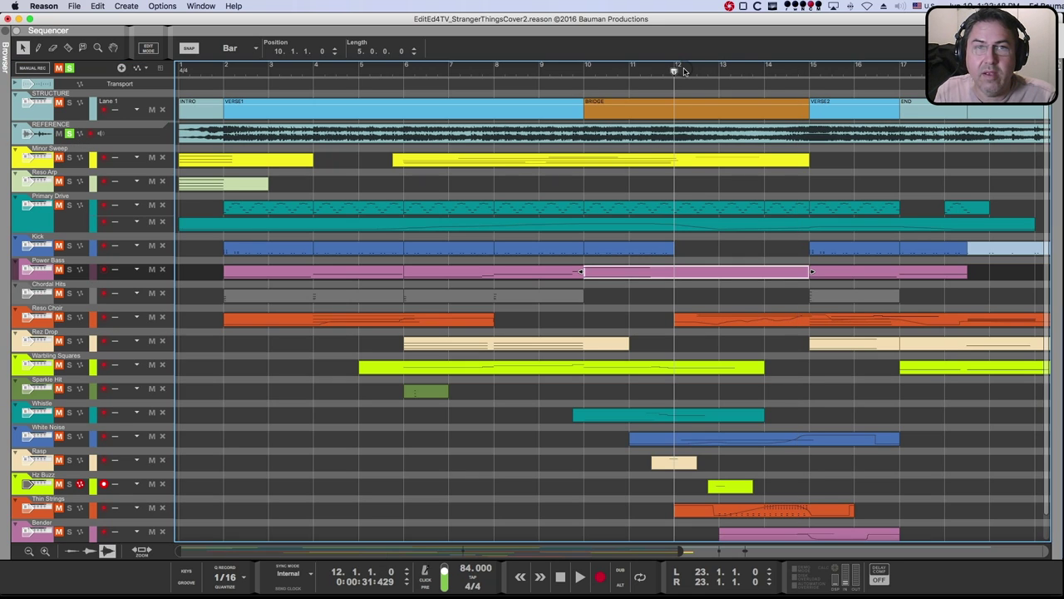
key(space)
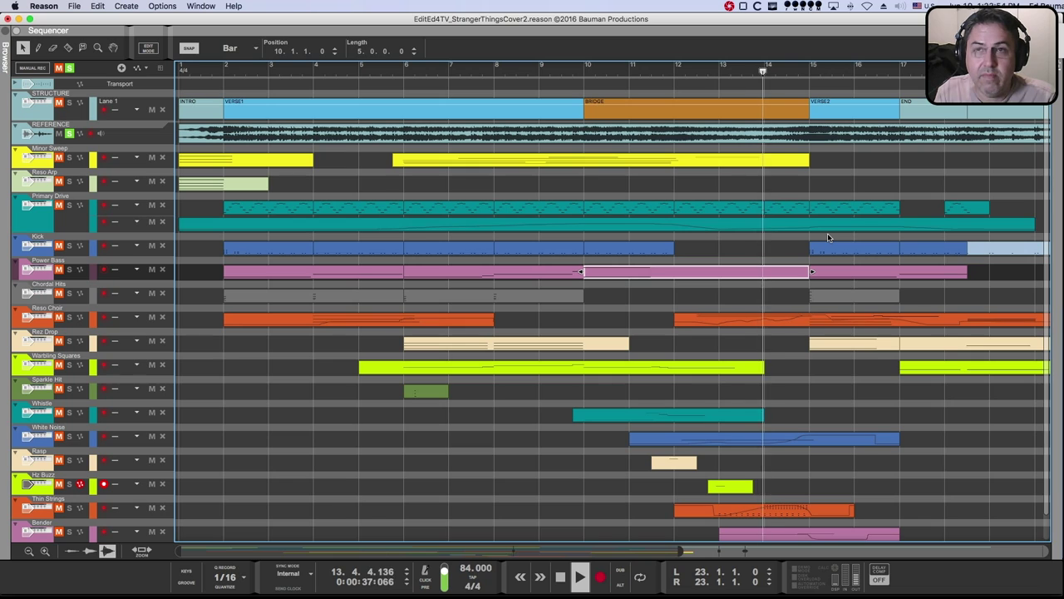
key(space)
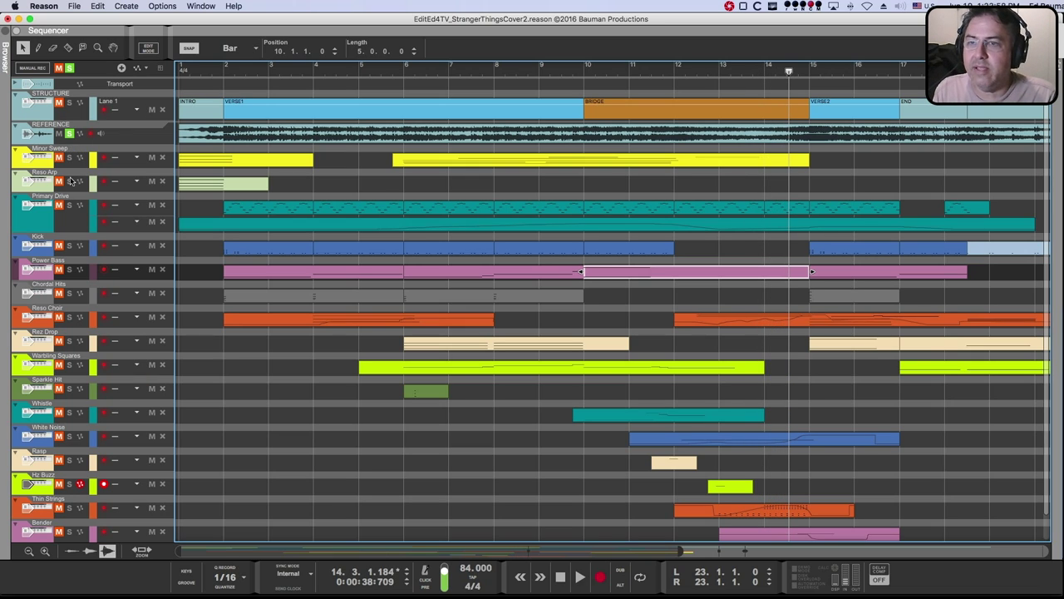
click(69, 133)
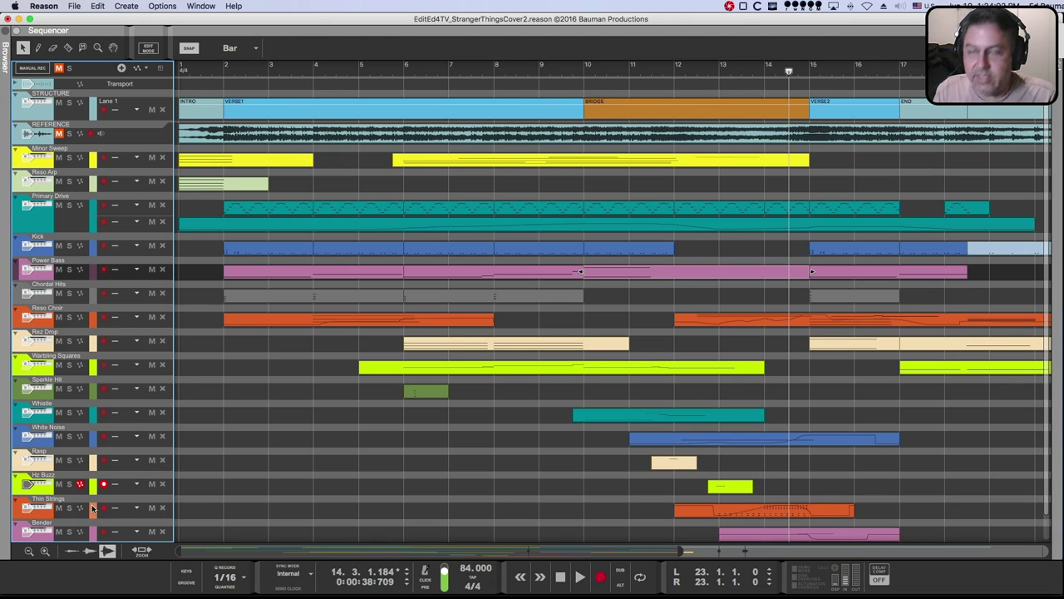
key(F5)
key(F6)
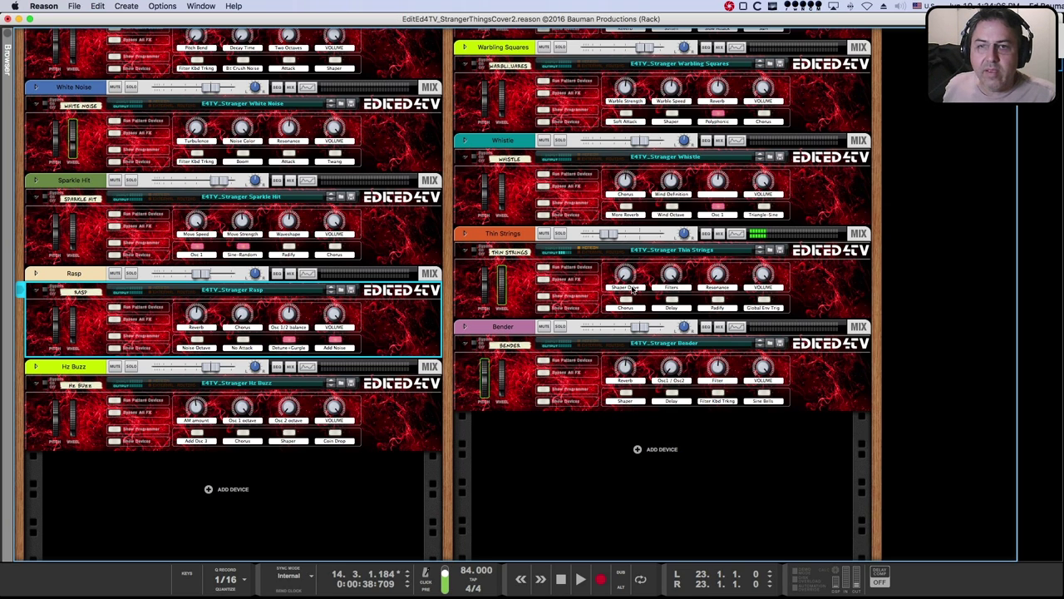
- Expand Thin Strings, drag Thor's State Variable Filter 3 frequency down, then hide its devices
click(545, 308)
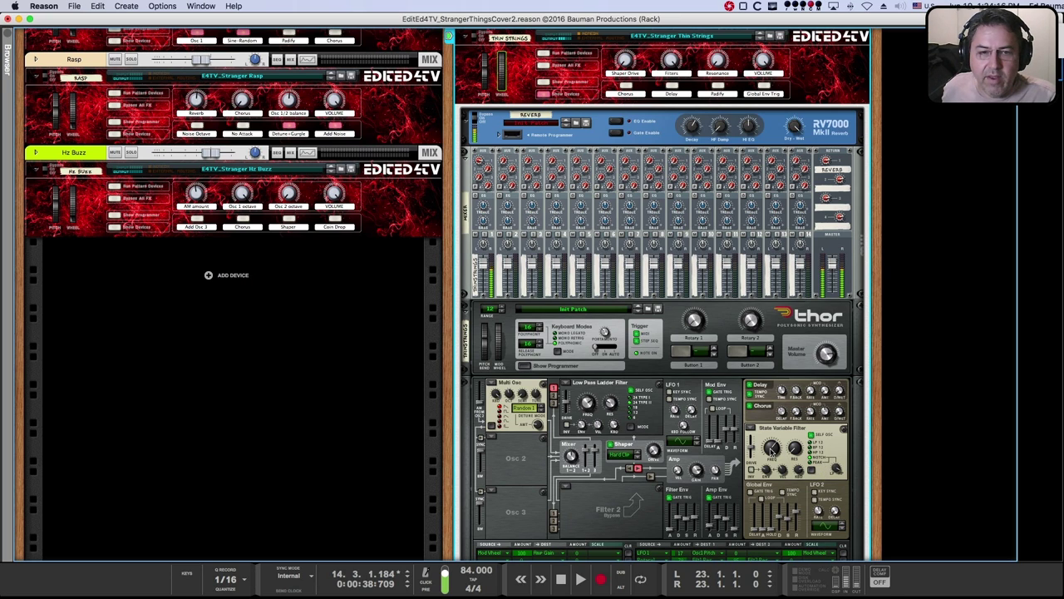
mouse_move(772, 449)
mouse_down()
mouse_move(775, 497)
mouse_move(774, 439)
mouse_move(773, 454)
mouse_up()
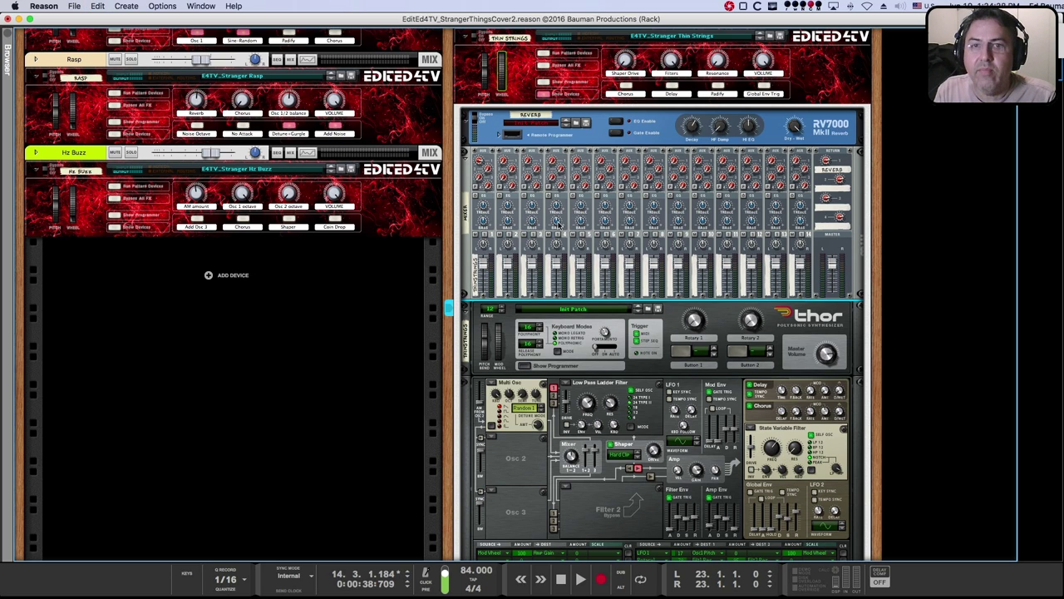
click(544, 94)
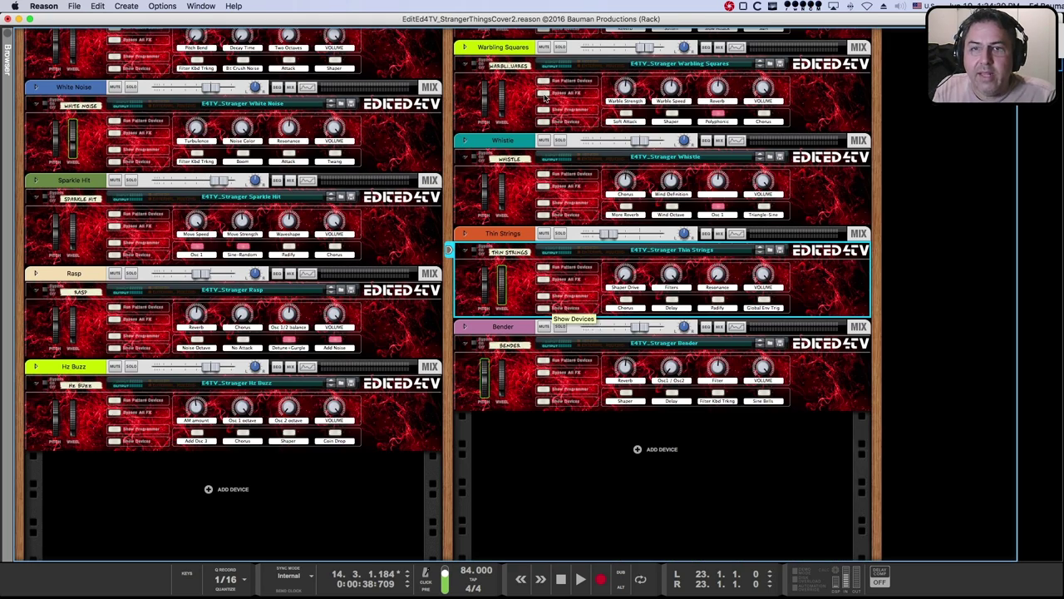
key(F5)
key(F7)
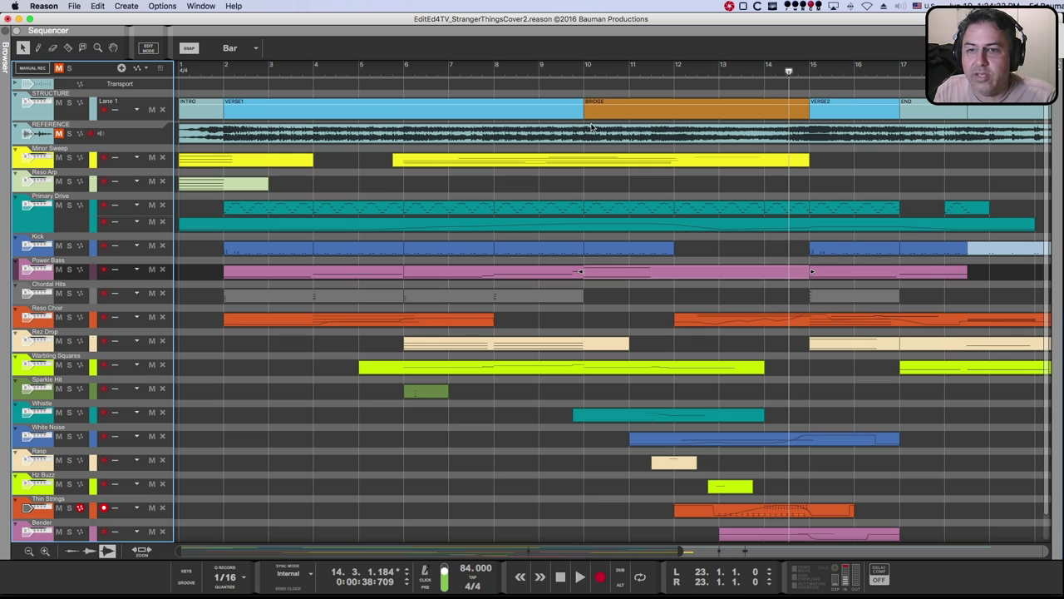
- Solo Bender and play it from near bar 14 to 15.3.4.200, then show the rack
click(69, 530)
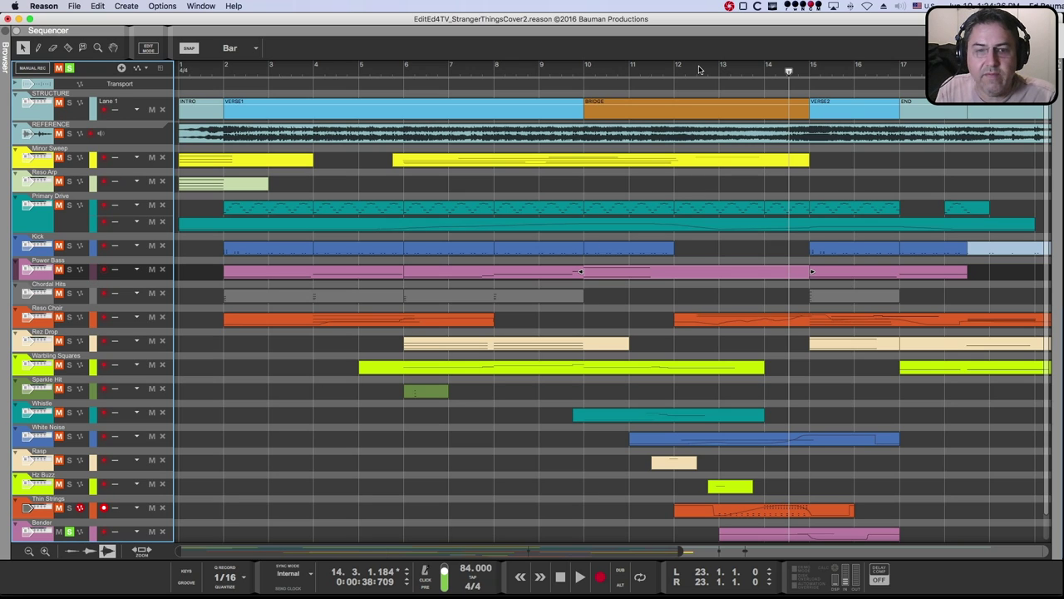
click(759, 72)
key(space)
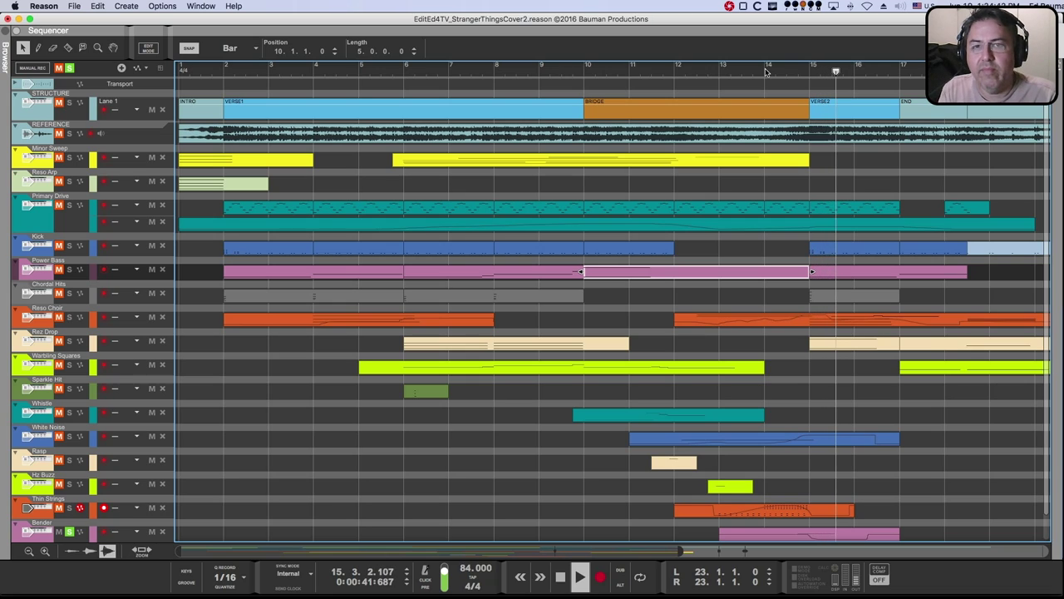
key(space)
key(F5)
key(F6)
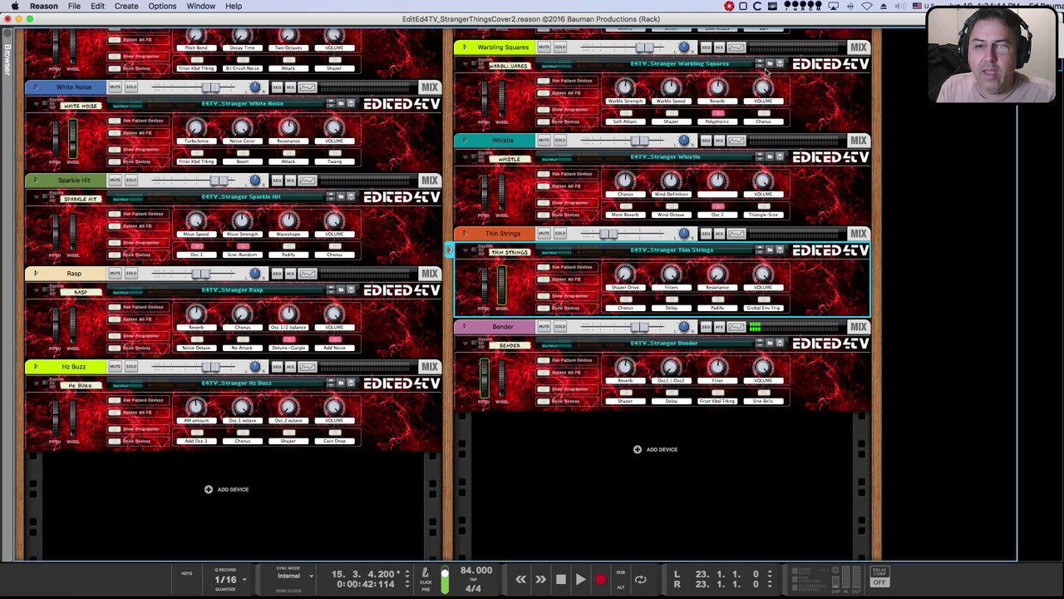
- Expand the Bender combinator to inspect its RV7000 reverb, line mixer and Thor synth
click(546, 403)
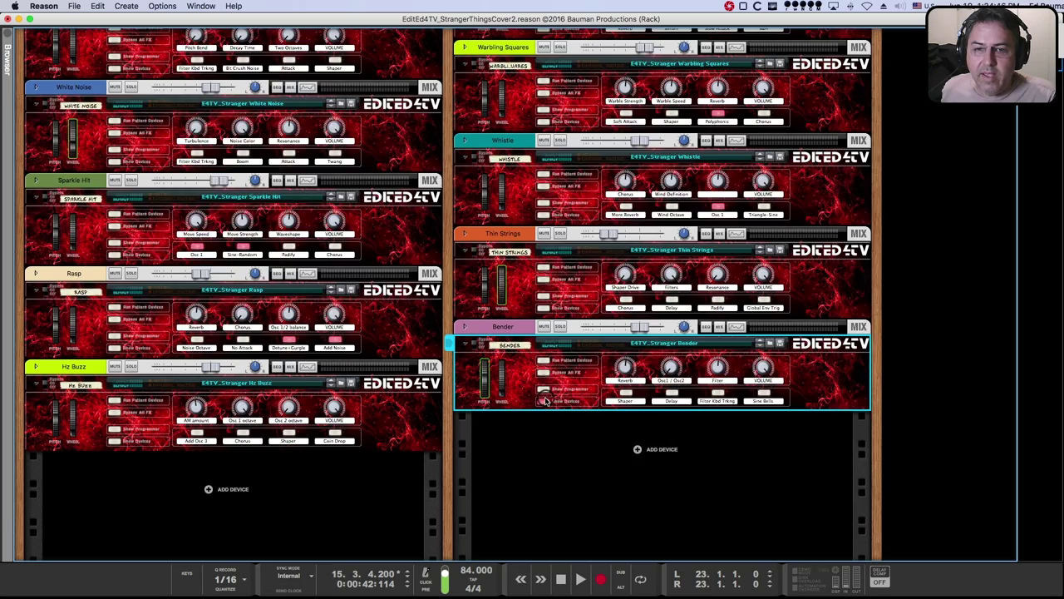
scroll(656, 372, down, 3)
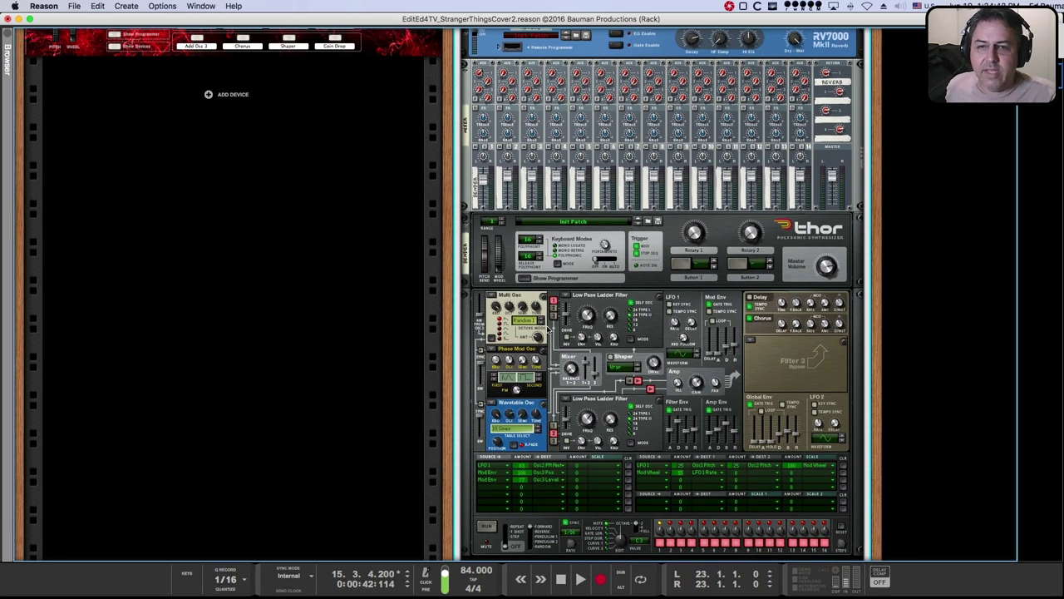
scroll(616, 296, up, 4)
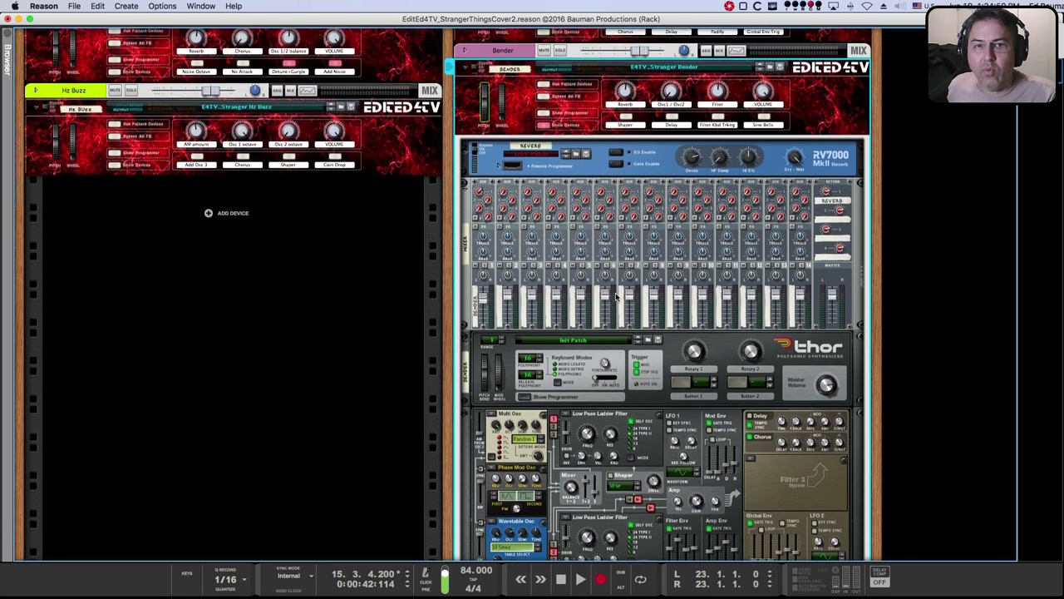
scroll(616, 296, down, 3)
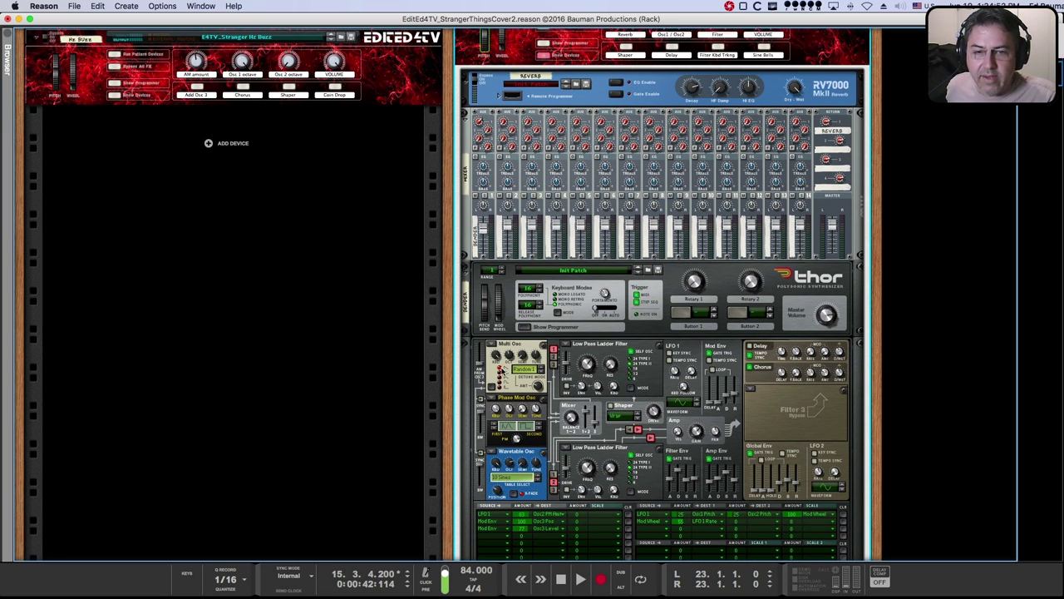
scroll(637, 156, up, 4)
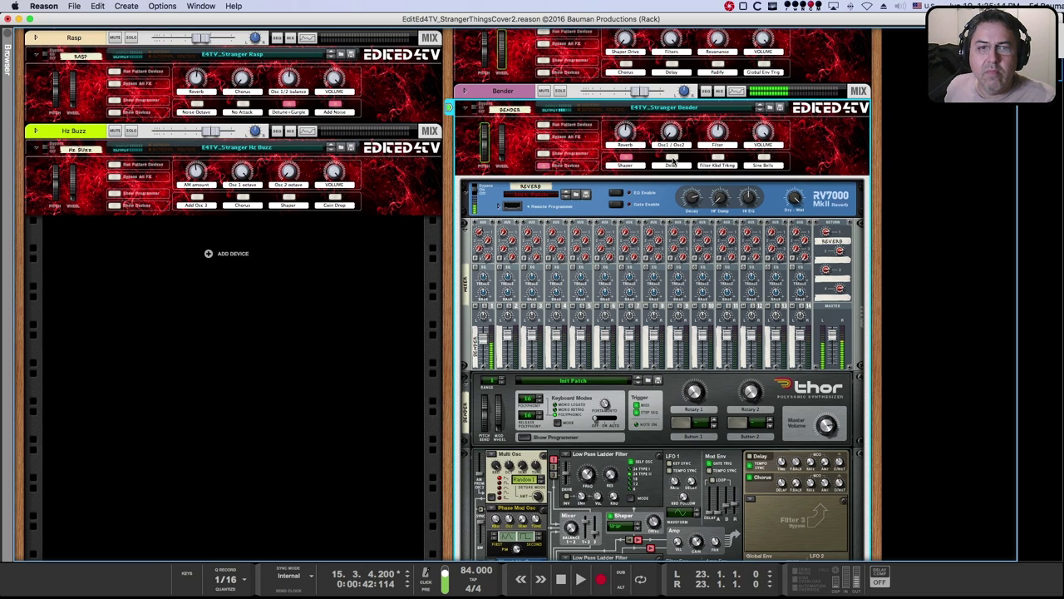
- Turn on Bender's Delay and Sine Bells, leave Filter Kbd Trkng off, and hide its devices
click(672, 156)
click(716, 157)
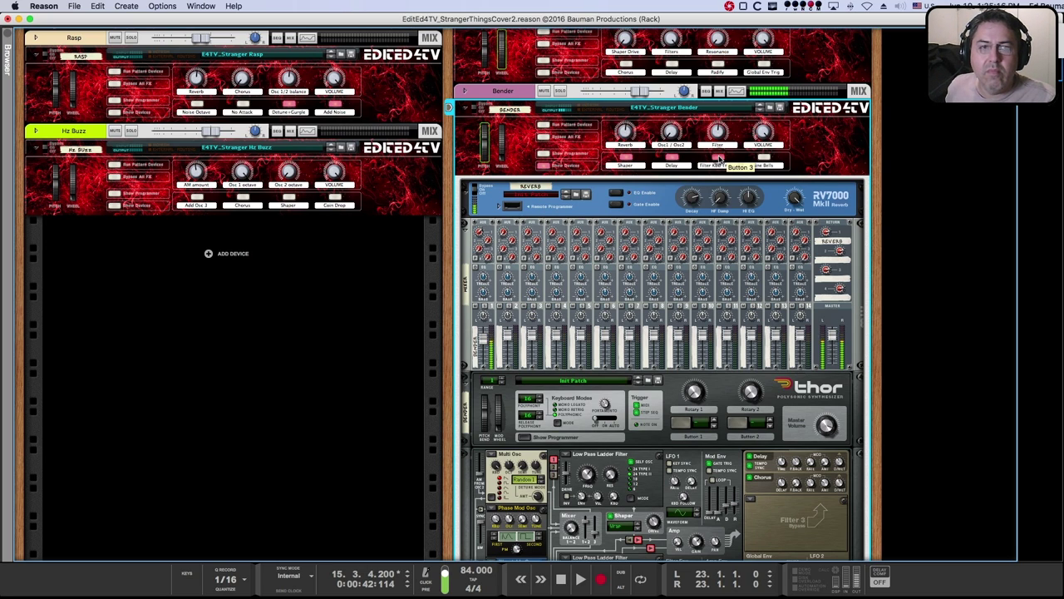
click(764, 158)
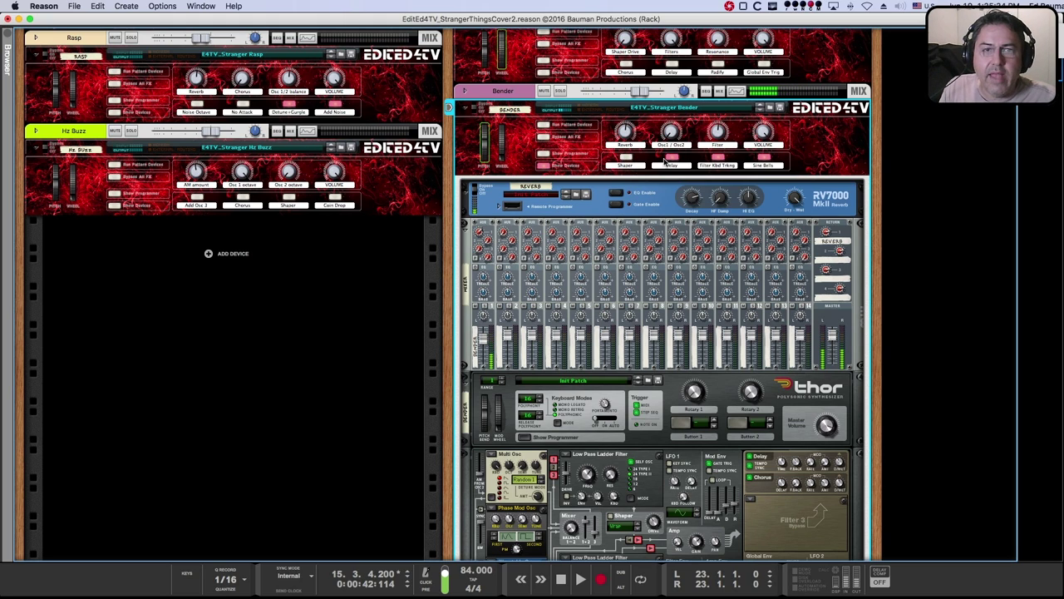
click(718, 157)
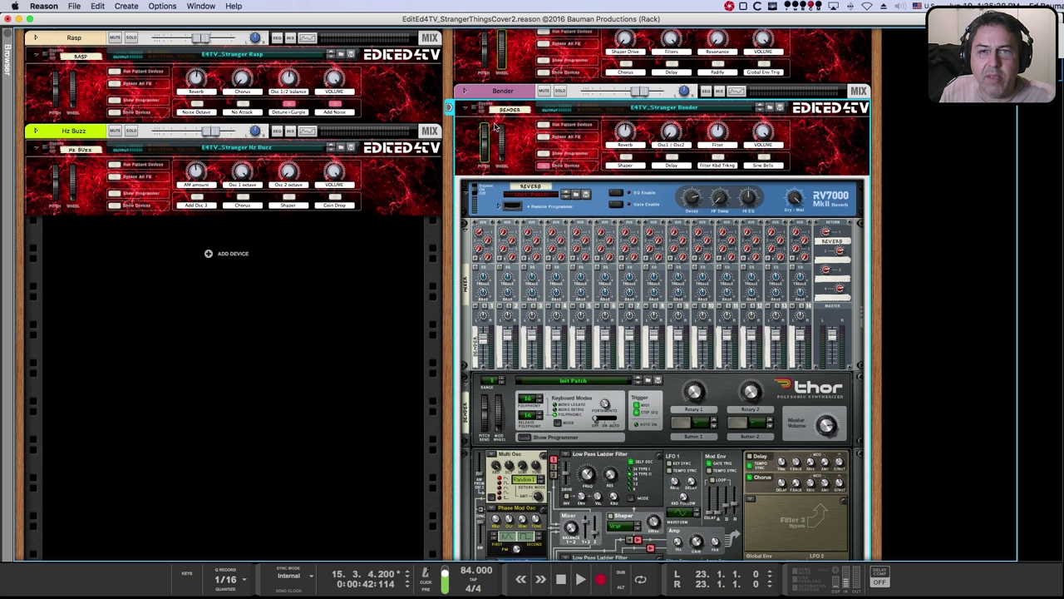
click(548, 166)
- In the arrangement, set the playback position to bar 19 and deselect the Power Bass clip
key(F5)
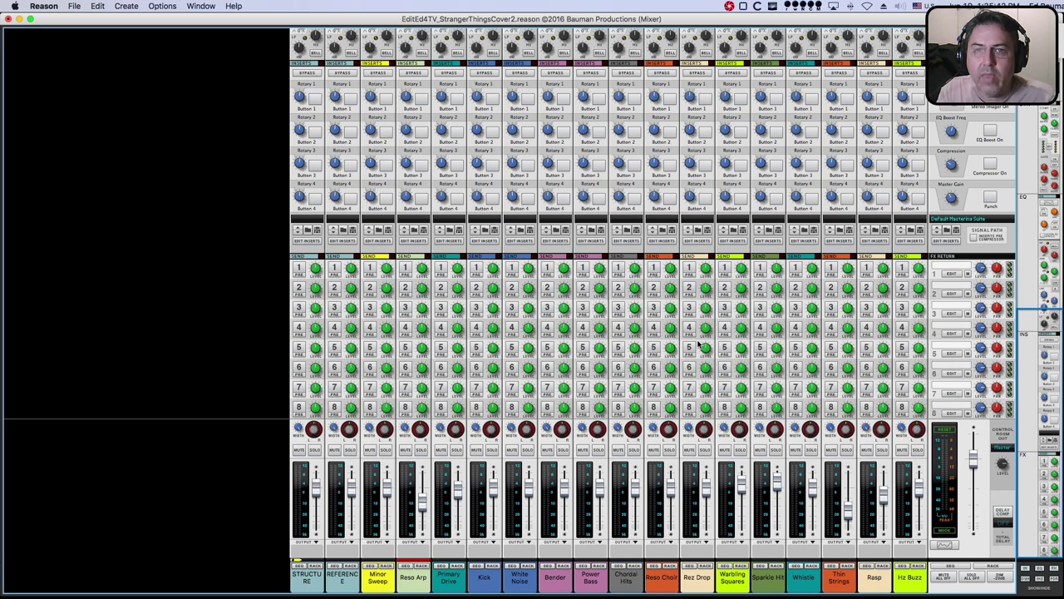
key(F7)
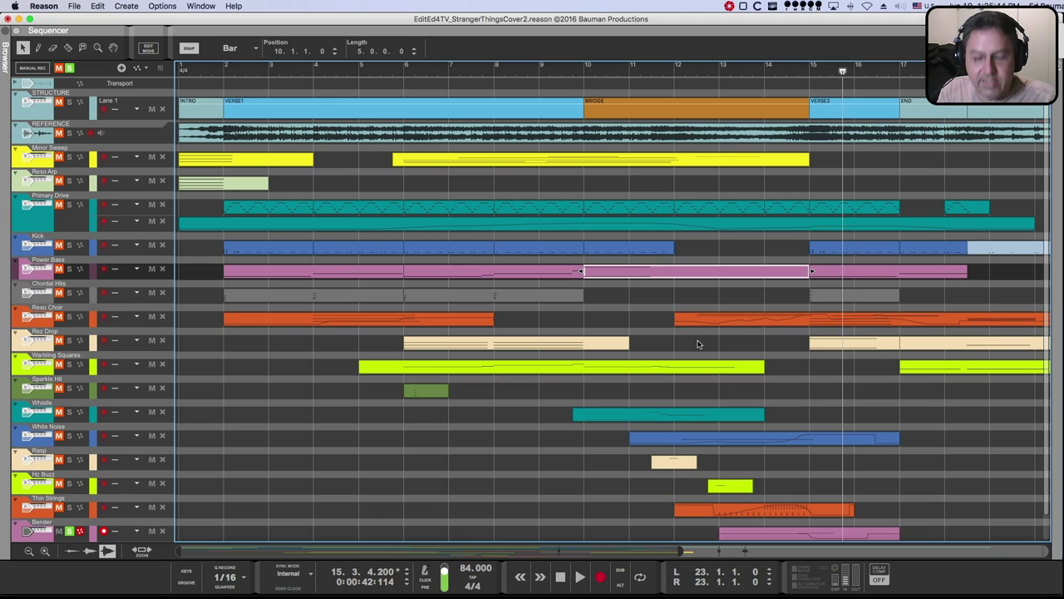
key(Return)
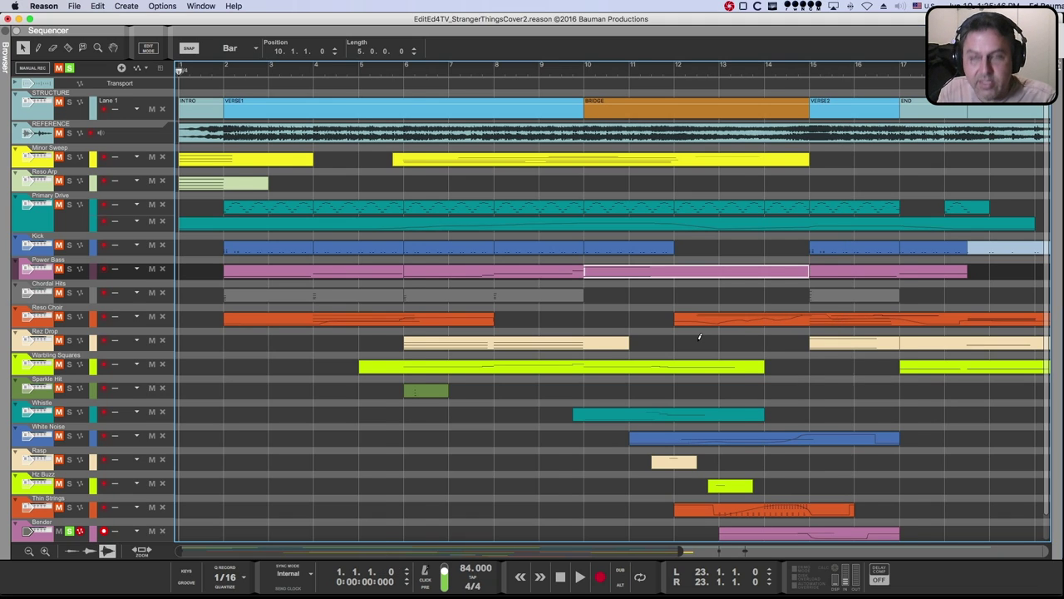
scroll(699, 337, down, 3)
scroll(699, 337, up, 2)
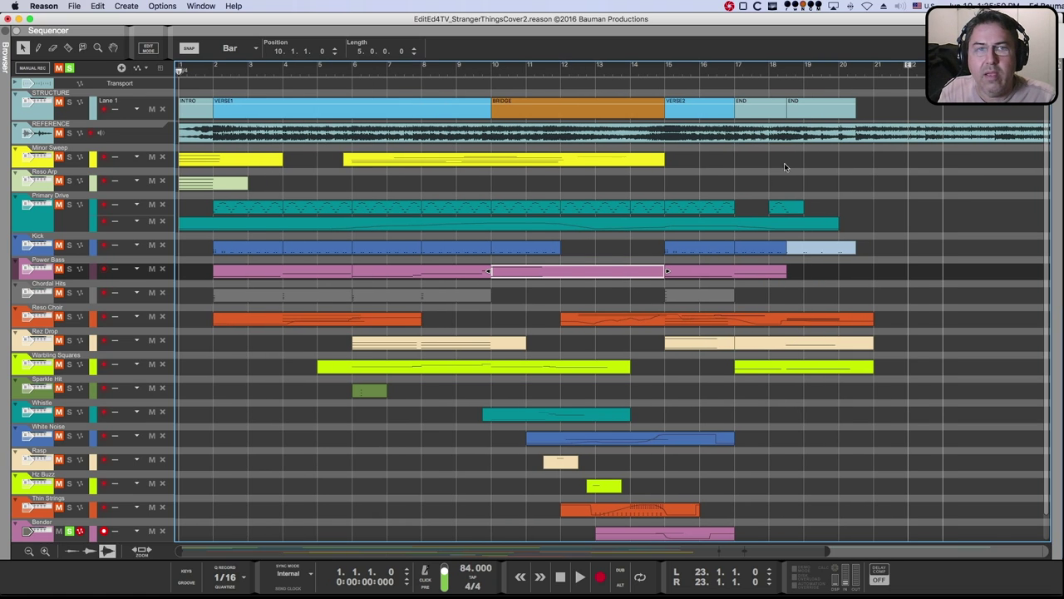
click(805, 68)
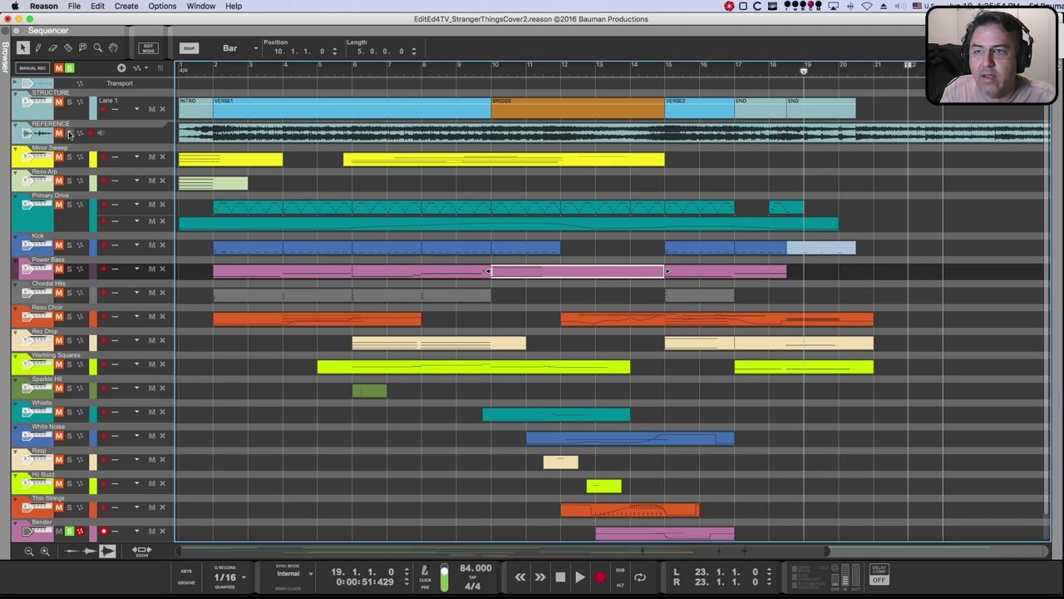
click(339, 188)
- Play the ending from bar 19, rewind to 1.1.1.0, and return to the device rack
key(space)
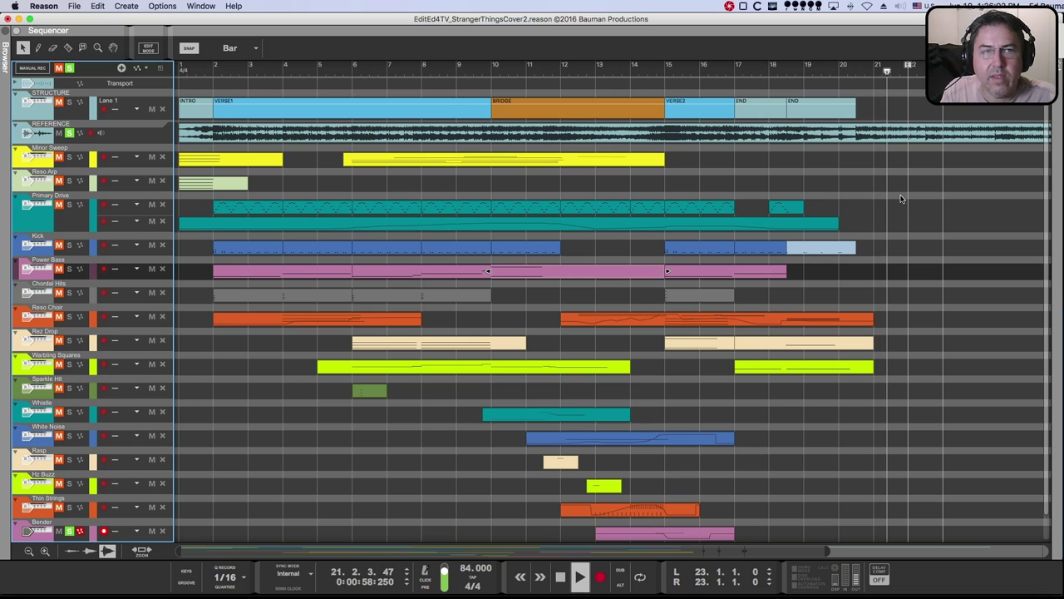
key(space)
key(KP_0)
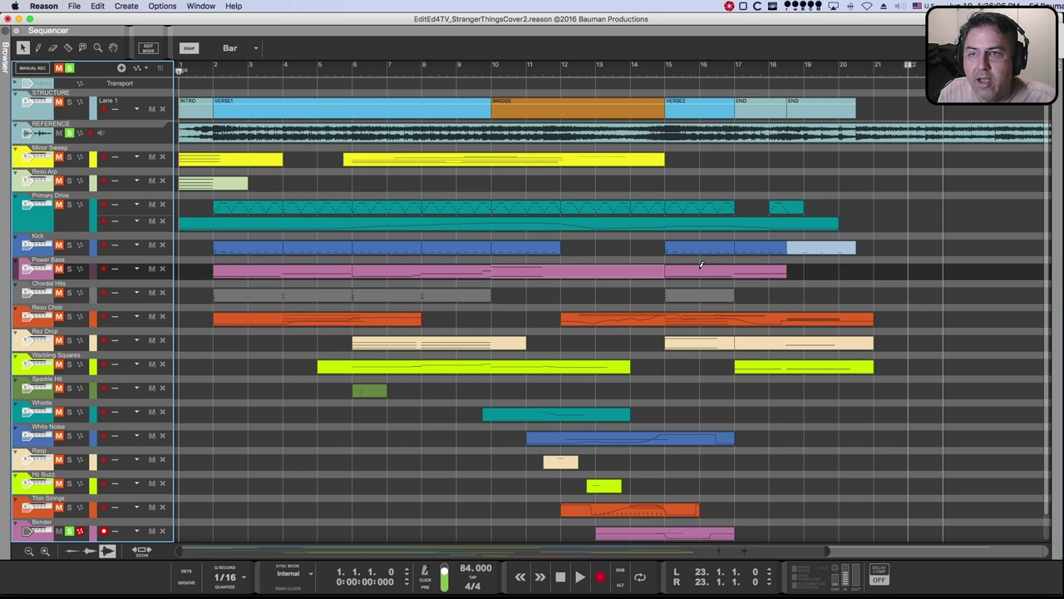
key(F5)
key(F6)
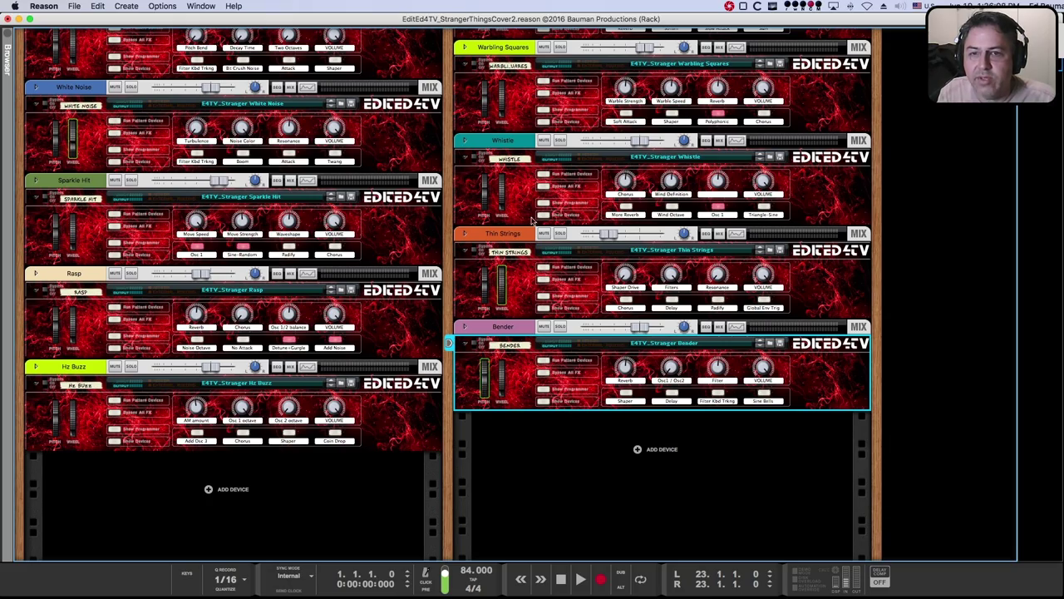
scroll(406, 308, up, 10)
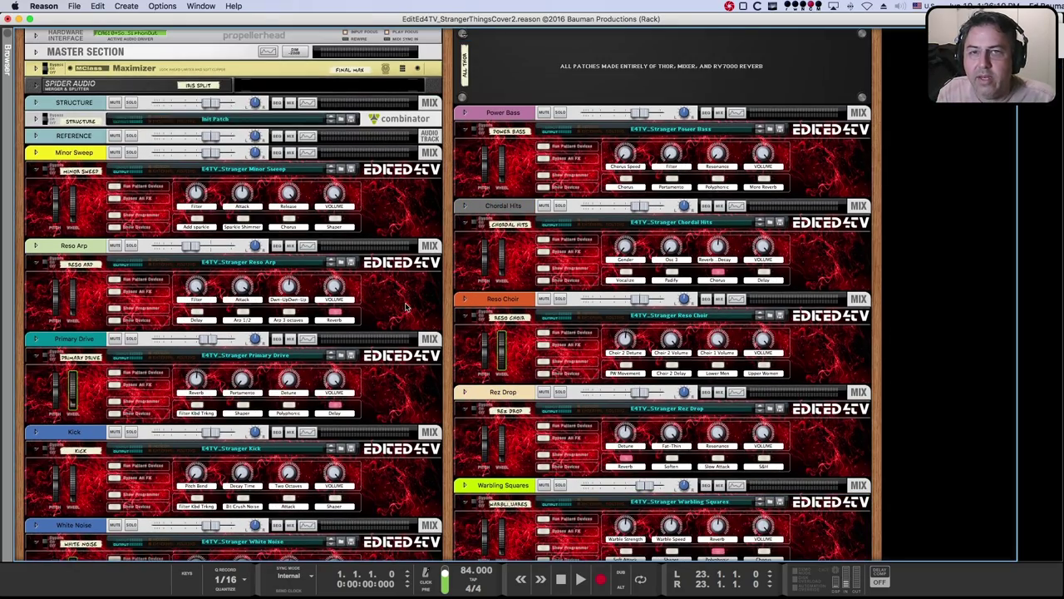
scroll(406, 308, down, 5)
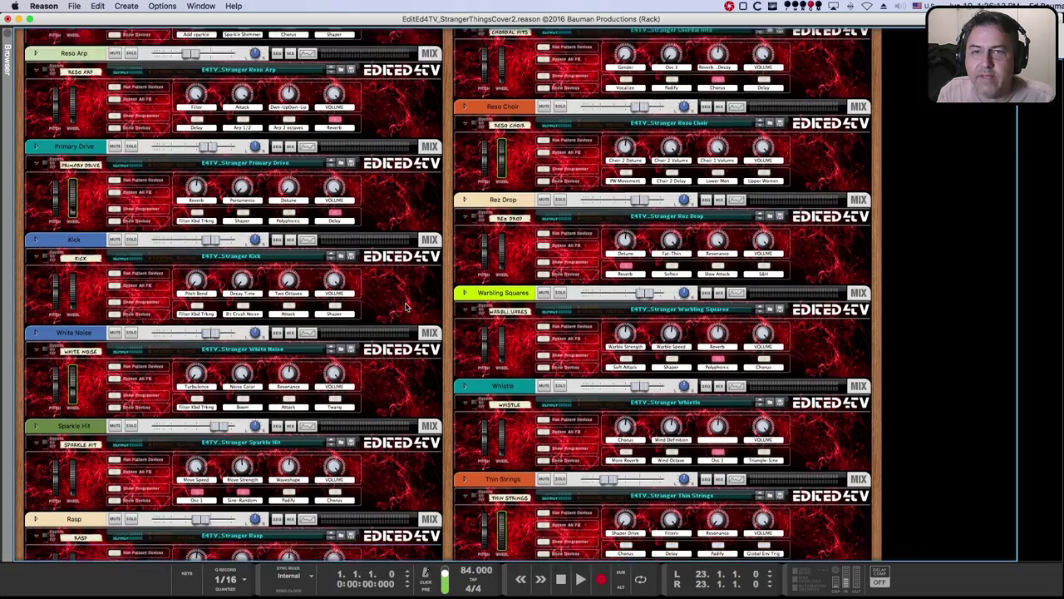
scroll(406, 308, down, 5)
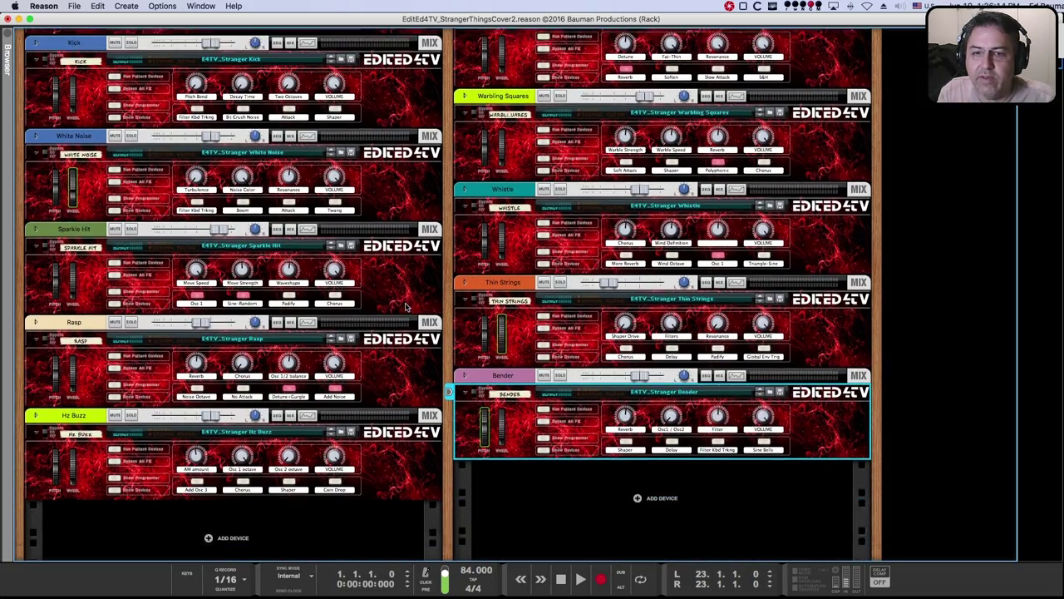
scroll(406, 307, down, 1)
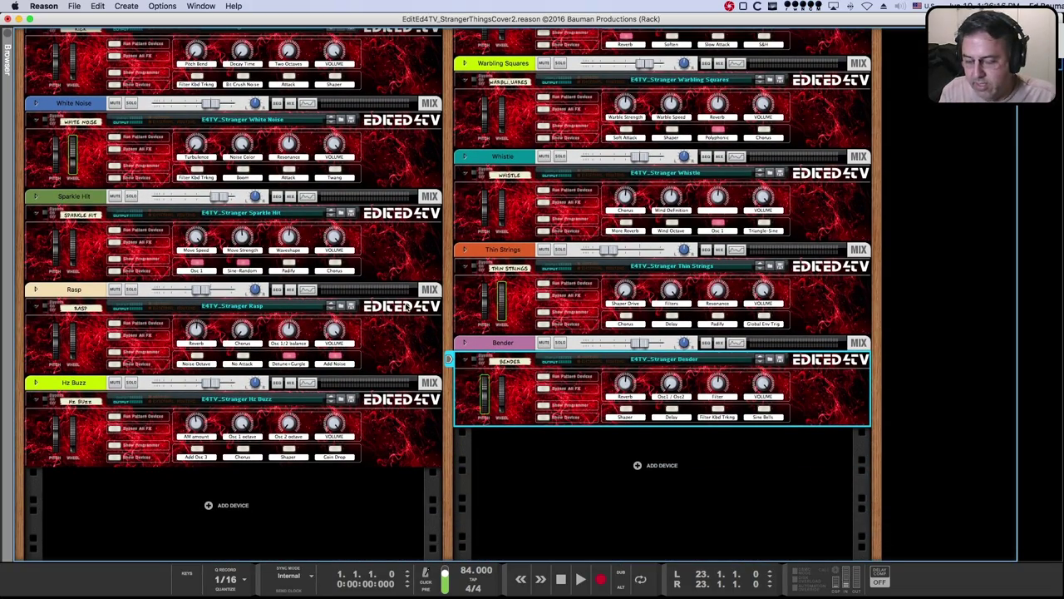